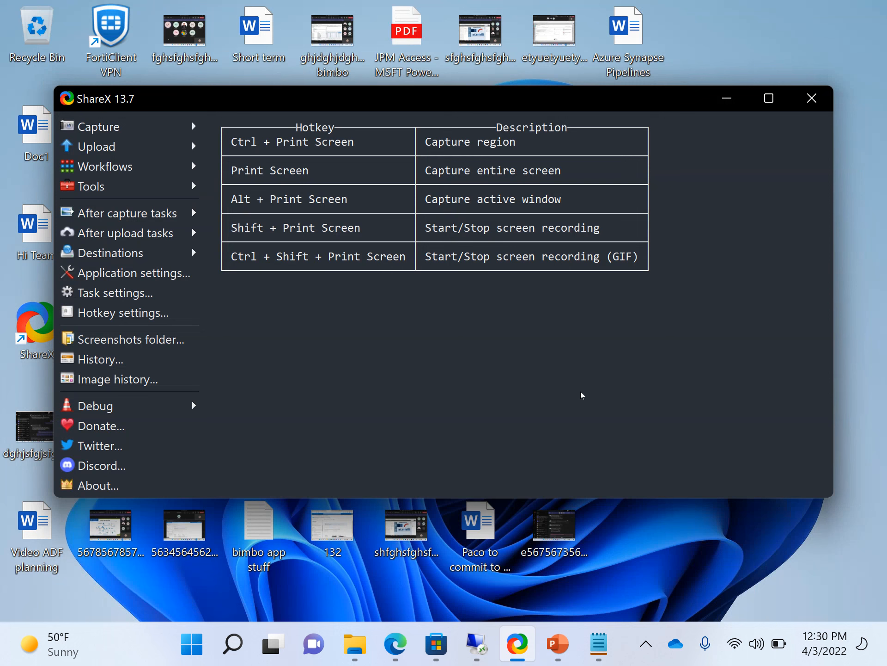
Bring up the agenda slide in PowerPoint, then the Data Factory pipeline runs page in Edge.
{"action": "mouse_move", "coordinate": [552, 648]}
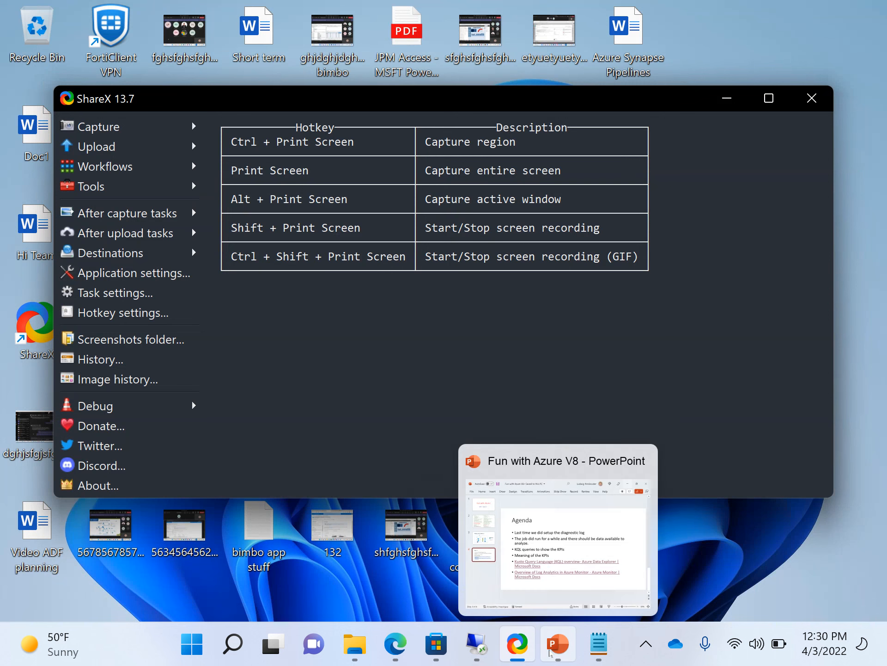
{"action": "left_click", "coordinate": [564, 557]}
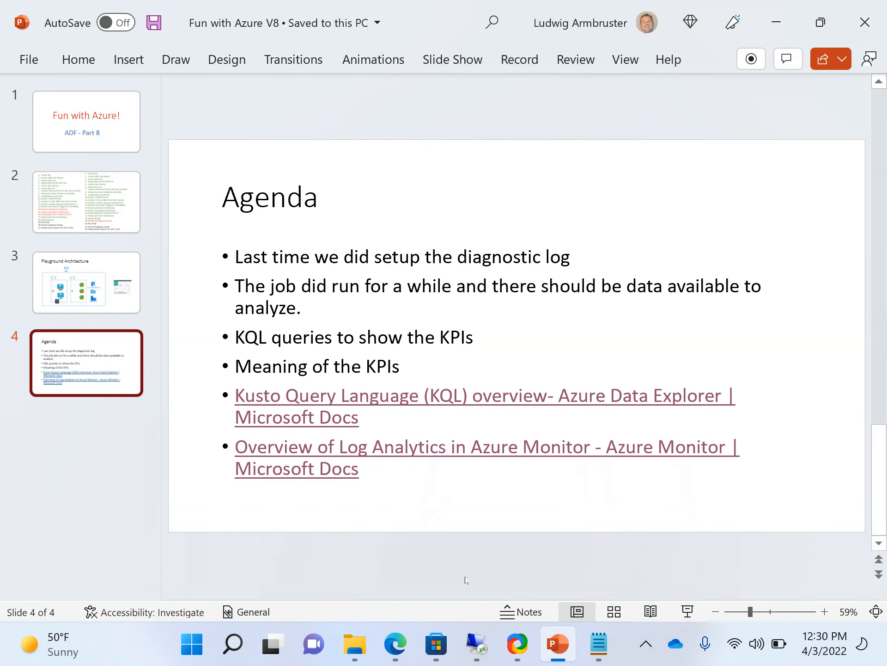
{"action": "mouse_move", "coordinate": [396, 642]}
{"action": "left_click", "coordinate": [413, 550]}
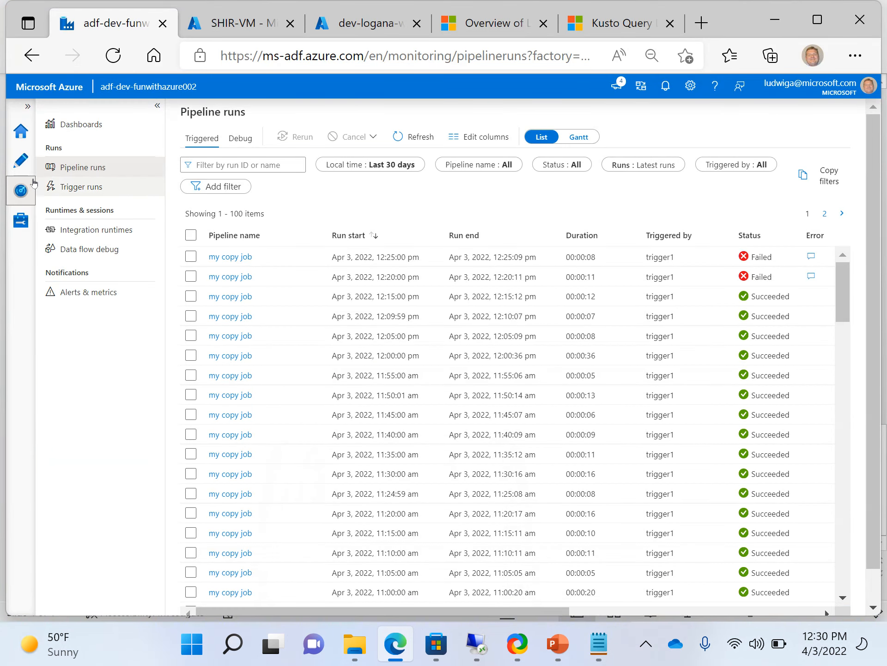
Look over the my copy job pipeline in Author, then go back to the Monitor pipeline runs list.
{"action": "left_click", "coordinate": [21, 163]}
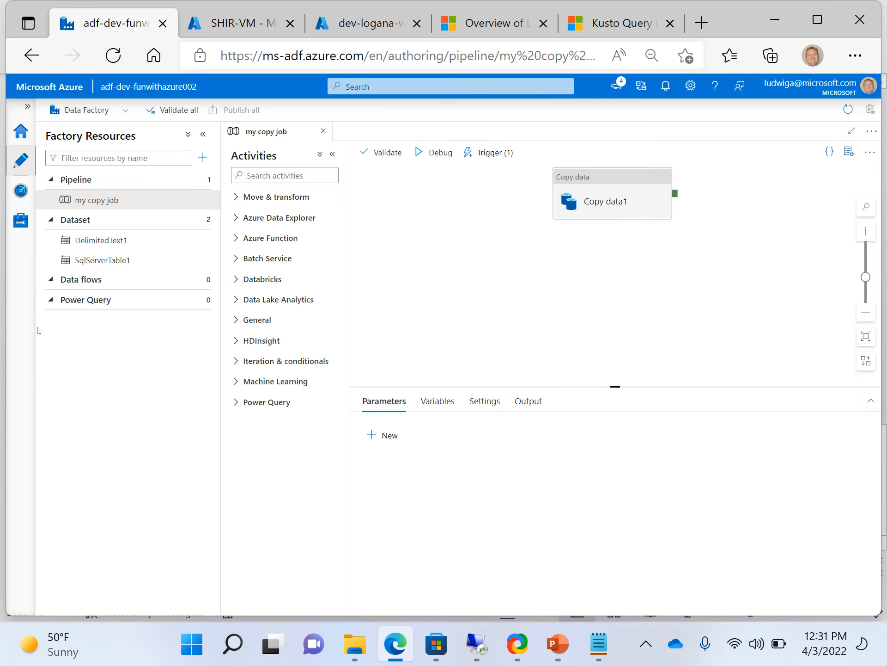
{"action": "left_click", "coordinate": [22, 200]}
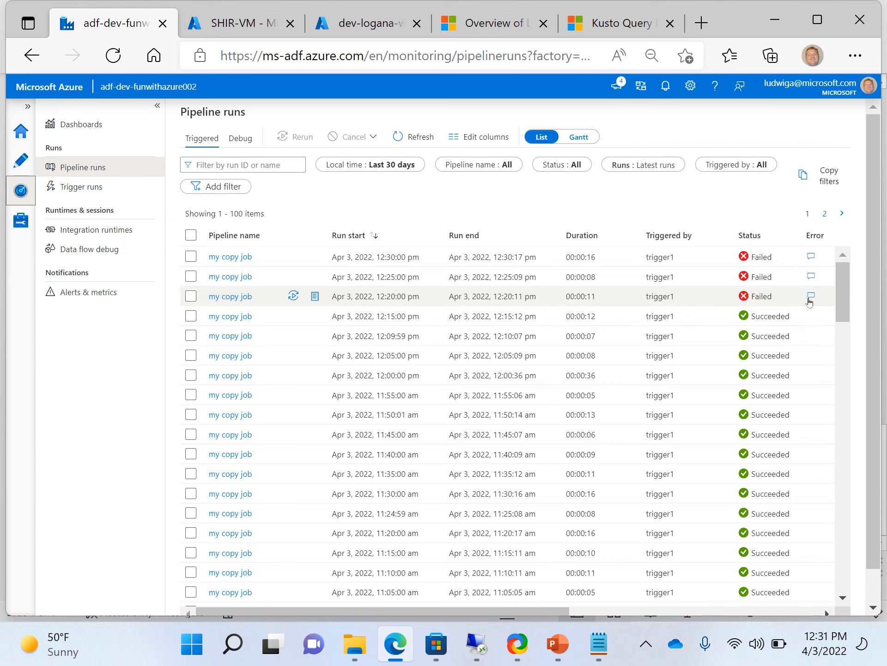
{"action": "left_click", "coordinate": [811, 299]}
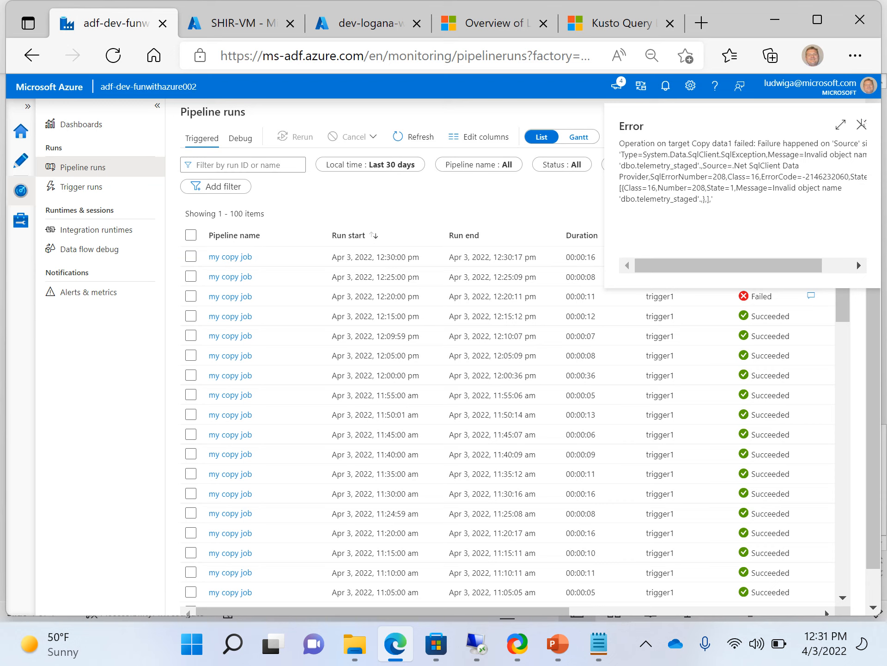
{"action": "left_click", "coordinate": [861, 124]}
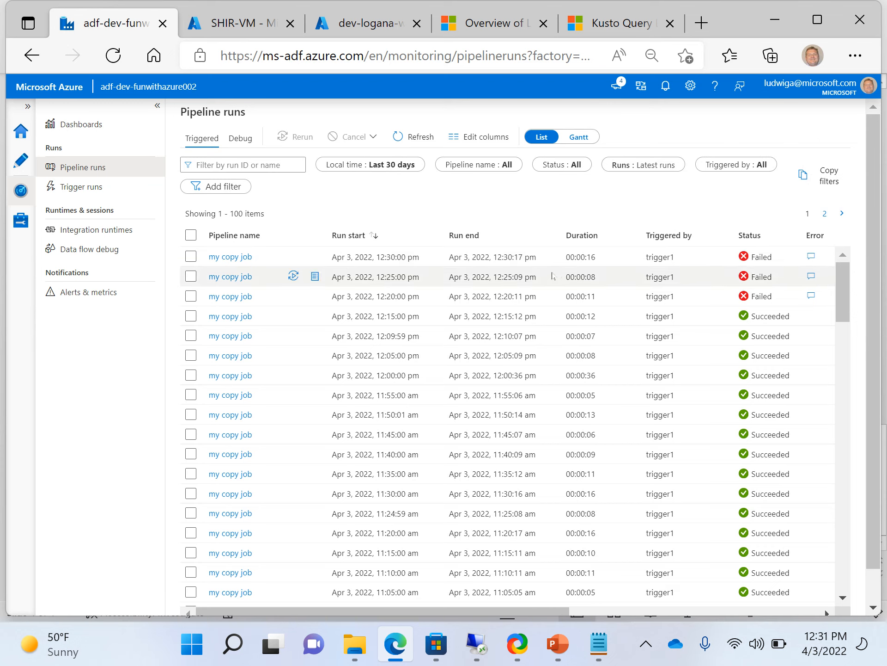
{"action": "left_click", "coordinate": [472, 639]}
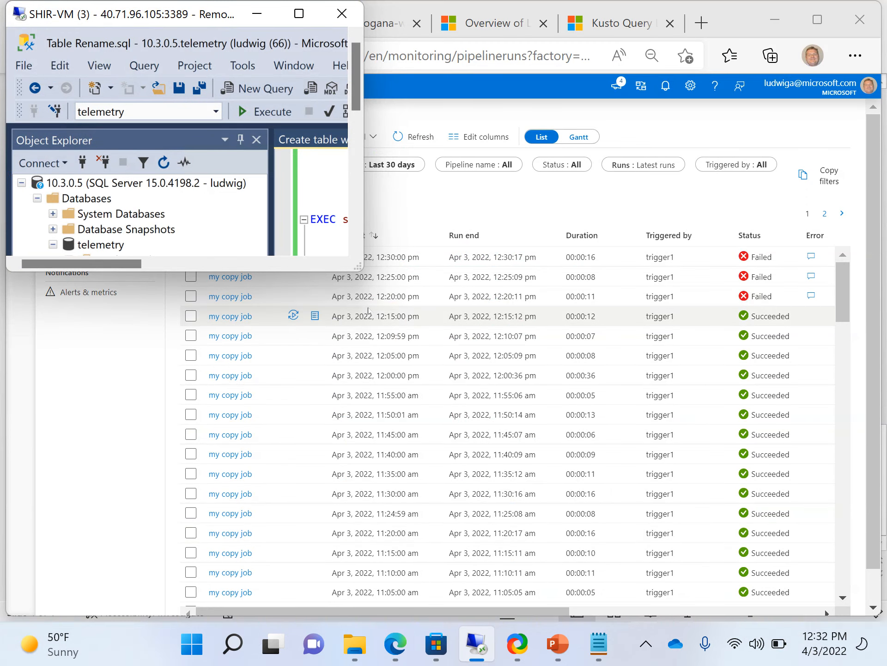
{"action": "left_click_drag", "start_coordinate": [358, 269], "coordinate": [549, 379]}
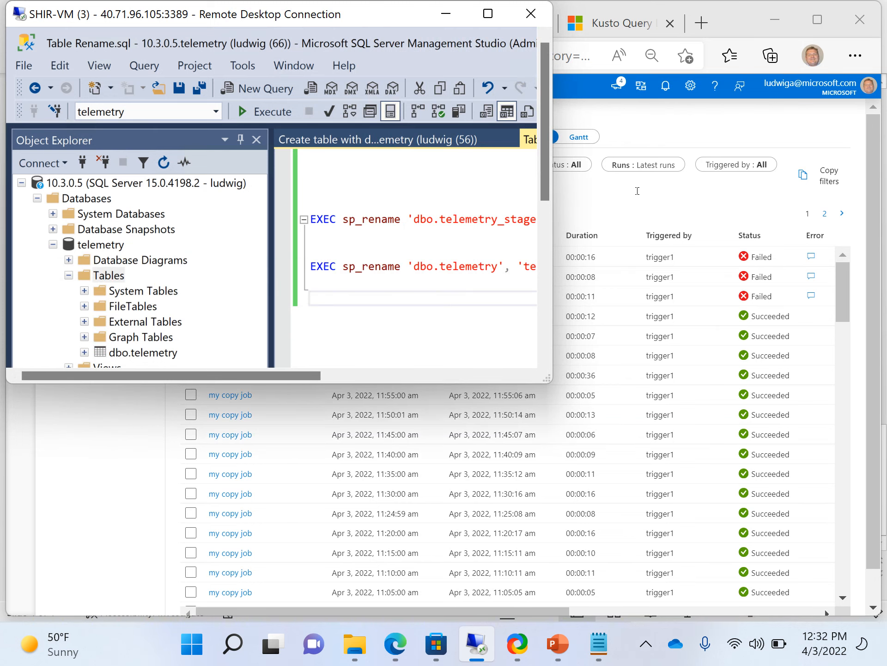
{"action": "left_click", "coordinate": [638, 191]}
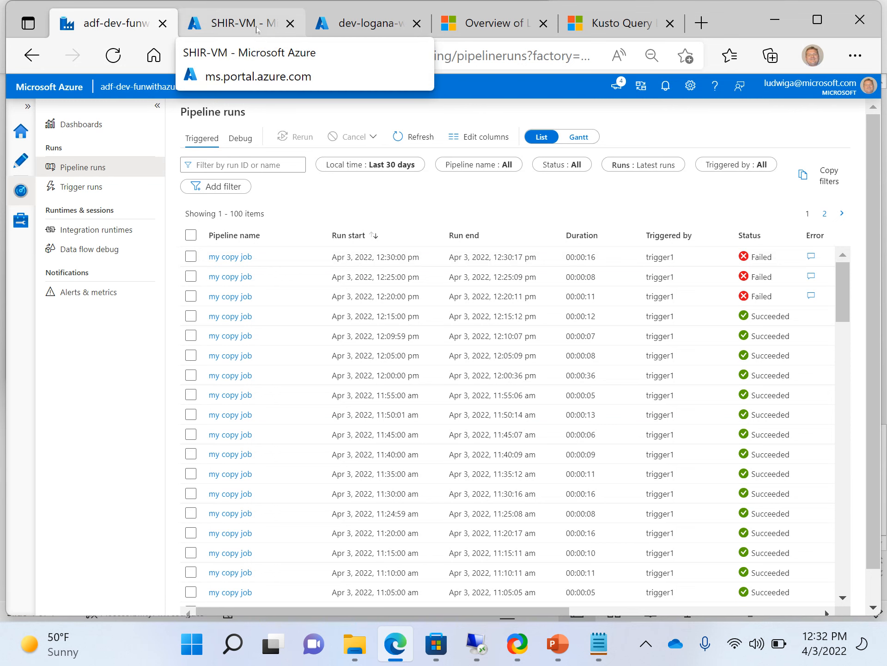
In the dev-logana-wsp Logs, run the AzureDiagnostics PipelineRuns query on lines 1–2.
{"action": "left_click", "coordinate": [257, 31]}
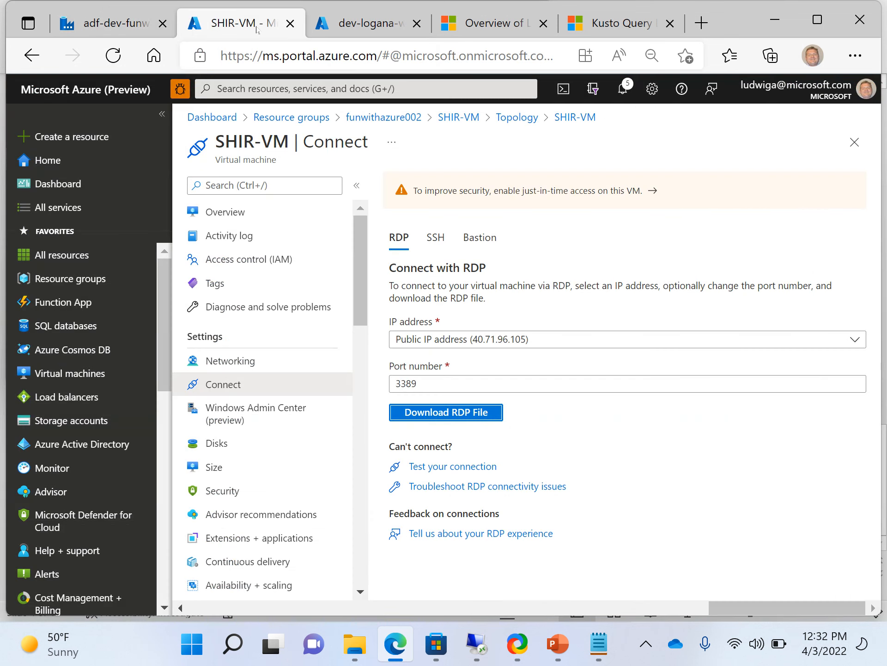
{"action": "left_click", "coordinate": [344, 25]}
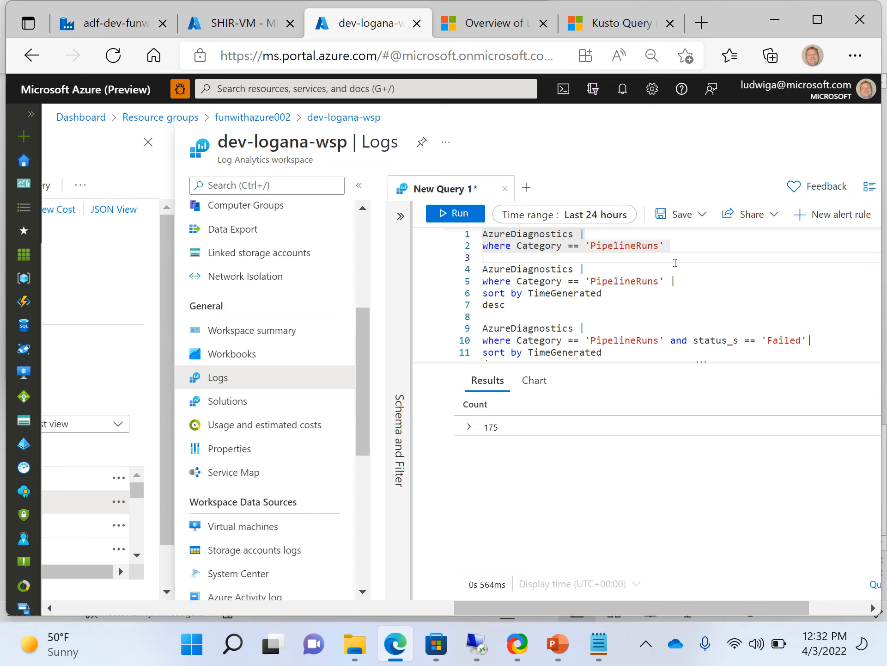
{"action": "key", "text": "Up"}
{"action": "key", "text": "Up"}
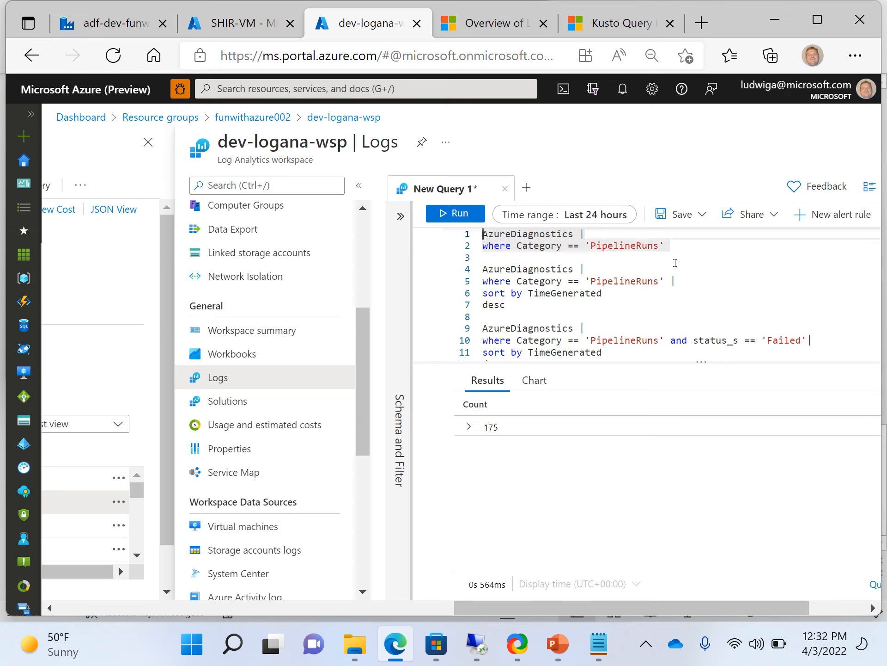
{"action": "left_click", "coordinate": [500, 254]}
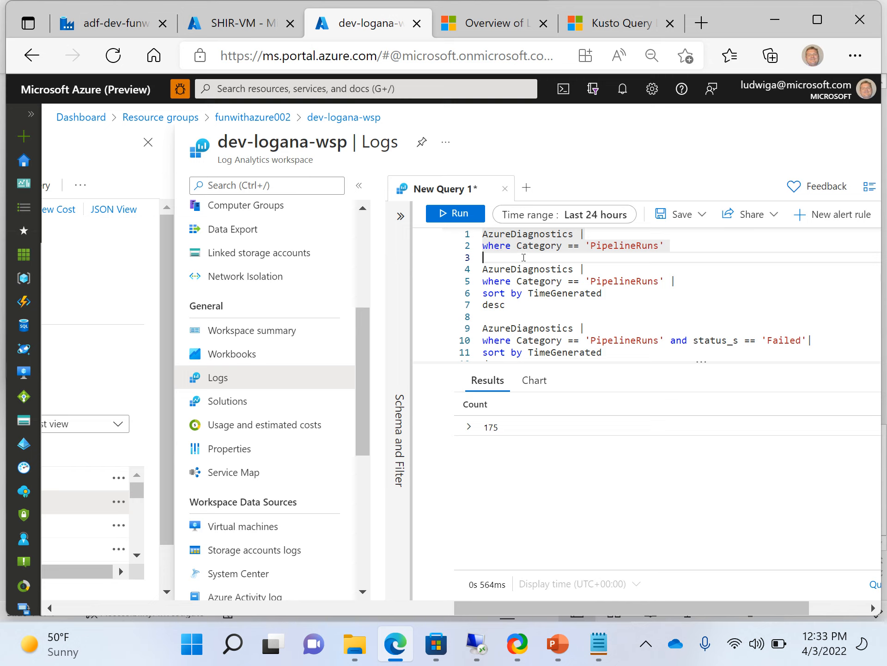
{"action": "key", "text": "Up"}
{"action": "key", "text": "Up"}
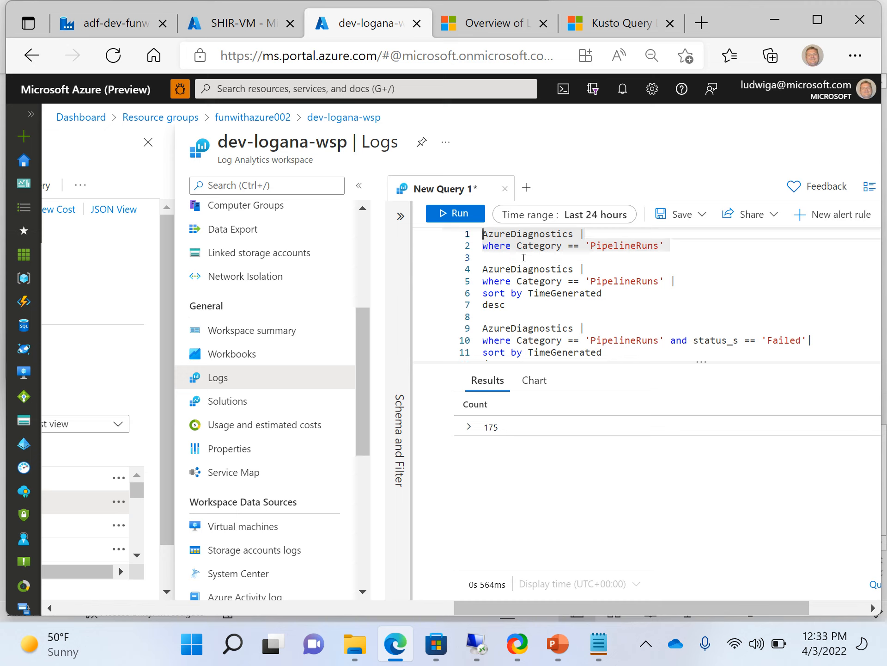
{"action": "key", "text": "shift+Down"}
{"action": "key", "text": "ctrl+shift+Right"}
{"action": "key", "text": "ctrl+shift+Right"}
{"action": "key", "text": "ctrl+shift+Right"}
{"action": "key", "text": "ctrl+shift+Right"}
{"action": "key", "text": "ctrl+shift+Right"}
{"action": "key", "text": "ctrl+shift+Right"}
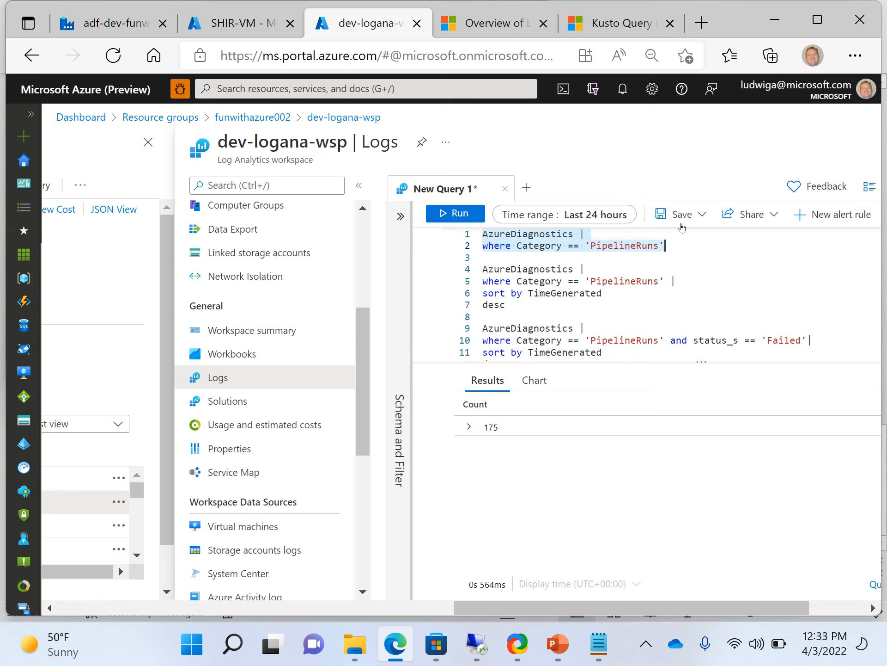
{"action": "key", "text": "shift+Return"}
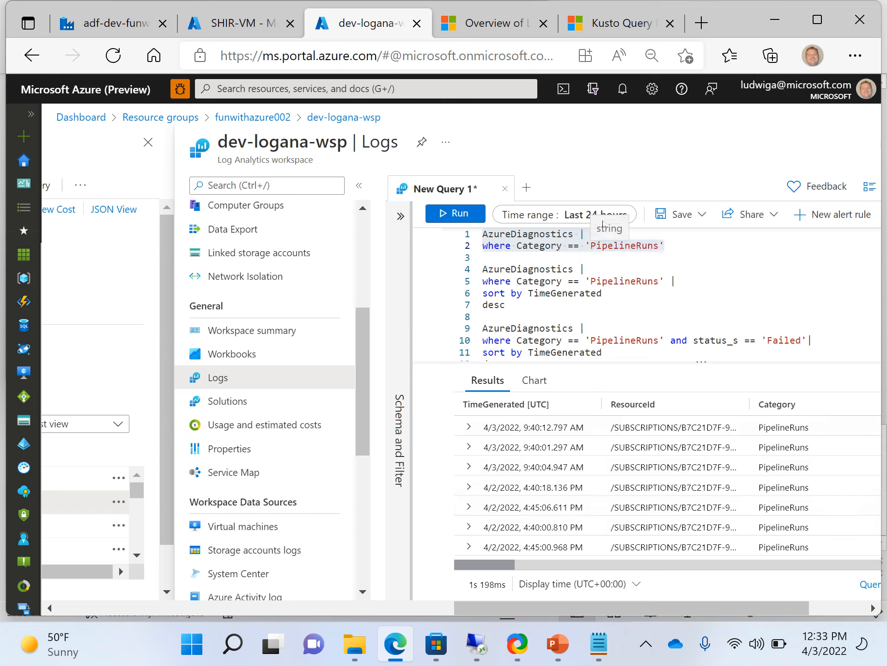
Copy the table name AzureDiagnostics and paste it onto a new first line of the editor.
{"action": "left_click", "coordinate": [596, 255]}
{"action": "key", "text": "Up"}
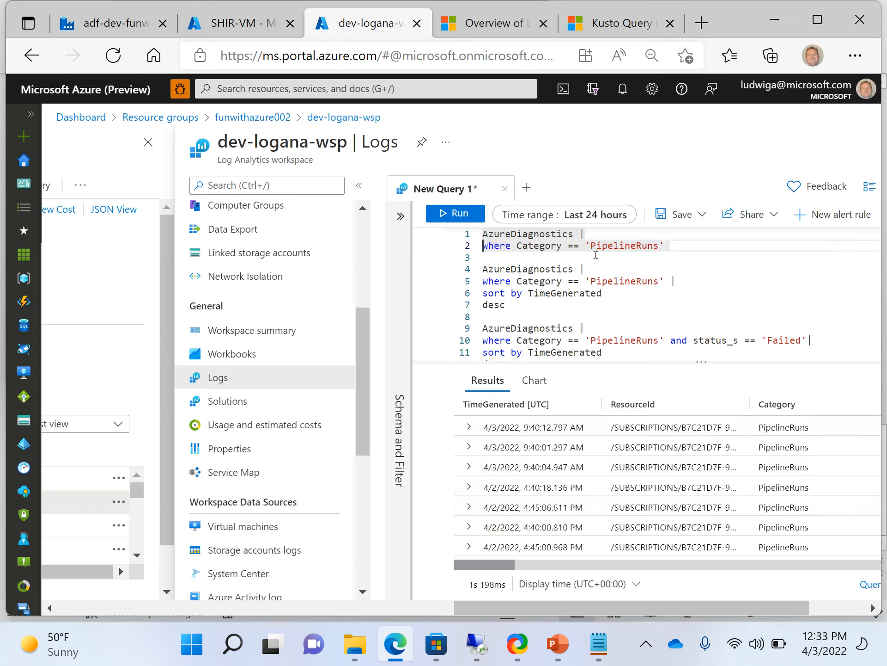
{"action": "key", "text": "Up"}
{"action": "key", "text": "ctrl+shift+Right"}
{"action": "key", "text": "ctrl+c"}
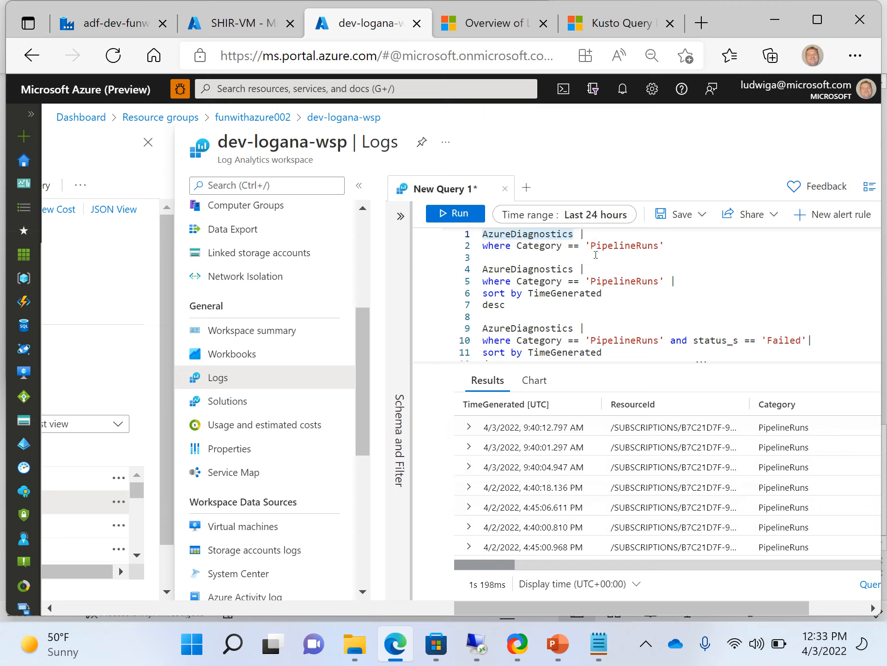
{"action": "key", "text": "ctrl+shift+Left"}
{"action": "key", "text": "Return"}
{"action": "key", "text": "Return"}
{"action": "key", "text": "Up"}
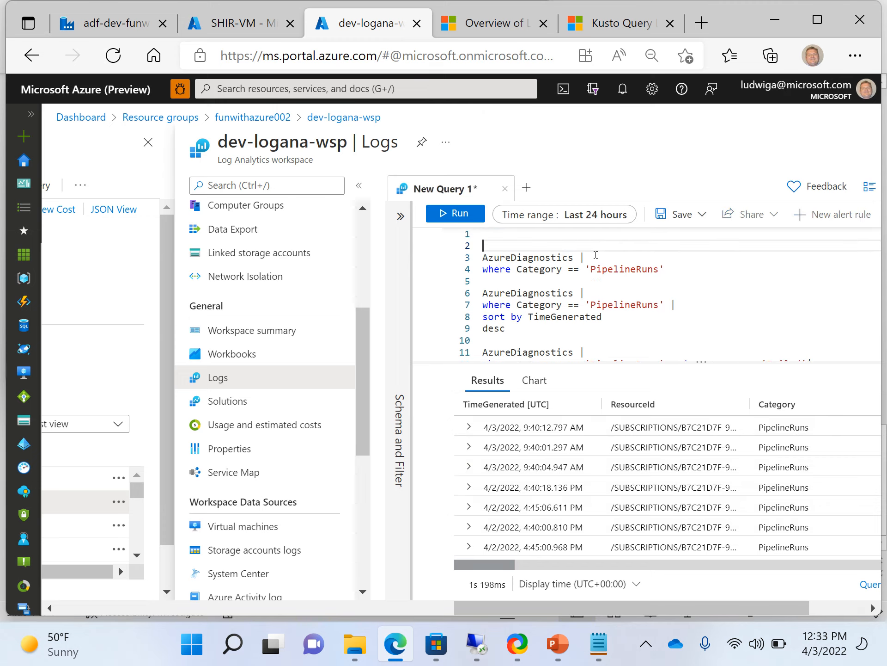
{"action": "key", "text": "Up"}
{"action": "key", "text": "ctrl+v"}
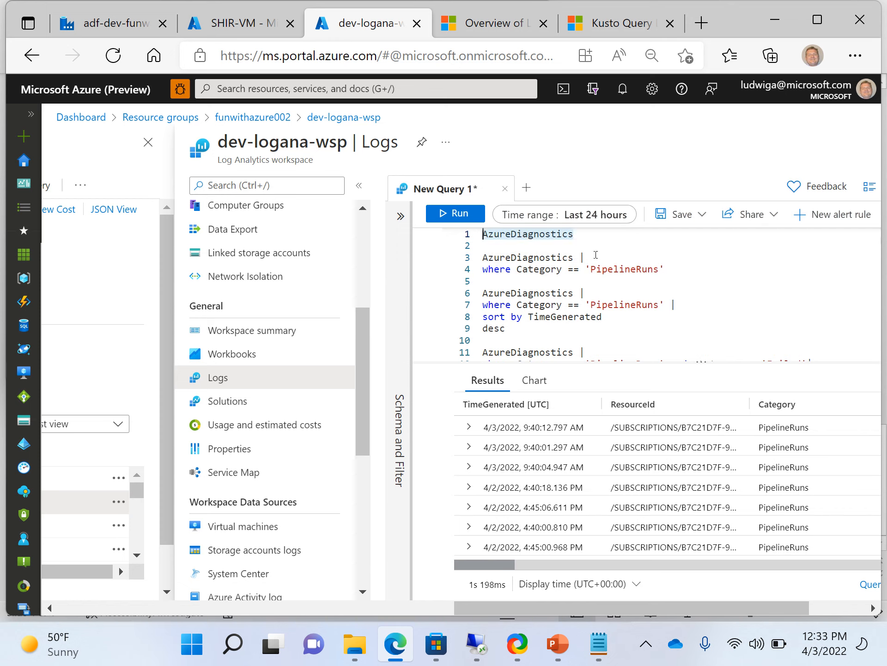
{"action": "left_click", "coordinate": [450, 214]}
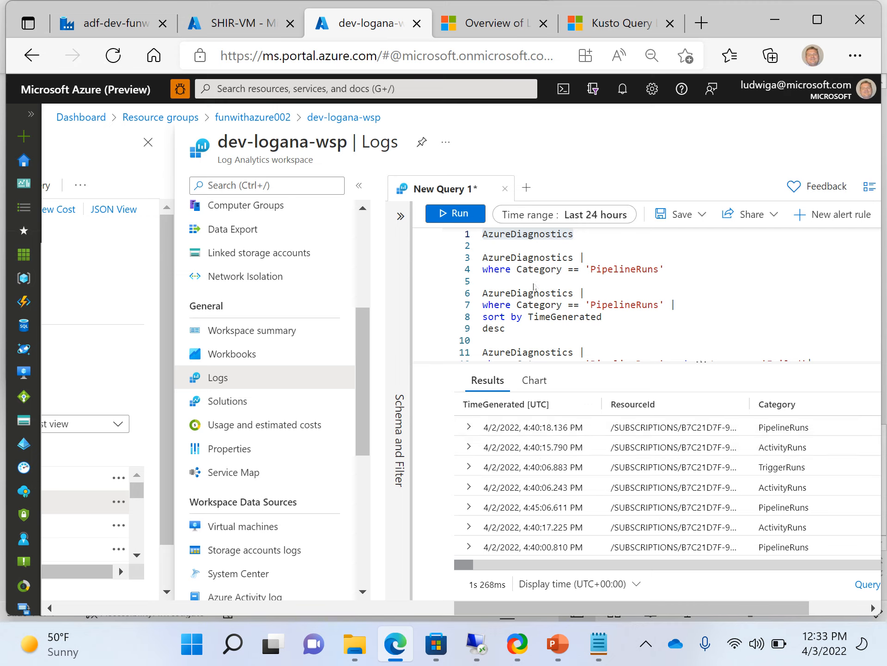
{"action": "mouse_move", "coordinate": [536, 291]}
{"action": "left_click", "coordinate": [688, 309]}
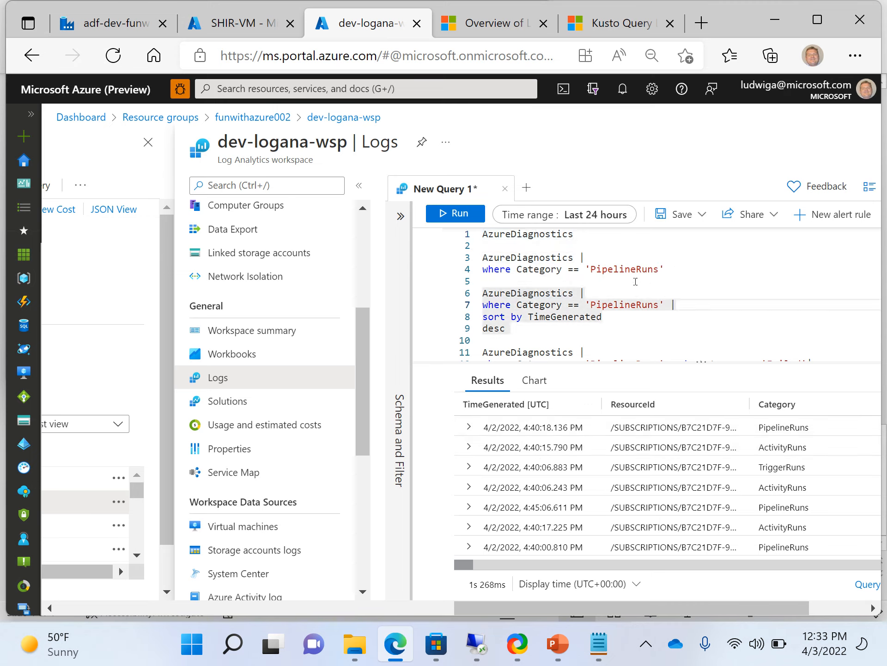
{"action": "left_click", "coordinate": [650, 481]}
{"action": "key", "text": "Right"}
{"action": "key", "text": "Right"}
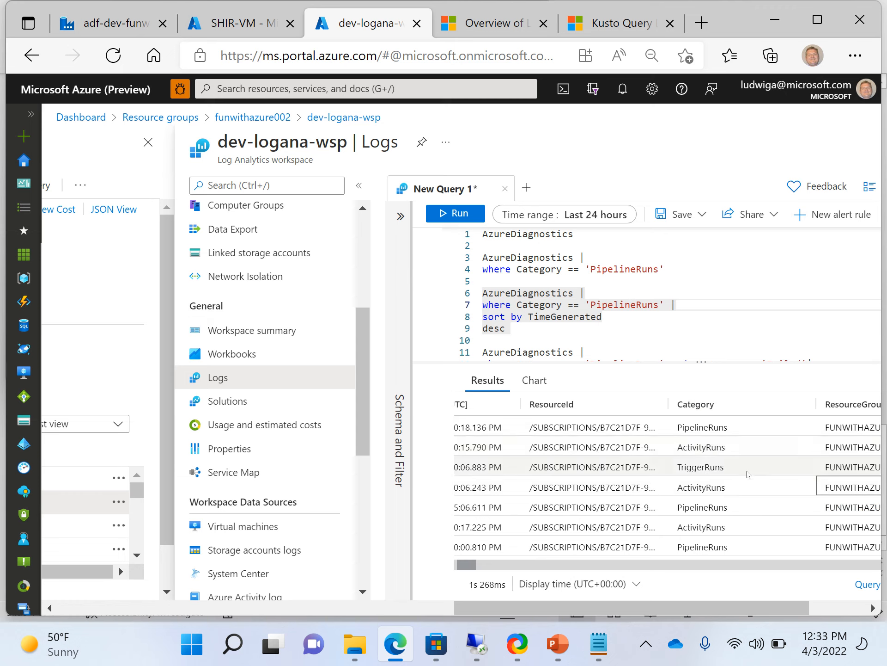
{"action": "left_click", "coordinate": [744, 460]}
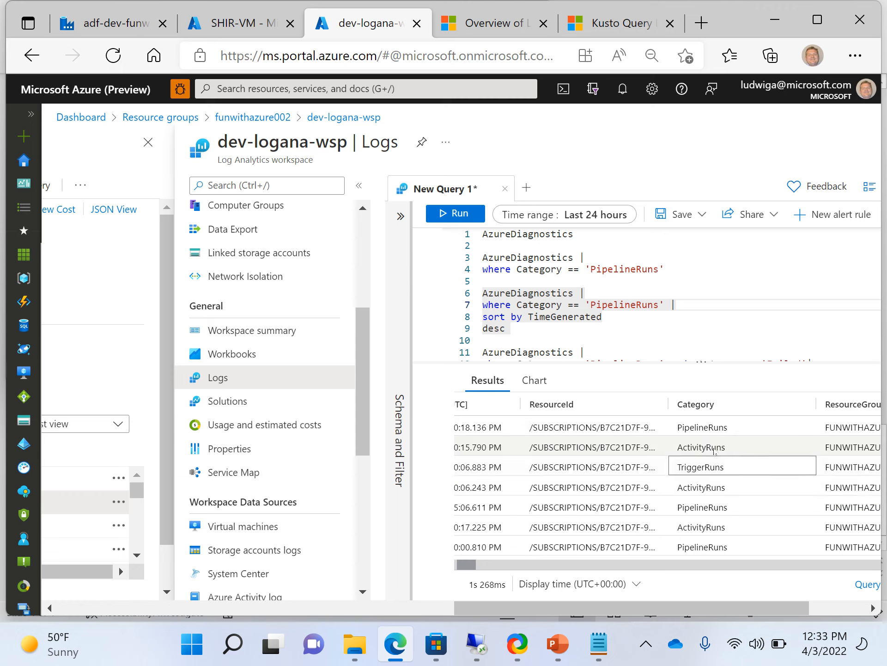
{"action": "left_click", "coordinate": [714, 450]}
{"action": "key", "text": "Right"}
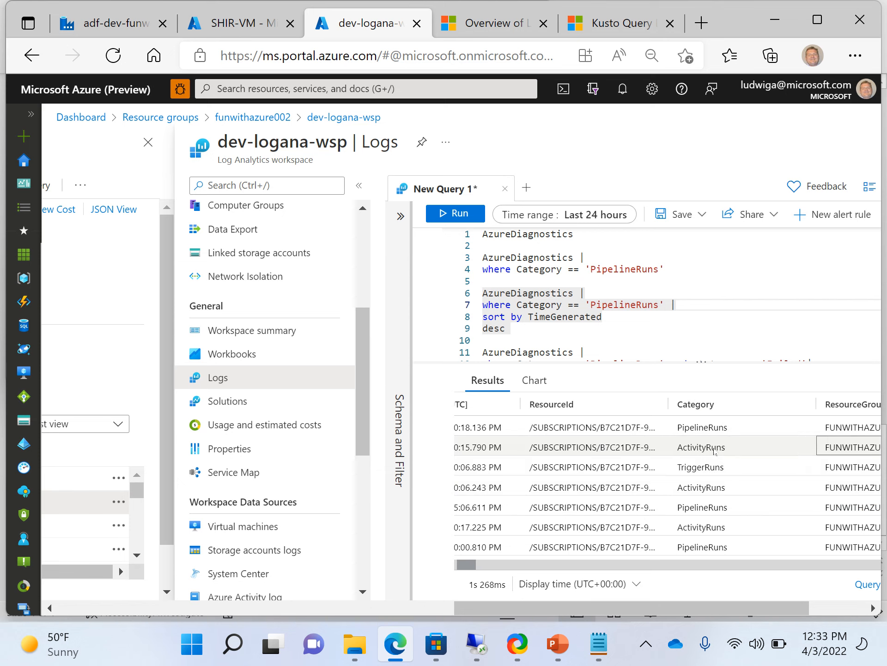
{"action": "key", "text": "Right"}
{"action": "scroll", "coordinate": [715, 451], "scroll_direction": "right", "scroll_amount": 3}
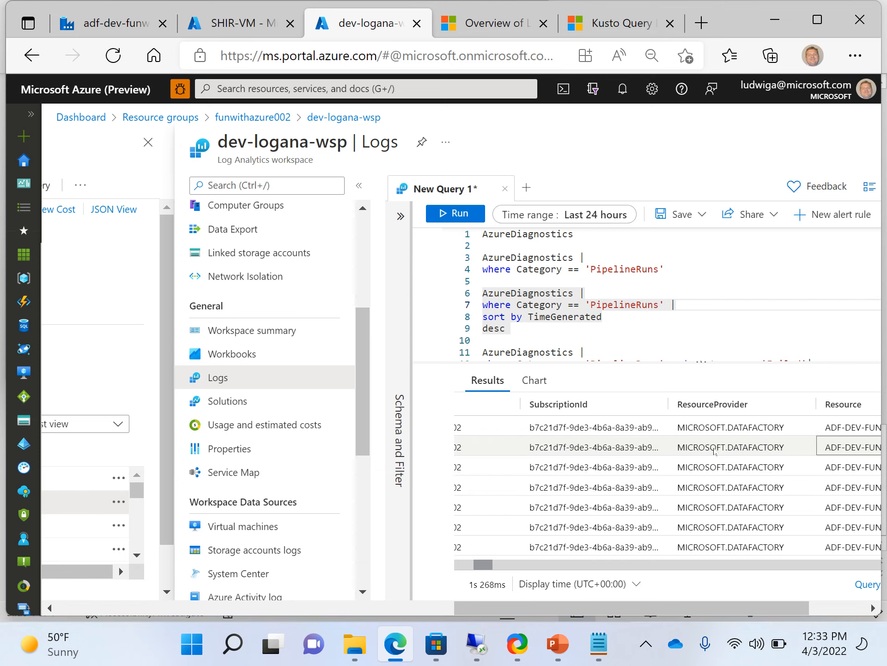
{"action": "scroll", "coordinate": [715, 451], "scroll_direction": "left", "scroll_amount": 6}
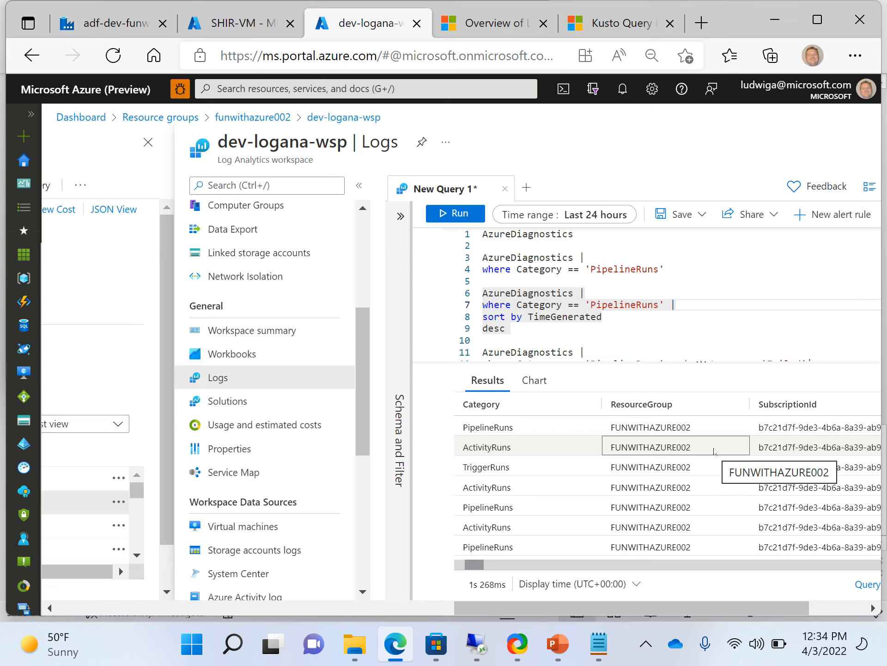
{"action": "key", "text": "Right"}
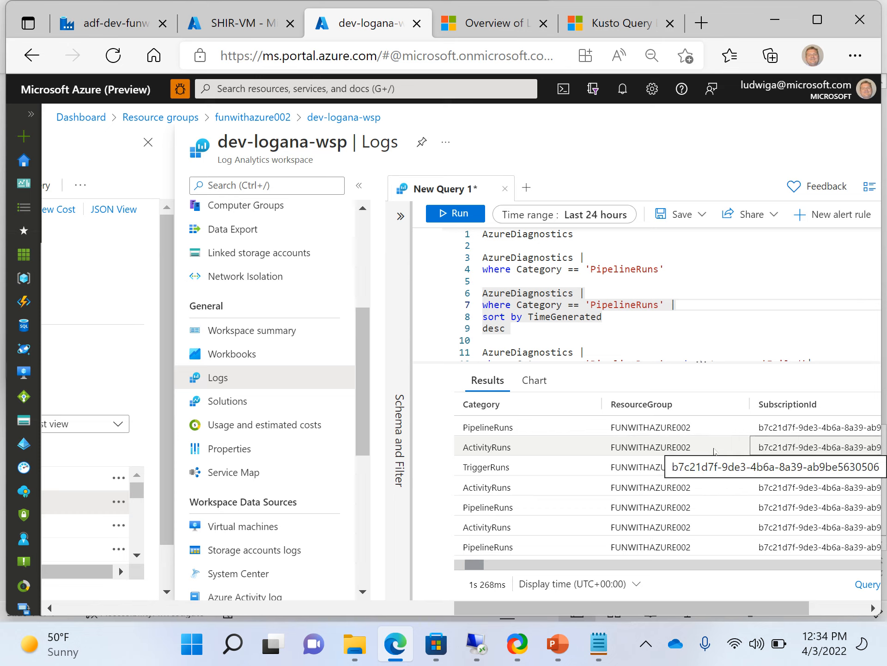
{"action": "key", "text": "Right"}
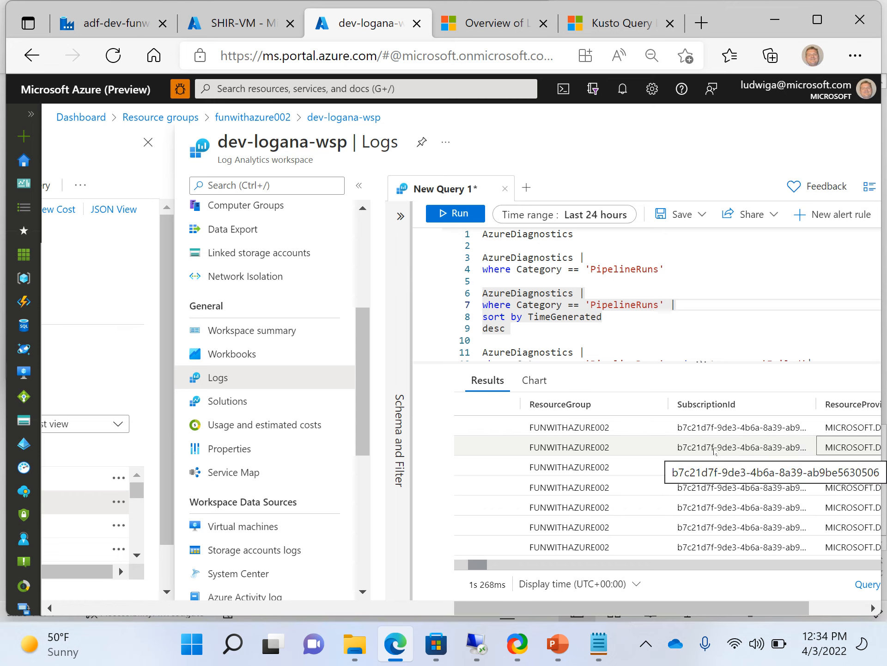
{"action": "key", "text": "Right"}
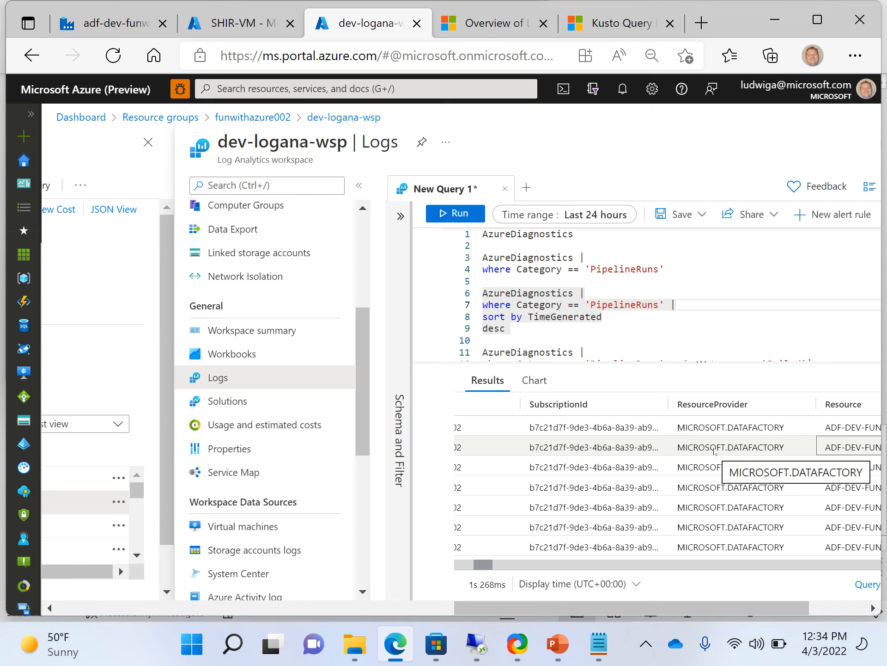
{"action": "key", "text": "Right"}
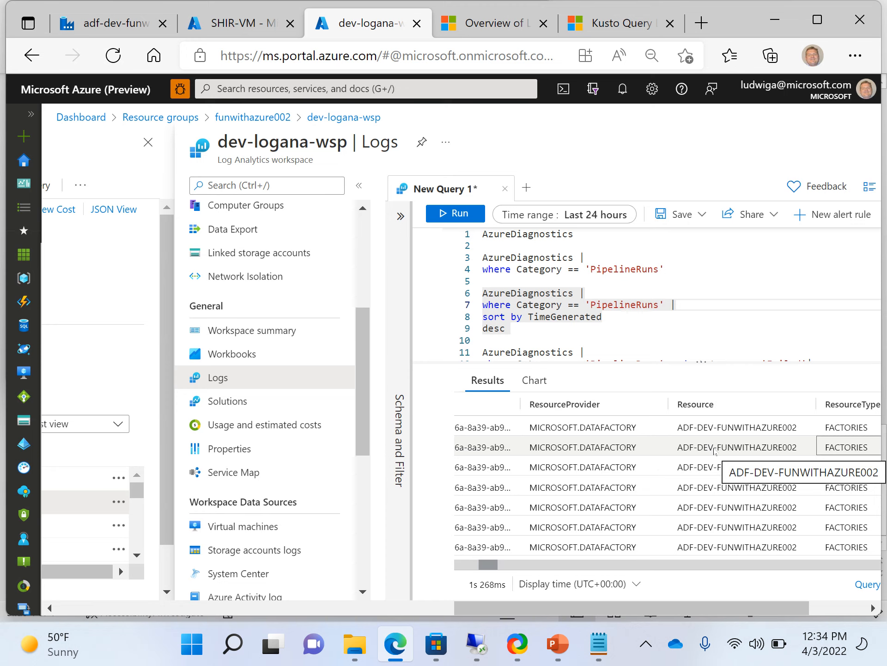
{"action": "key", "text": "Right"}
{"action": "key", "text": "Right"}
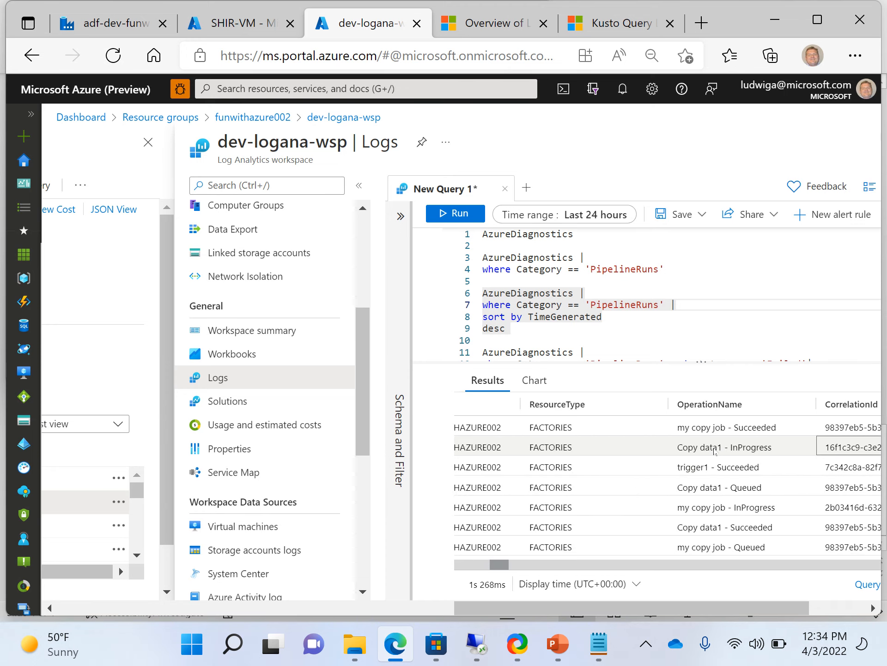
{"action": "key", "text": "Right"}
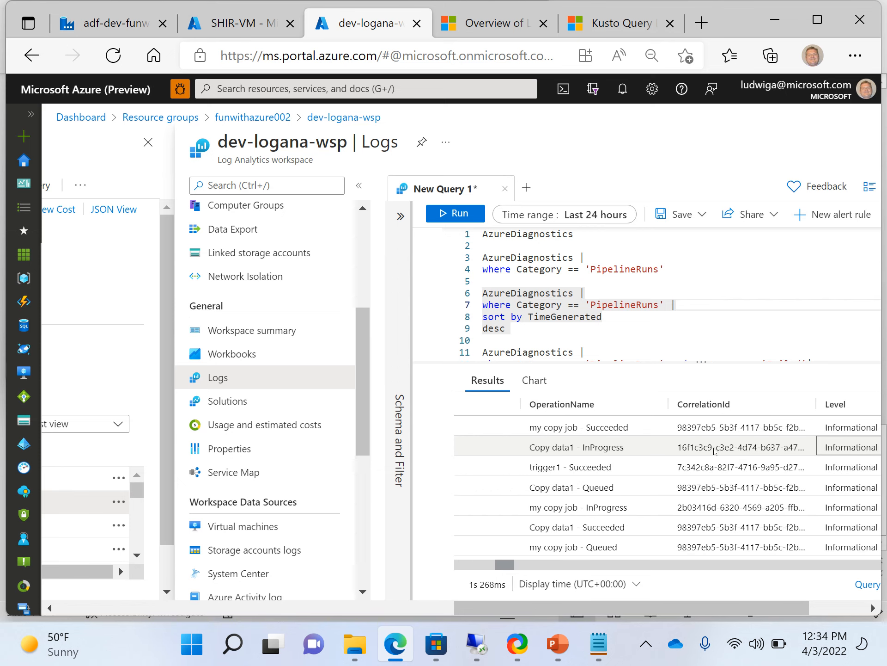
{"action": "key", "text": "Right"}
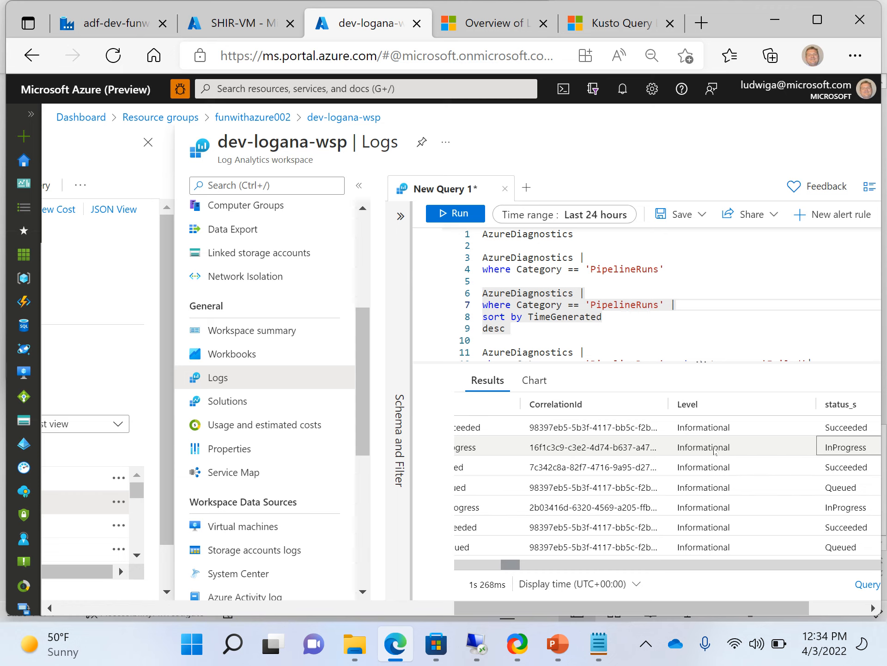
{"action": "key", "text": "Right"}
{"action": "key", "text": "Right"}
{"action": "key", "text": "Left"}
{"action": "key", "text": "Left"}
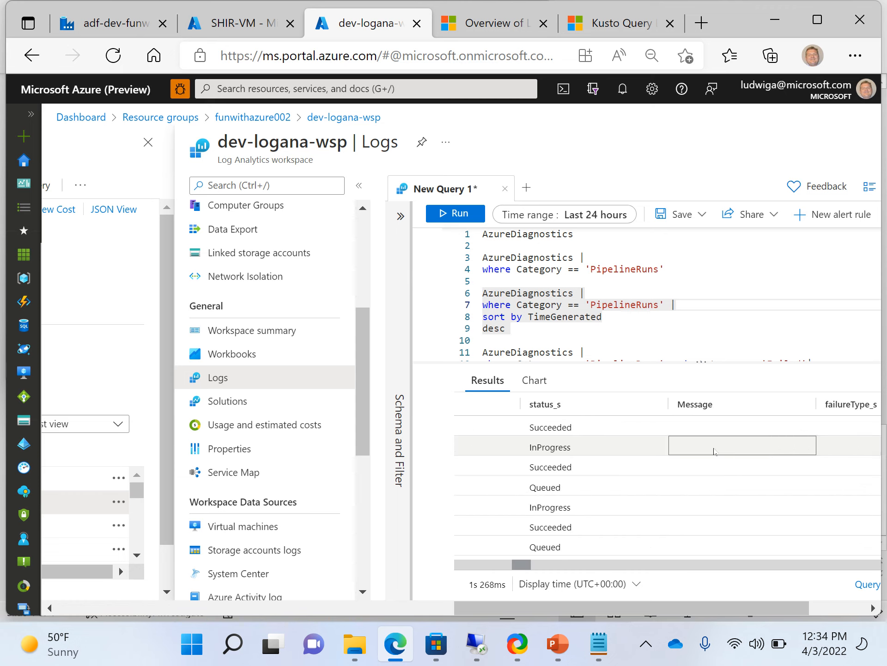
{"action": "key", "text": "Down"}
{"action": "key", "text": "Down"}
{"action": "key", "text": "Down"}
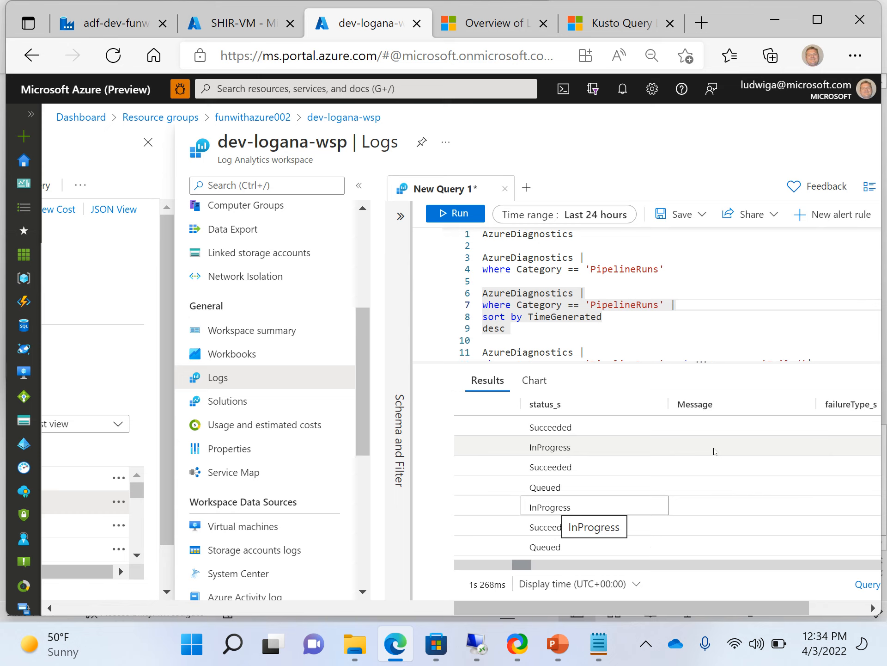
{"action": "key", "text": "Right"}
{"action": "key", "text": "Right"}
{"action": "key", "text": "Right"}
{"action": "key", "text": "Right"}
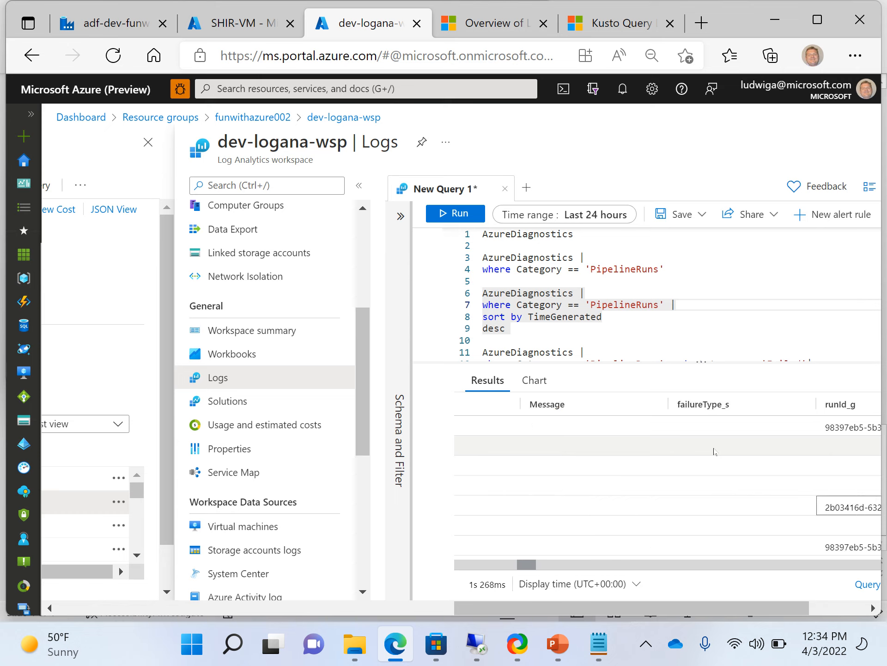
{"action": "key", "text": "Right"}
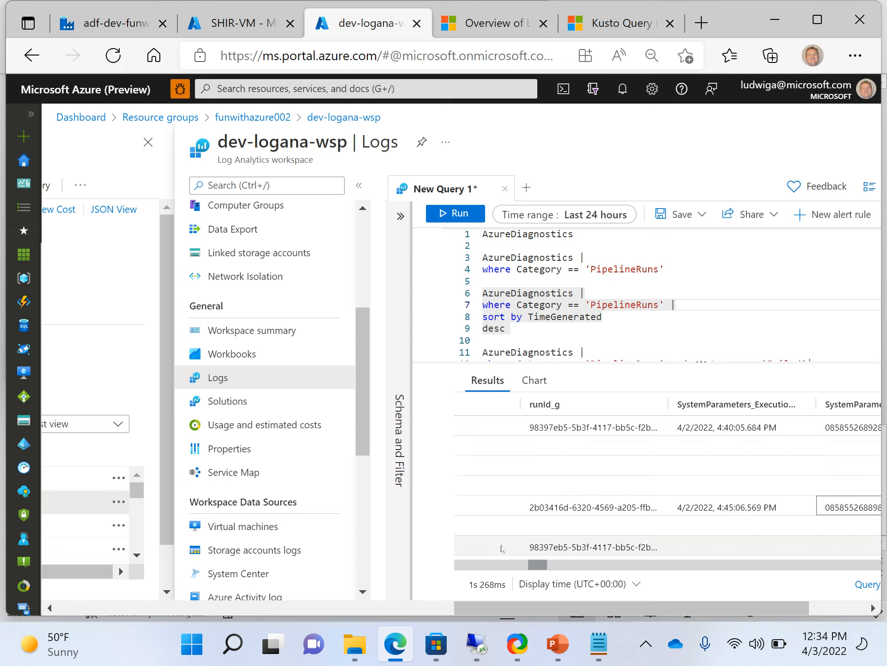
{"action": "left_click", "coordinate": [475, 568]}
{"action": "left_click", "coordinate": [476, 566]}
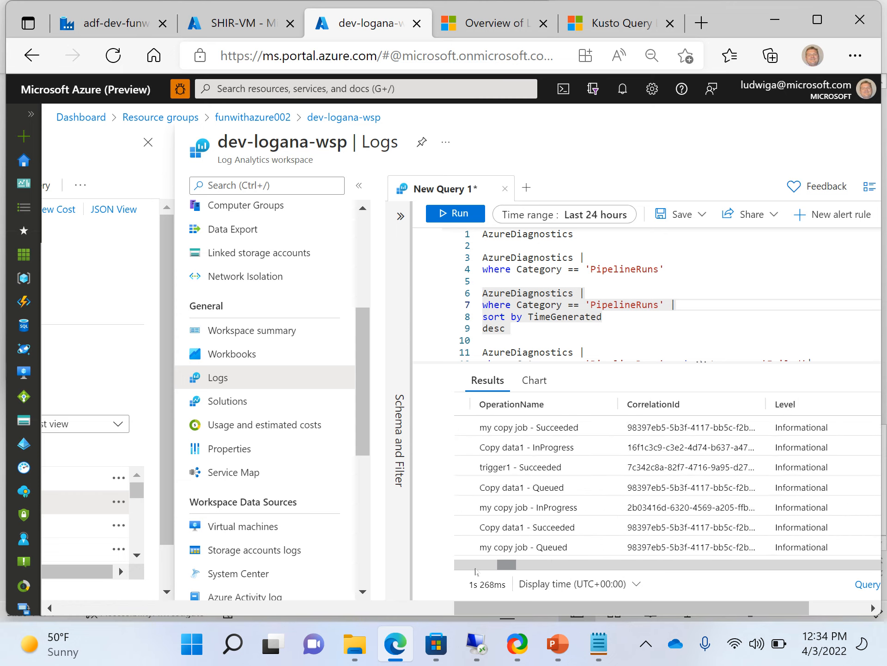
{"action": "left_click", "coordinate": [475, 566]}
{"action": "left_click", "coordinate": [620, 288]}
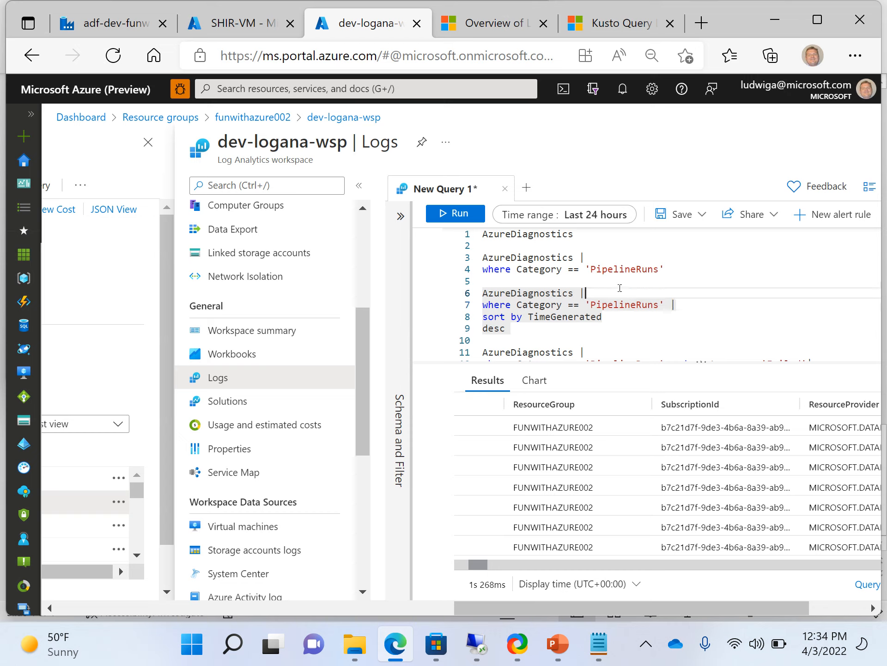
{"action": "key", "text": "Up"}
Run the PipelineRuns query sorted by TimeGenerated desc, reselecting the full block after the parse error.
{"action": "key", "text": "Down"}
{"action": "key", "text": "Down"}
{"action": "key", "text": "Down"}
{"action": "key", "text": "Down"}
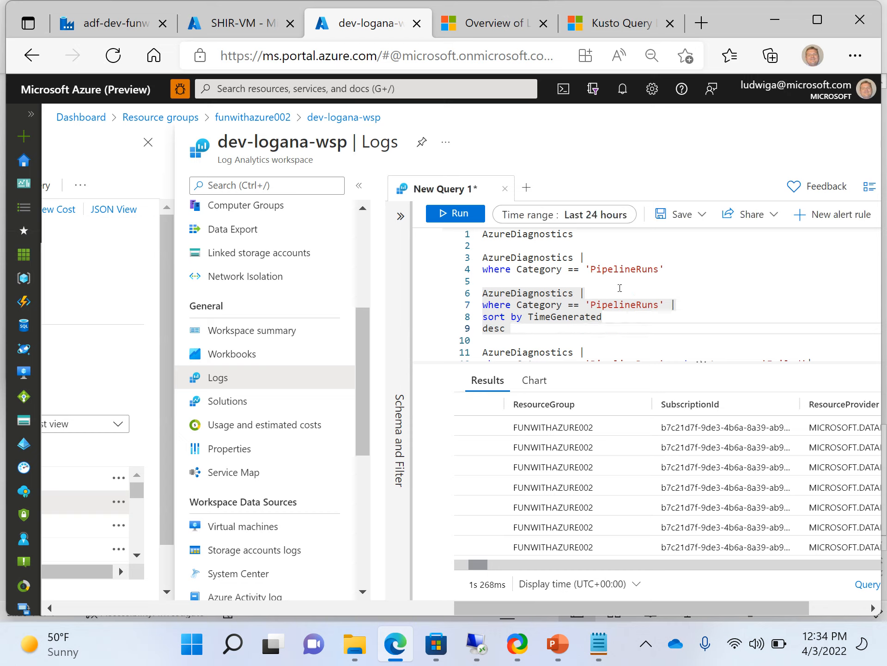
{"action": "key", "text": "ctrl+shift+Left"}
{"action": "key", "text": "ctrl+shift+Left"}
{"action": "key", "text": "ctrl+shift+Left"}
{"action": "key", "text": "ctrl+shift+Left"}
{"action": "key", "text": "ctrl+shift+Left"}
{"action": "key", "text": "ctrl+shift+Left"}
{"action": "key", "text": "ctrl+shift+Left"}
{"action": "key", "text": "ctrl+shift+Left"}
{"action": "key", "text": "ctrl+shift+Left"}
{"action": "key", "text": "ctrl+shift+Left"}
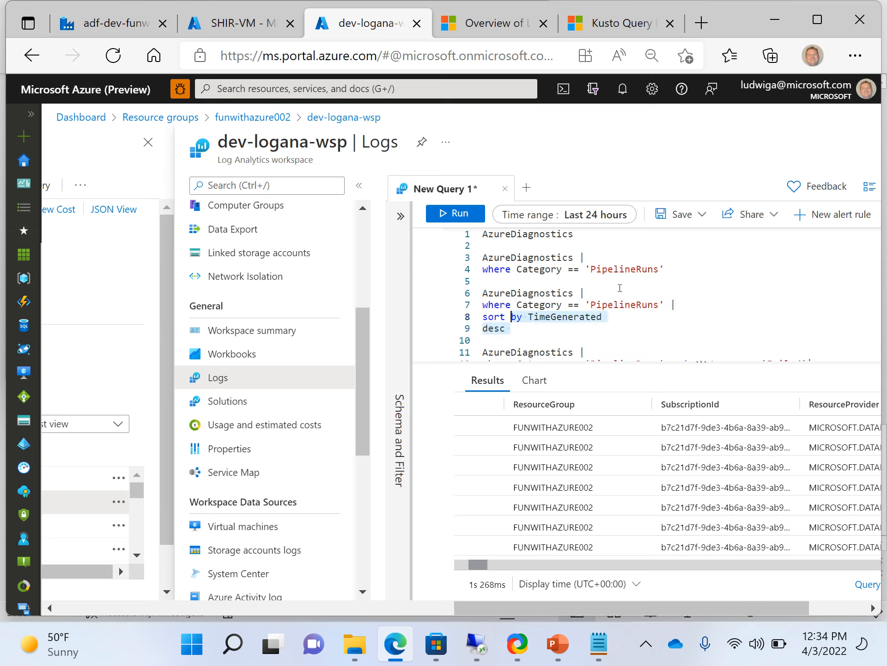
{"action": "key", "text": "ctrl+shift+Left"}
{"action": "key", "text": "ctrl+shift+Left"}
{"action": "key", "text": "ctrl+shift+Left"}
{"action": "key", "text": "ctrl+shift+Left"}
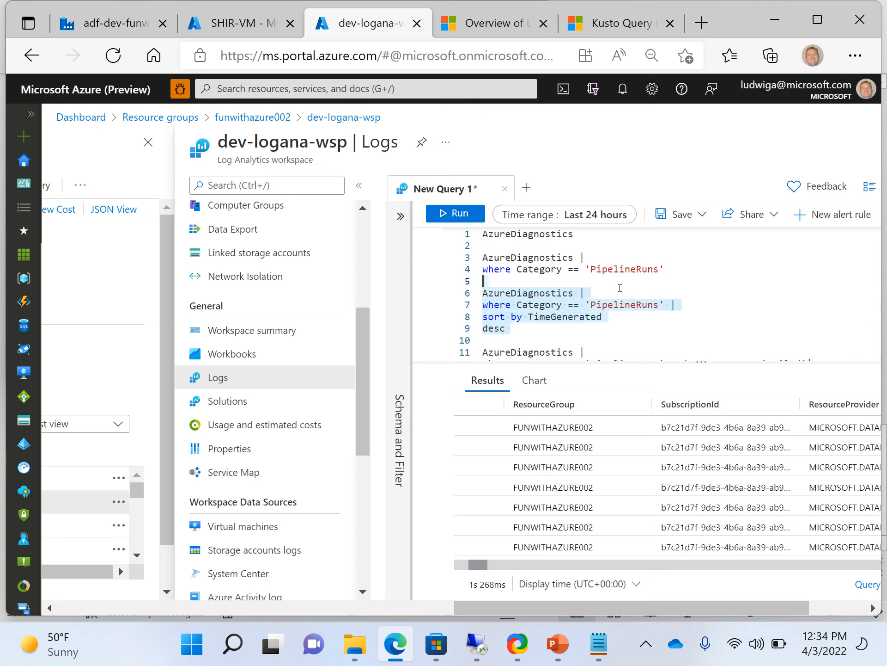
{"action": "key", "text": "ctrl+shift+Right"}
{"action": "key", "text": "shift+Right"}
{"action": "key", "text": "shift+Right"}
{"action": "key", "text": "ctrl+shift+Right"}
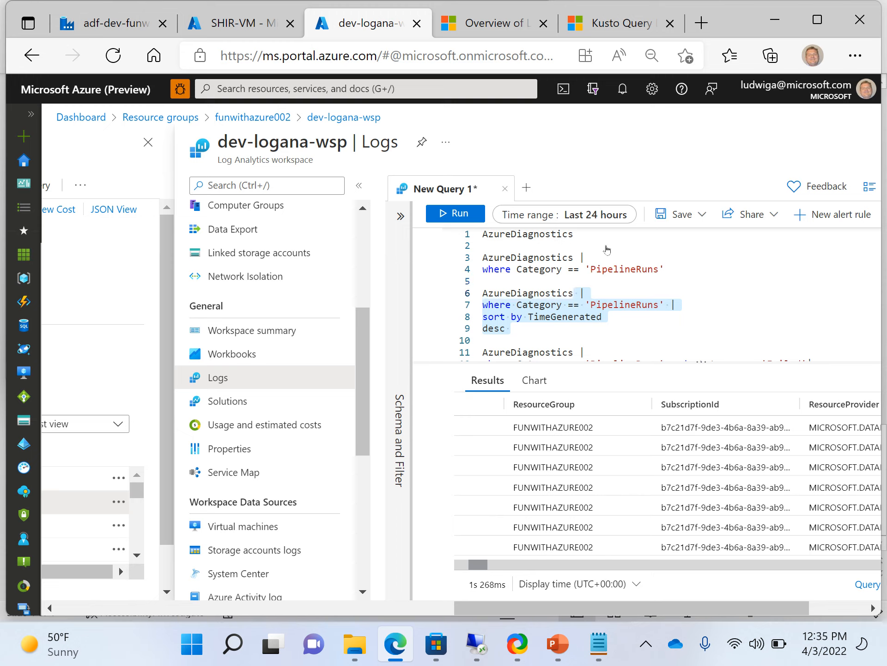
{"action": "left_click", "coordinate": [461, 220]}
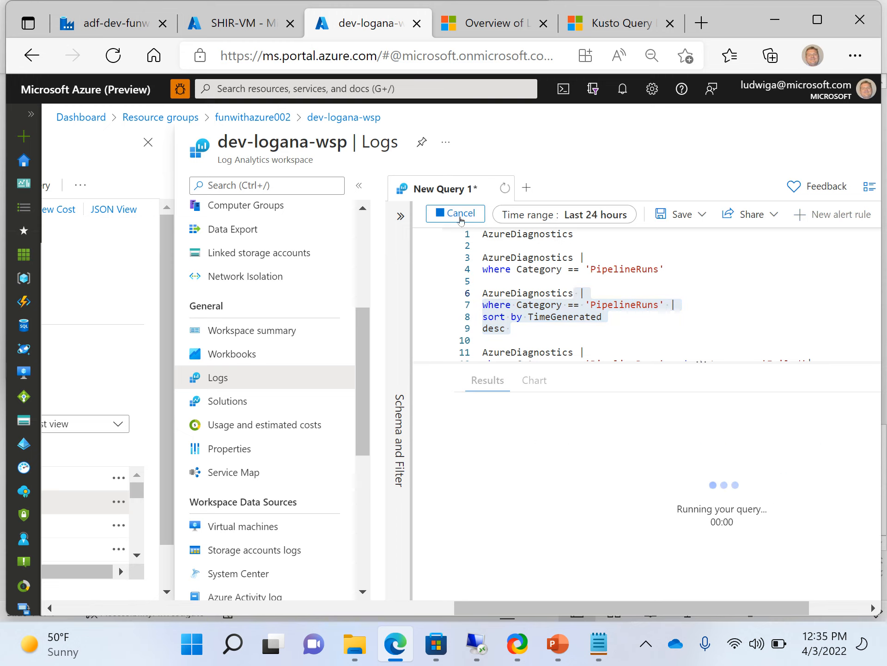
{"action": "left_click", "coordinate": [592, 345]}
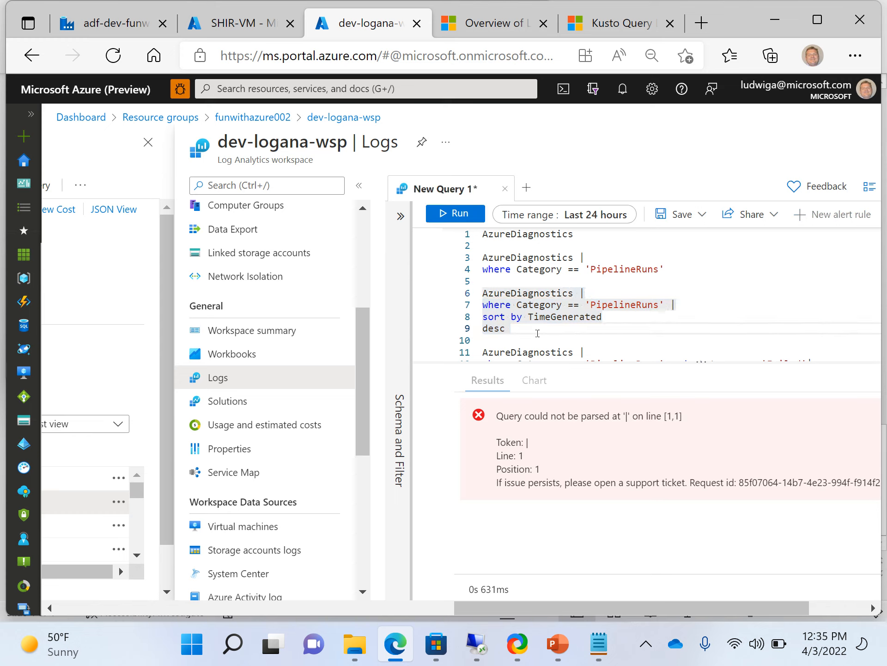
{"action": "left_click", "coordinate": [479, 295], "text": "shift"}
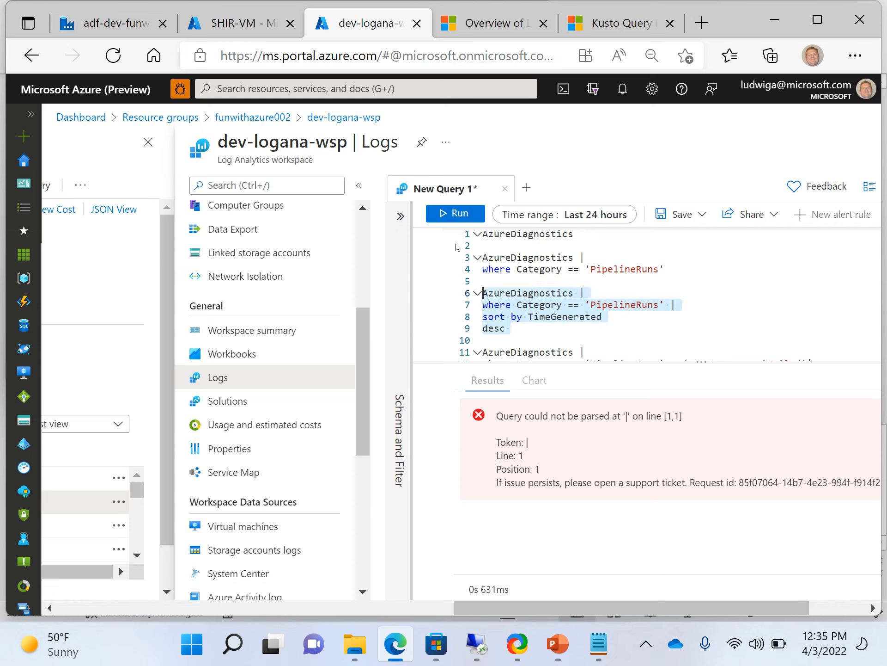
{"action": "left_click", "coordinate": [452, 218]}
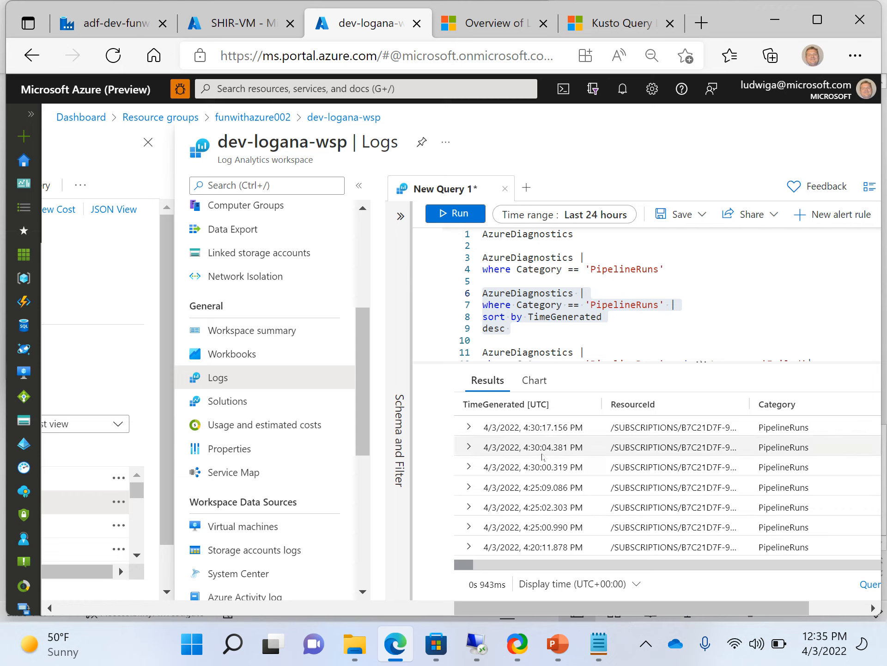
Step across the results columns to OperationName and through each run's Queued, InProgress and Failed entries.
{"action": "left_click", "coordinate": [542, 487]}
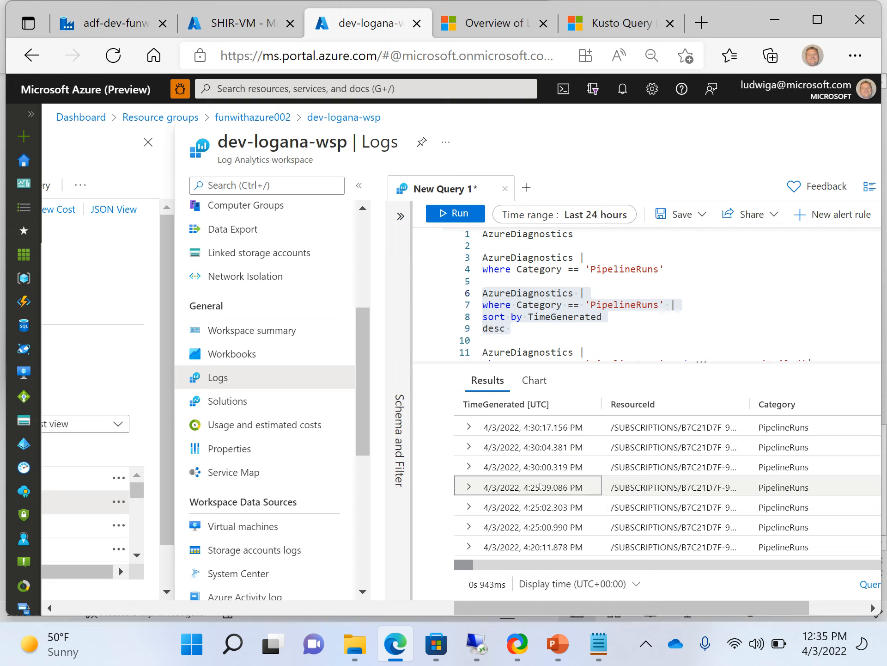
{"action": "left_click", "coordinate": [549, 434]}
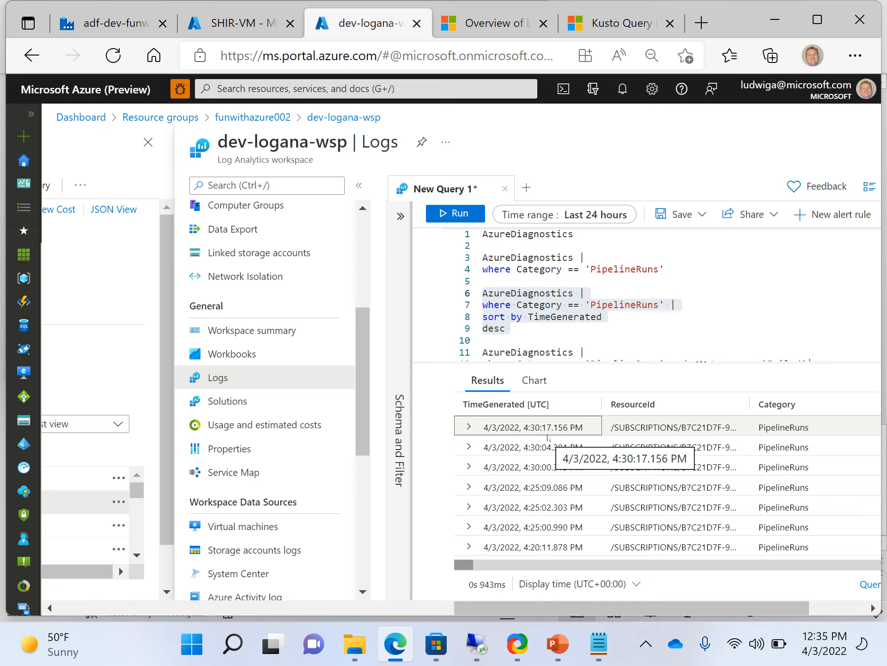
{"action": "key", "text": "Right"}
{"action": "key", "text": "Right"}
{"action": "key", "text": "Right"}
{"action": "key", "text": "Right"}
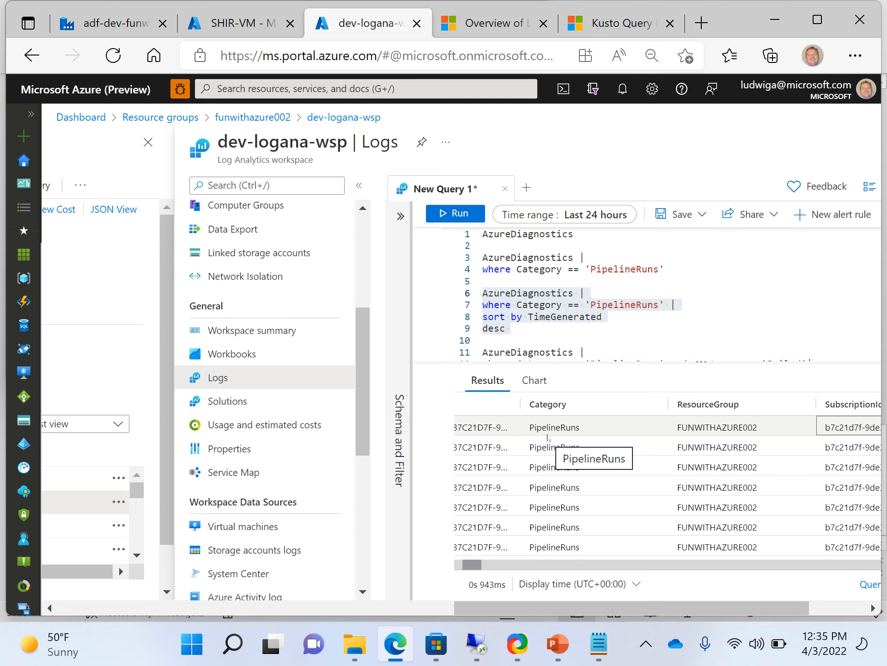
{"action": "key", "text": "Right"}
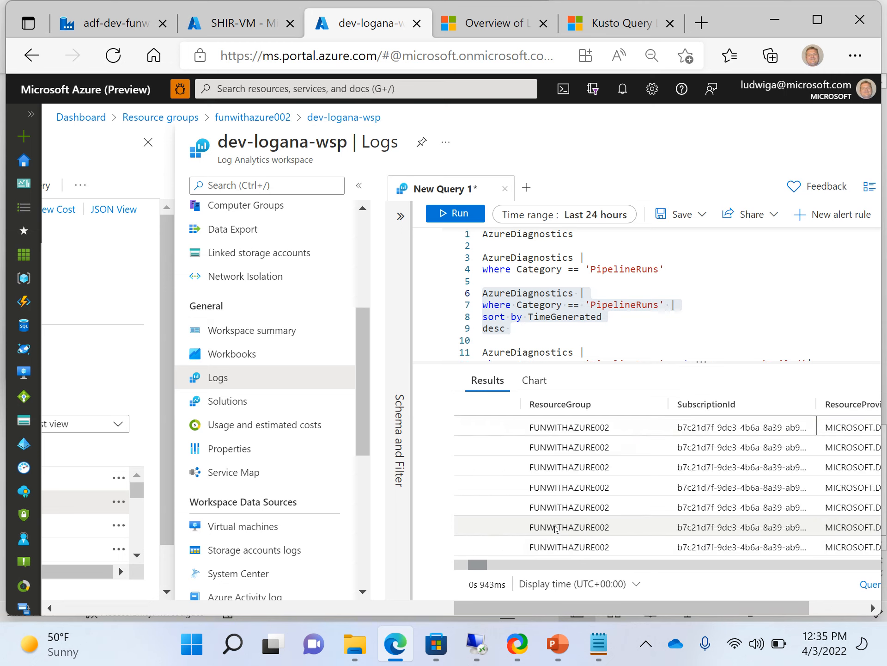
{"action": "key", "text": "Right"}
{"action": "key", "text": "Right"}
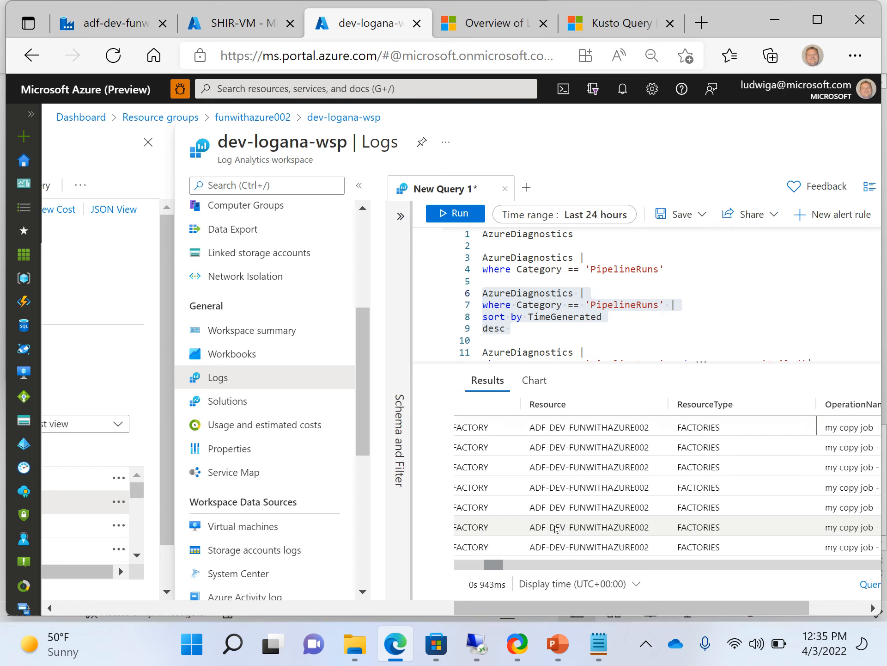
{"action": "key", "text": "Right"}
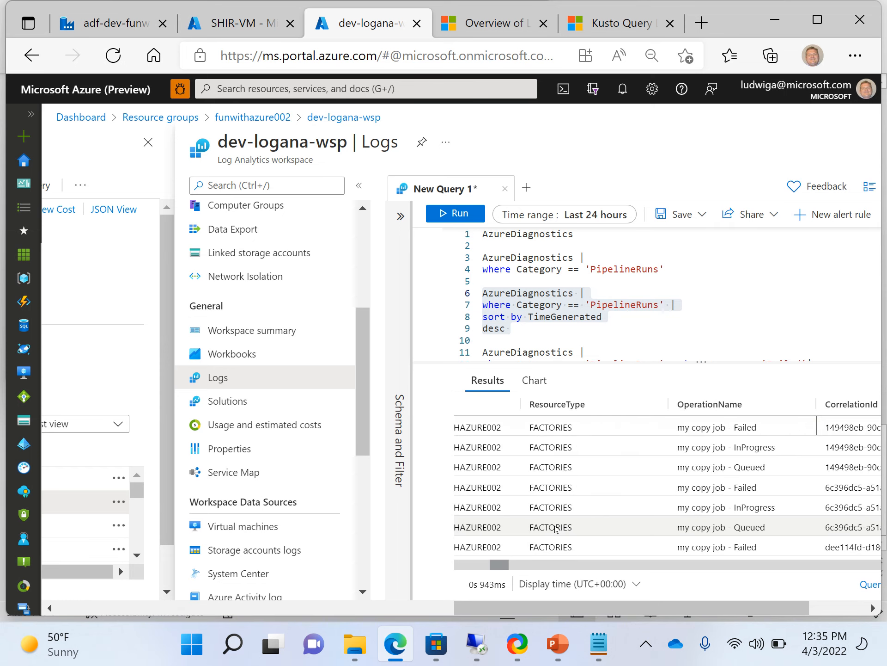
{"action": "key", "text": "Left"}
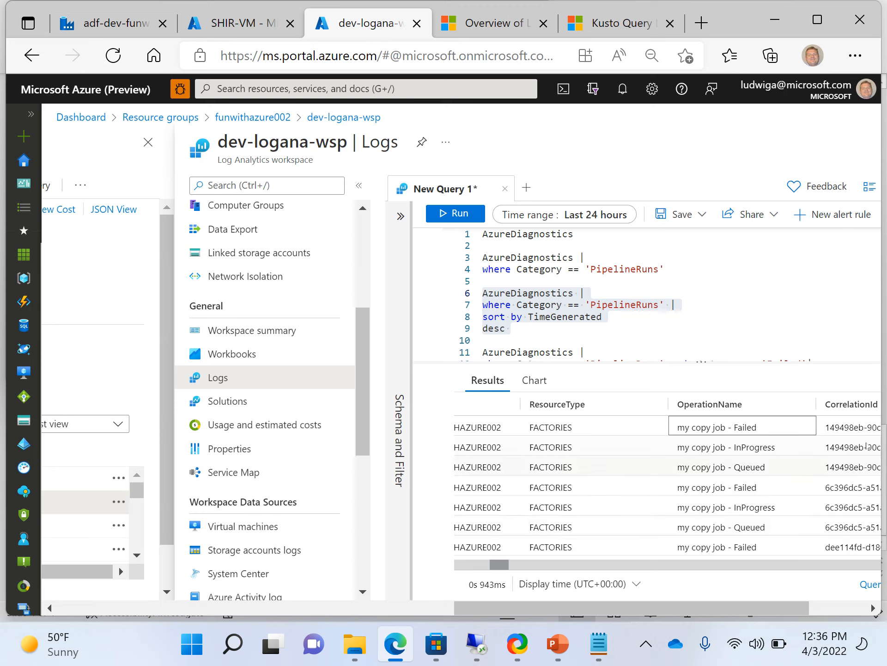
{"action": "left_click", "coordinate": [775, 474]}
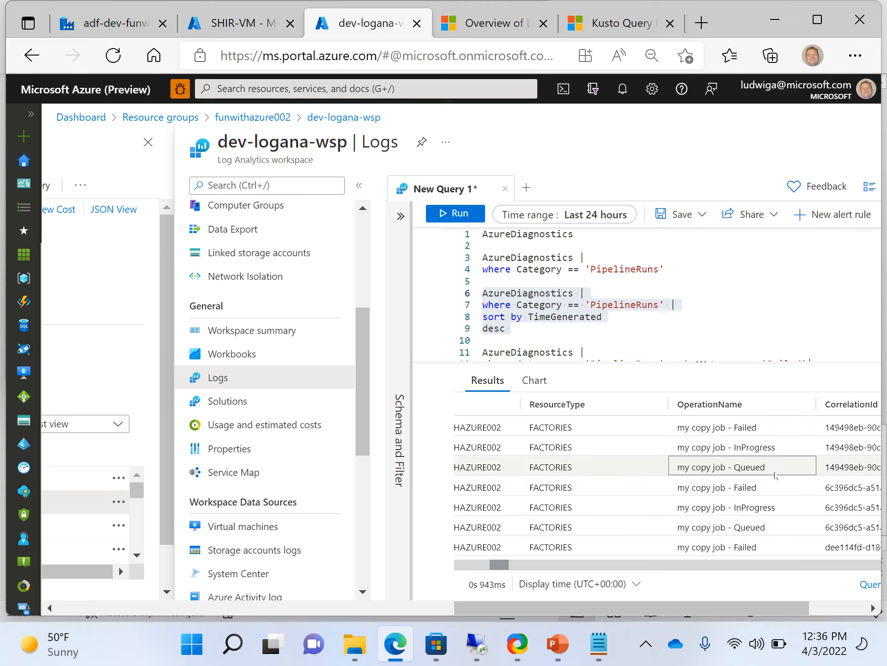
{"action": "key", "text": "Up"}
{"action": "key", "text": "Down"}
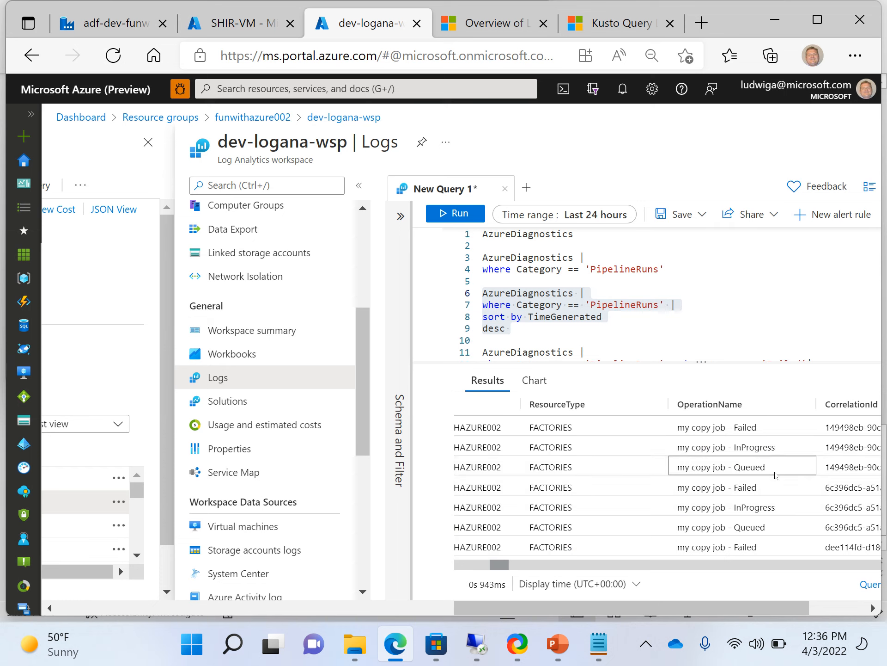
{"action": "key", "text": "Down"}
{"action": "key", "text": "Down"}
{"action": "key", "text": "Down"}
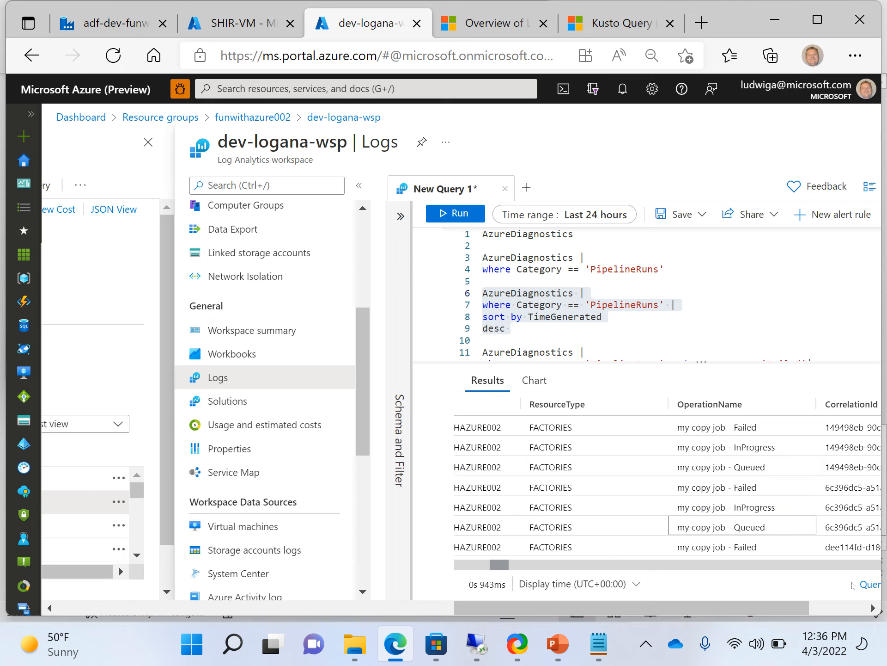
Scroll to an earlier Succeeded run and review its columns from TimeGenerated across to Level.
{"action": "scroll", "coordinate": [666, 486], "scroll_direction": "down", "scroll_amount": 3}
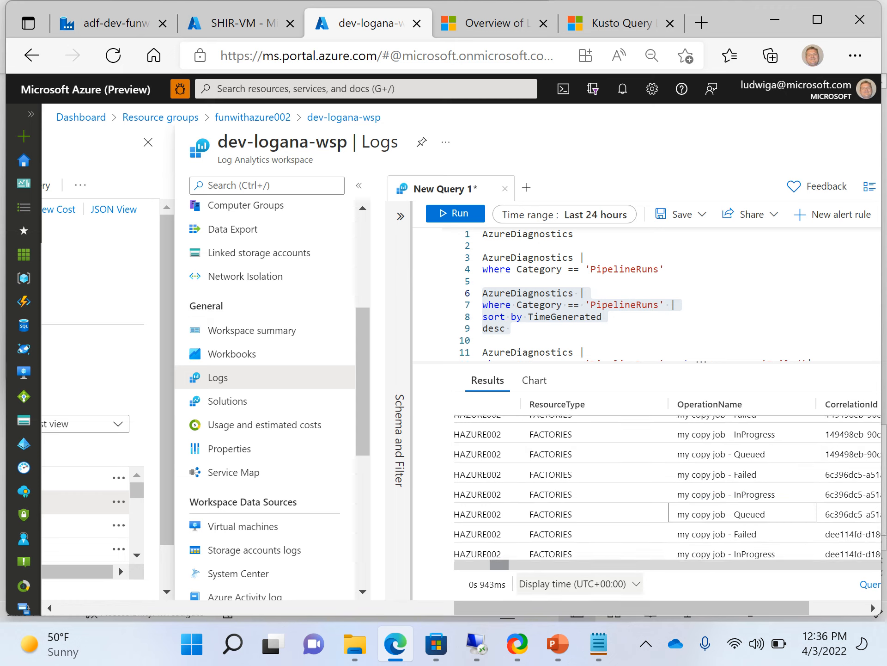
{"action": "scroll", "coordinate": [666, 485], "scroll_direction": "down", "scroll_amount": 3}
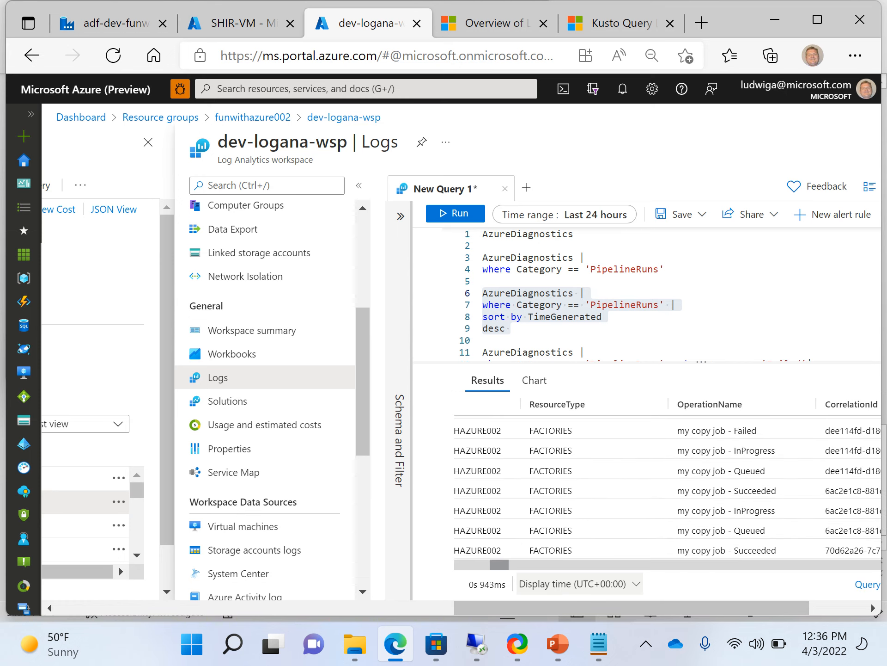
{"action": "left_click", "coordinate": [755, 499]}
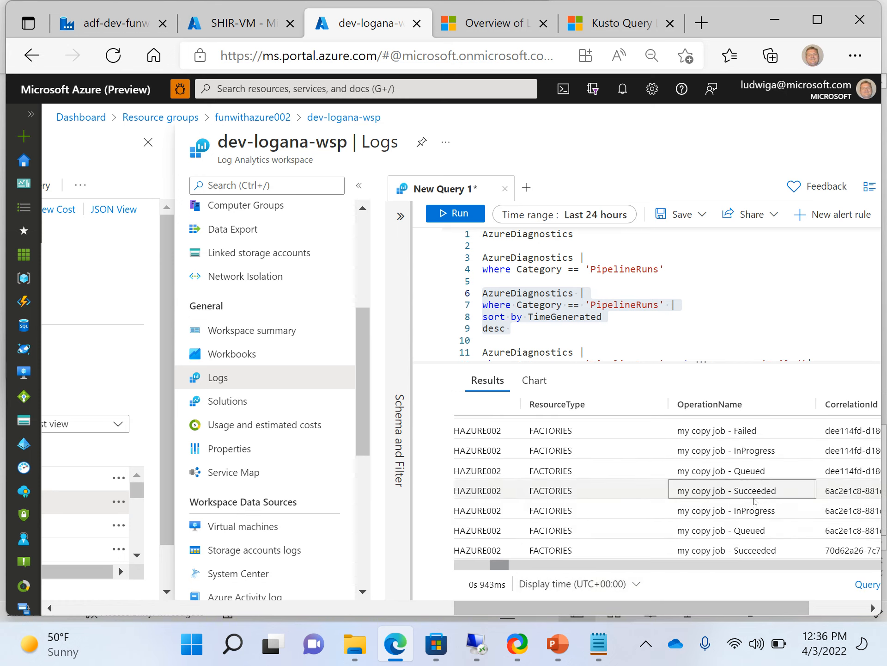
{"action": "key", "text": "Up"}
{"action": "key", "text": "Left"}
{"action": "key", "text": "Left"}
{"action": "key", "text": "Left"}
{"action": "key", "text": "Left"}
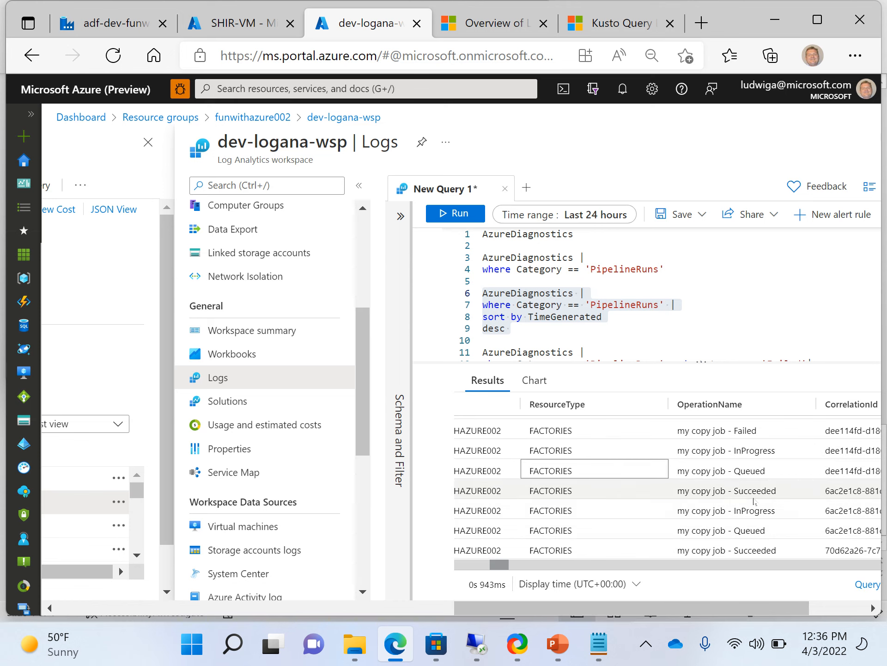
{"action": "key", "text": "Left"}
{"action": "key", "text": "Left"}
{"action": "key", "text": "Left"}
{"action": "key", "text": "Left"}
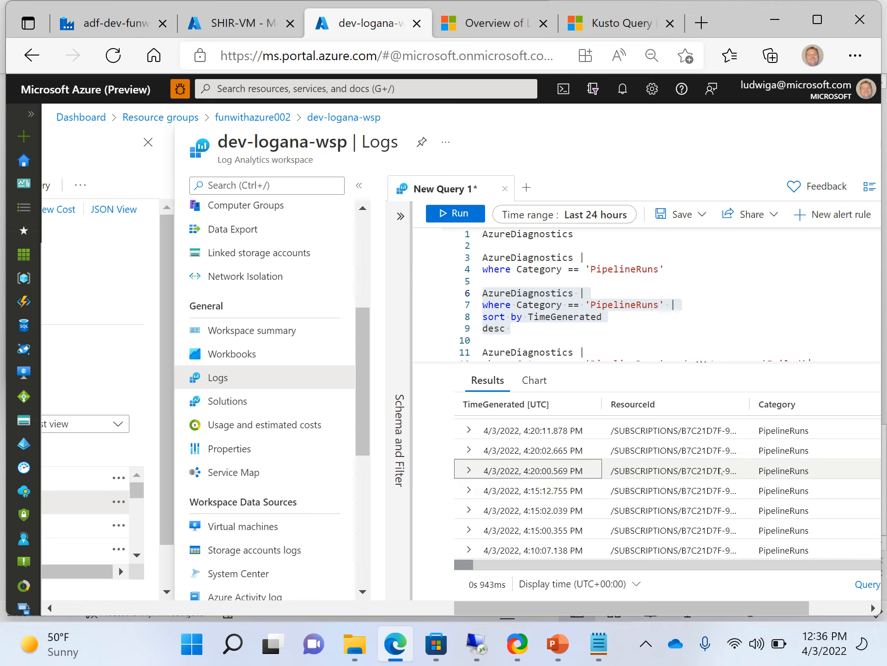
{"action": "key", "text": "Right"}
{"action": "key", "text": "Right"}
{"action": "key", "text": "Right"}
{"action": "key", "text": "Right"}
{"action": "key", "text": "Right"}
{"action": "key", "text": "Right"}
{"action": "key", "text": "Right"}
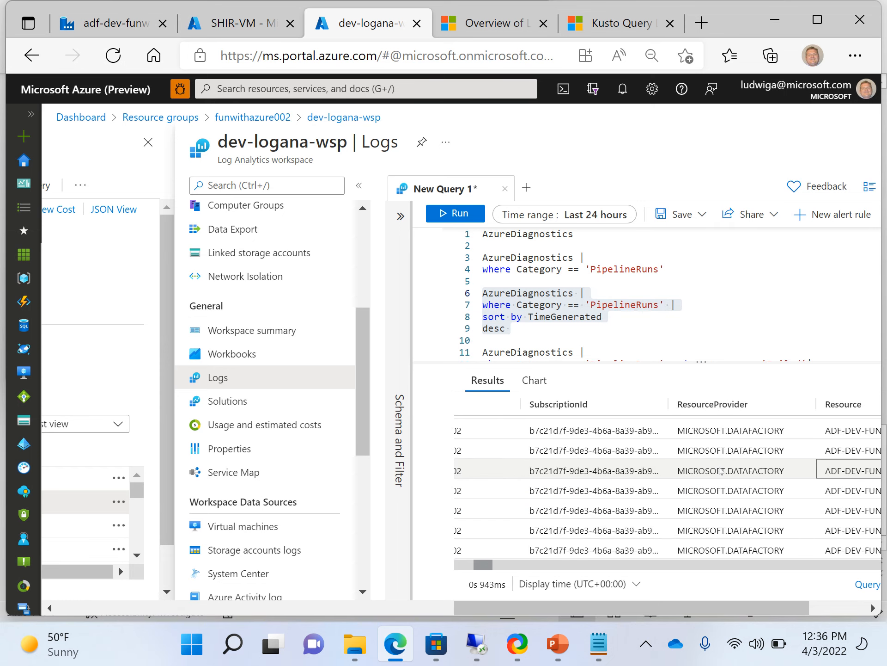
{"action": "key", "text": "Right"}
{"action": "key", "text": "Right"}
{"action": "key", "text": "Right"}
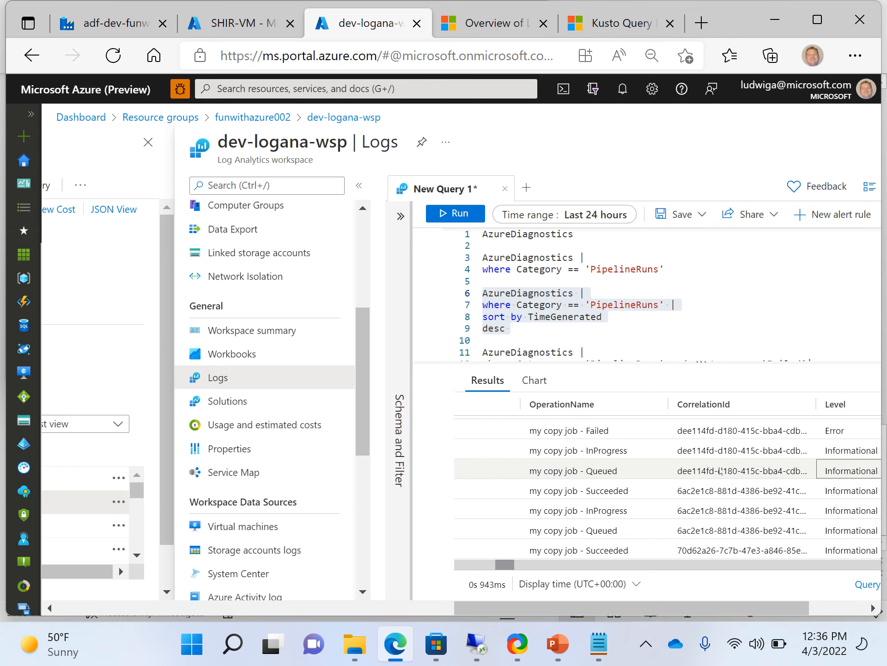
Check the shared CorrelationId, then move up through the failed runs to the newest run's entries.
{"action": "key", "text": "Up"}
{"action": "key", "text": "Up"}
{"action": "key", "text": "Left"}
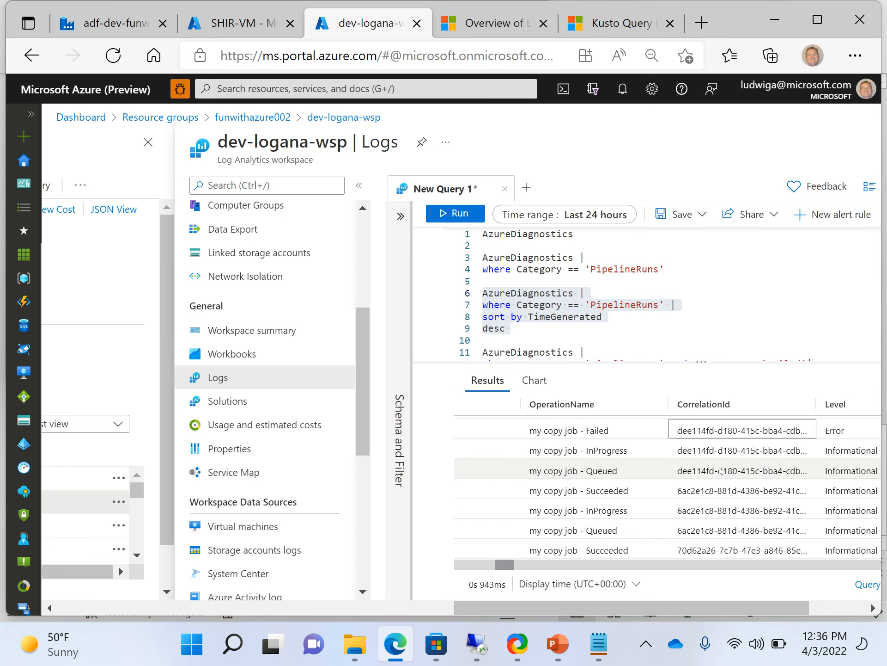
{"action": "key", "text": "Down"}
{"action": "key", "text": "Down"}
{"action": "key", "text": "Left"}
{"action": "key", "text": "Up"}
{"action": "key", "text": "Up"}
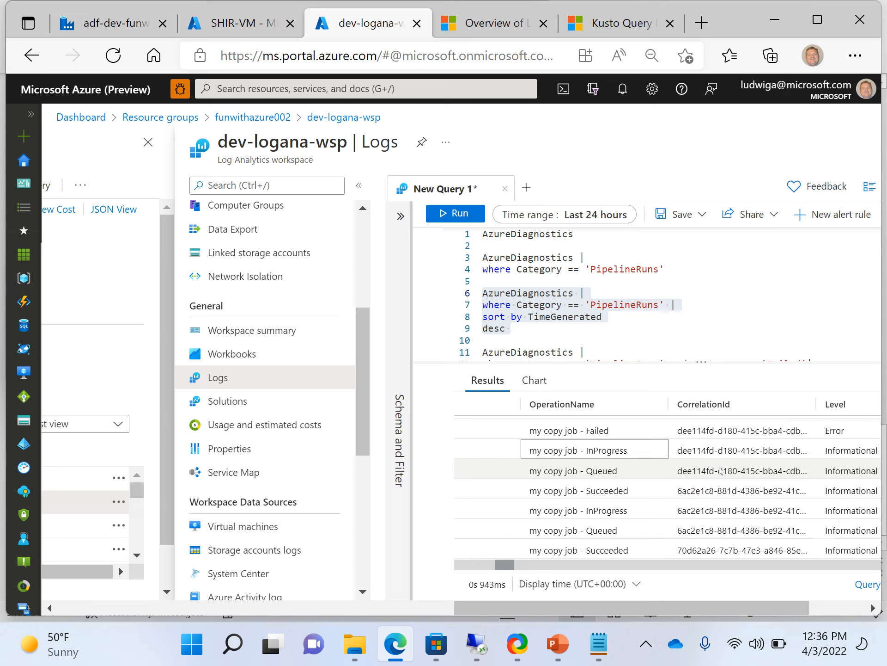
{"action": "key", "text": "Up"}
{"action": "key", "text": "Up"}
{"action": "key", "text": "Up"}
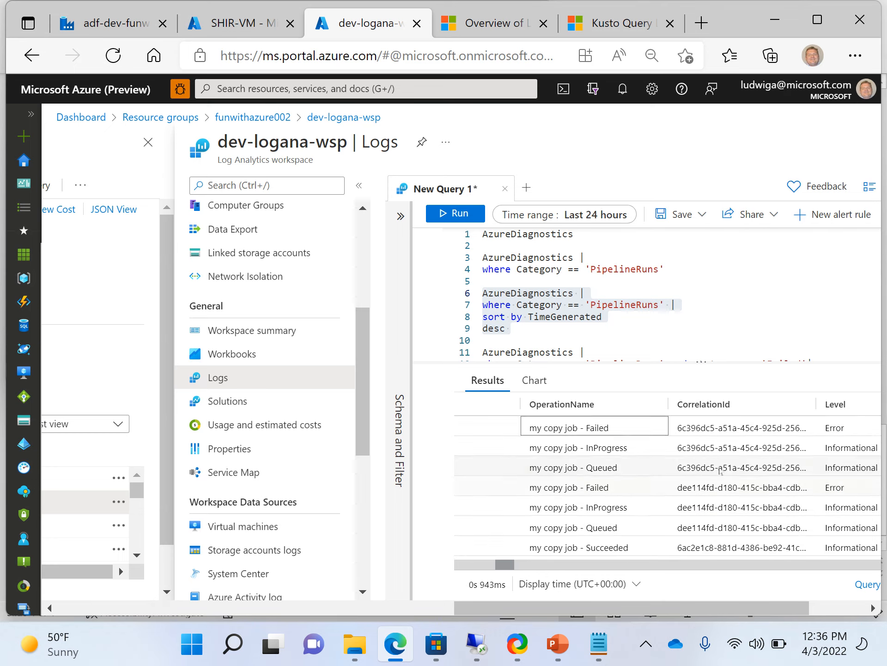
{"action": "key", "text": "Up"}
{"action": "key", "text": "Up"}
{"action": "key", "text": "Up"}
{"action": "key", "text": "Up"}
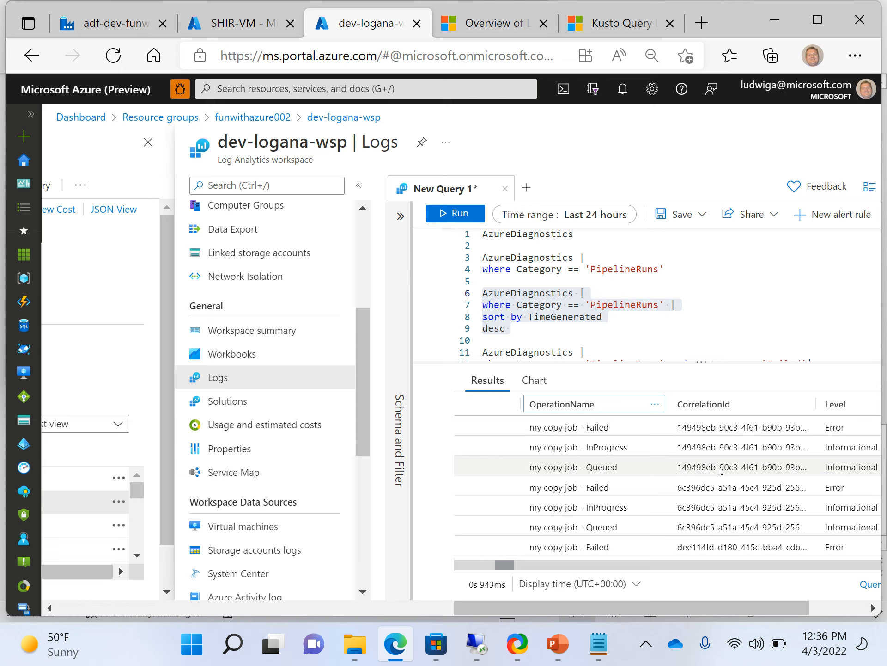
{"action": "key", "text": "Down"}
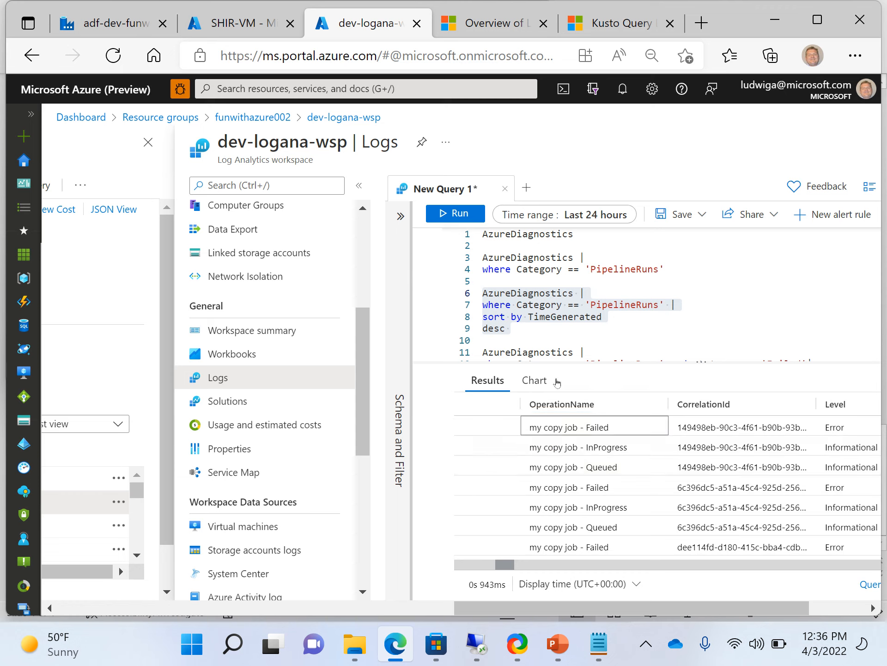
{"action": "left_click", "coordinate": [607, 470]}
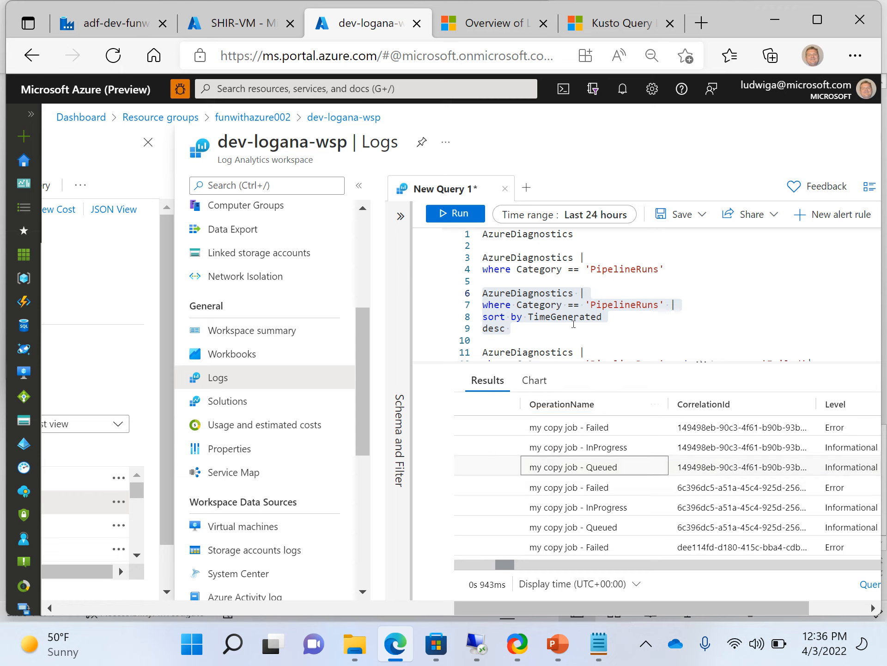
Refresh the Data Factory pipeline runs to show the new 12:35 failure, then return to dev-logana-wsp Logs.
{"action": "left_click", "coordinate": [236, 24]}
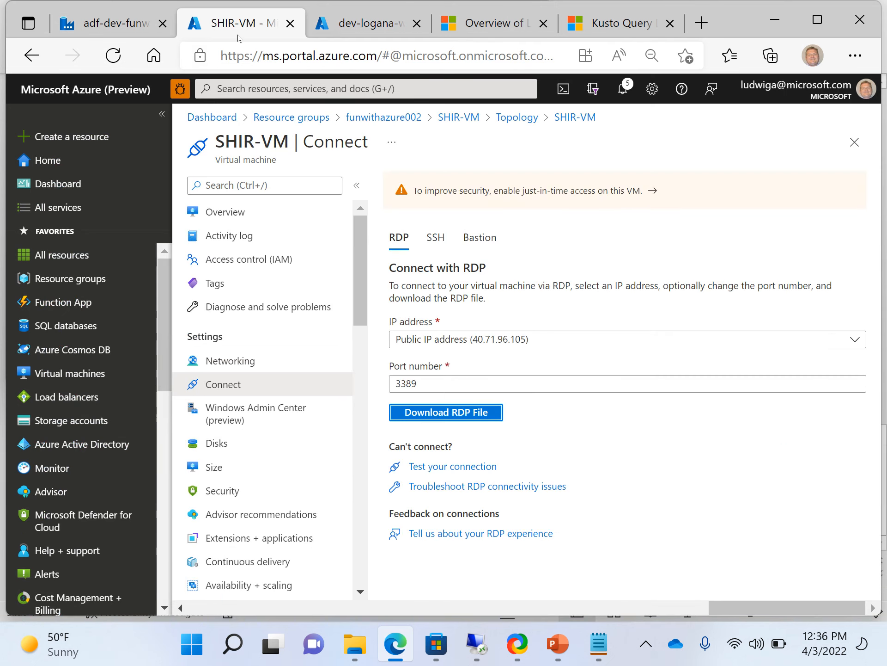
{"action": "left_click", "coordinate": [141, 31]}
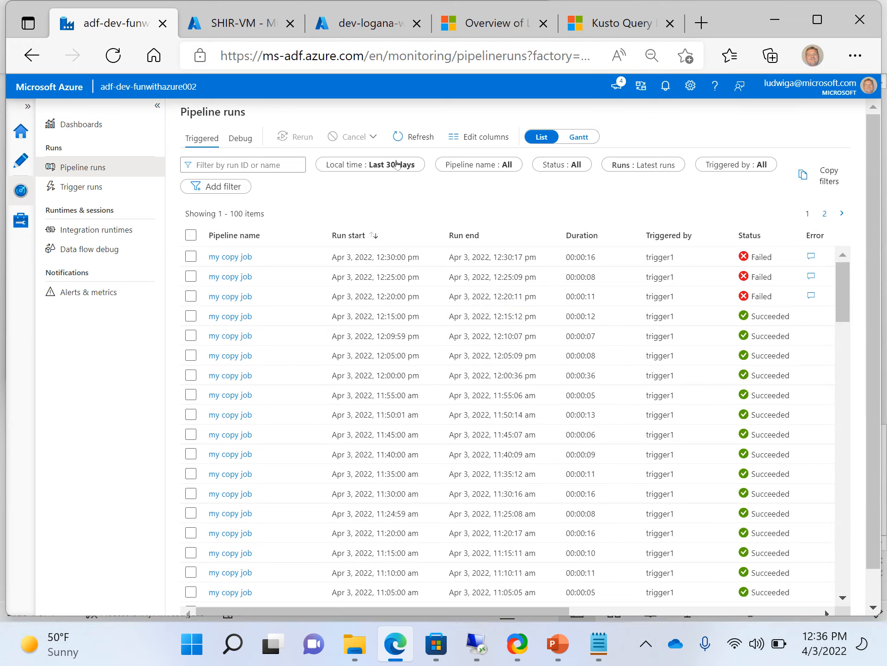
{"action": "left_click", "coordinate": [419, 136]}
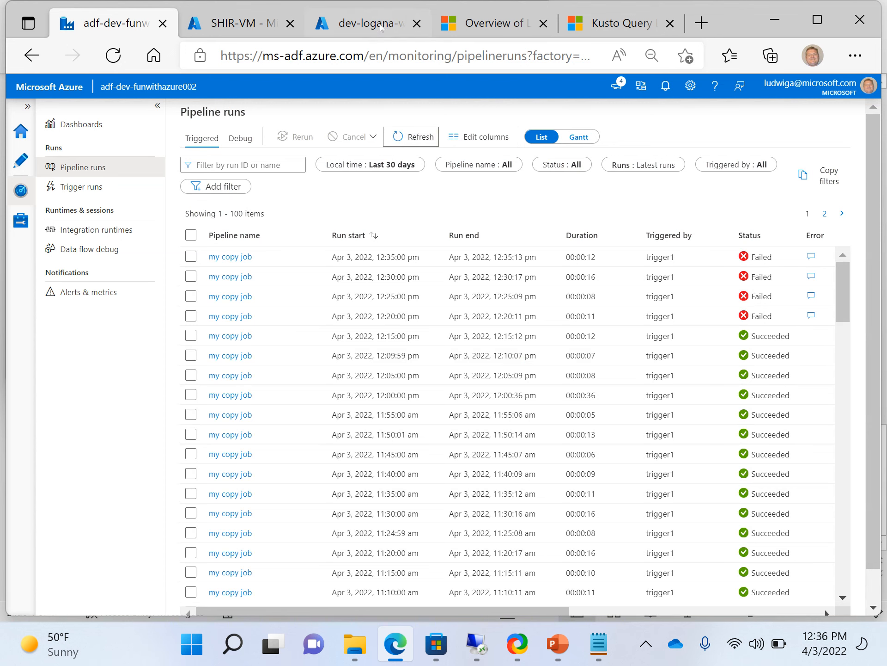
{"action": "left_click", "coordinate": [381, 25]}
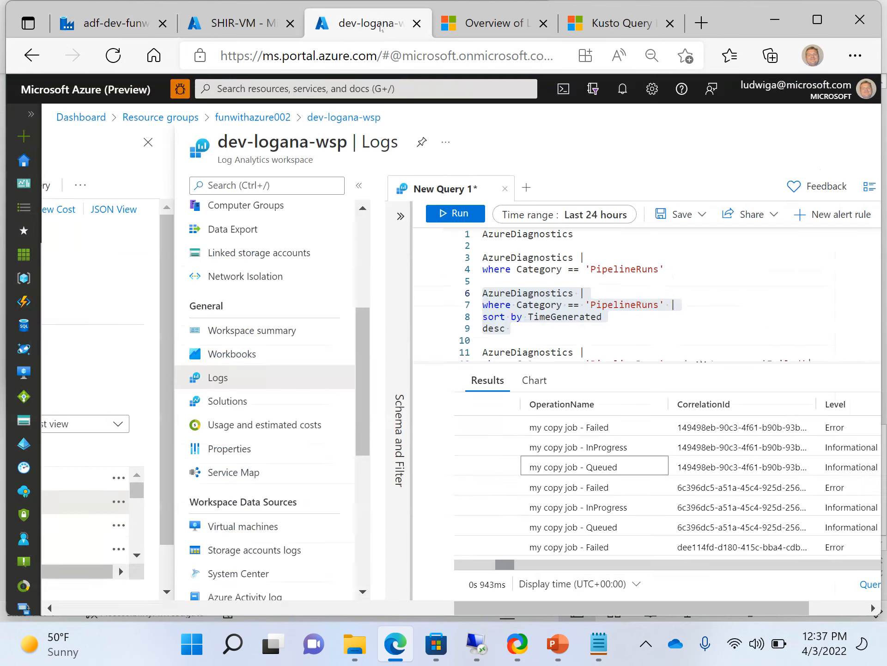
Rerun the sorted PipelineRuns query on lines 6–9 so the 4:35 PM run records come first.
{"action": "left_click", "coordinate": [537, 336]}
{"action": "left_click", "coordinate": [538, 325]}
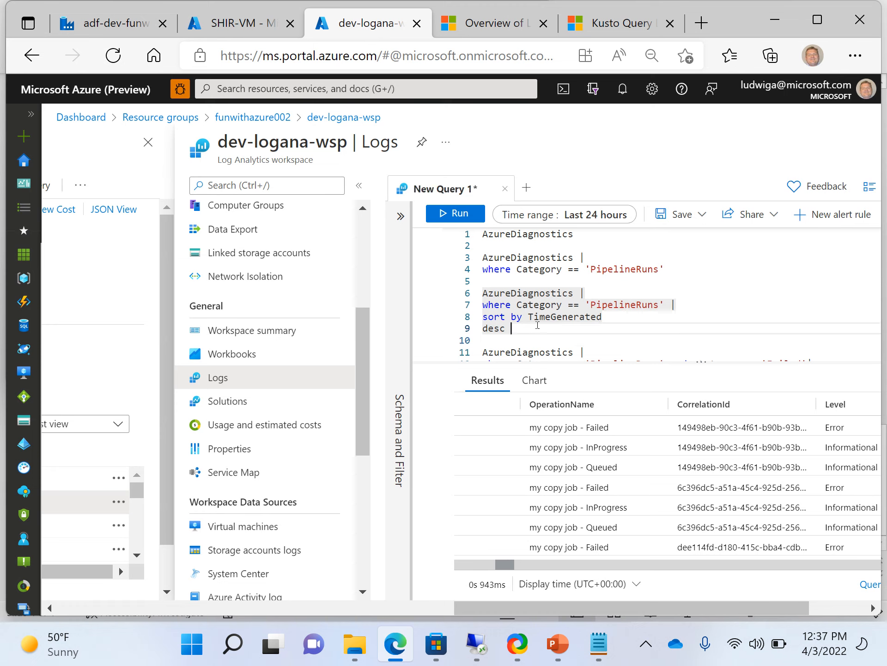
{"action": "key", "text": "shift+Home"}
{"action": "key", "text": "ctrl+shift+Left"}
{"action": "key", "text": "ctrl+shift+Left"}
{"action": "key", "text": "ctrl+shift+Left"}
{"action": "key", "text": "ctrl+shift+Left"}
{"action": "key", "text": "ctrl+shift+Left"}
{"action": "key", "text": "ctrl+shift+Left"}
{"action": "key", "text": "ctrl+shift+Left"}
{"action": "key", "text": "ctrl+shift+Left"}
{"action": "key", "text": "ctrl+shift+Left"}
{"action": "key", "text": "ctrl+shift+Left"}
{"action": "key", "text": "ctrl+shift+Left"}
{"action": "key", "text": "ctrl+shift+Left"}
{"action": "key", "text": "ctrl+shift+Left"}
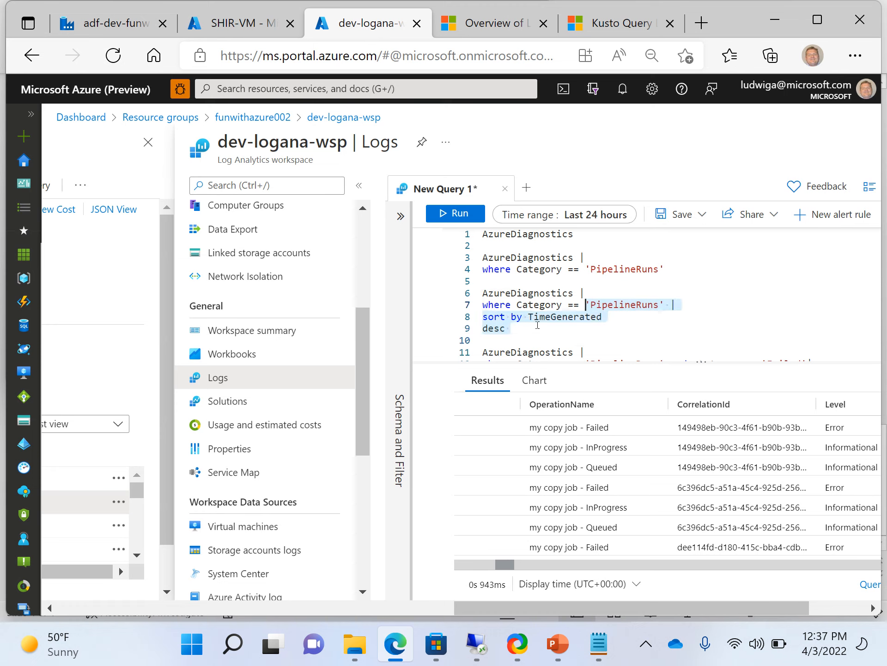
{"action": "key", "text": "ctrl+shift+Left"}
{"action": "key", "text": "ctrl+shift+Left"}
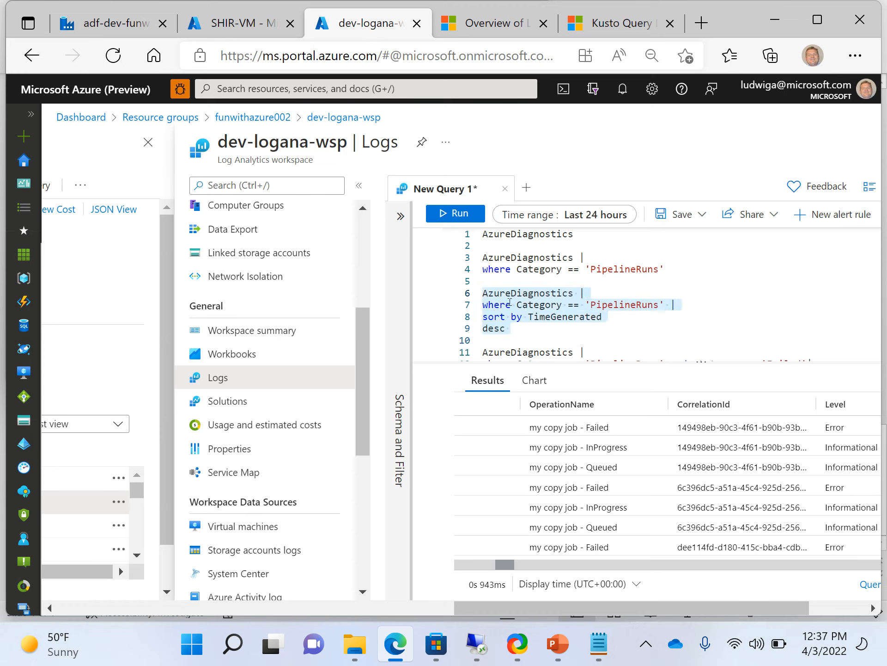
{"action": "left_click", "coordinate": [456, 218]}
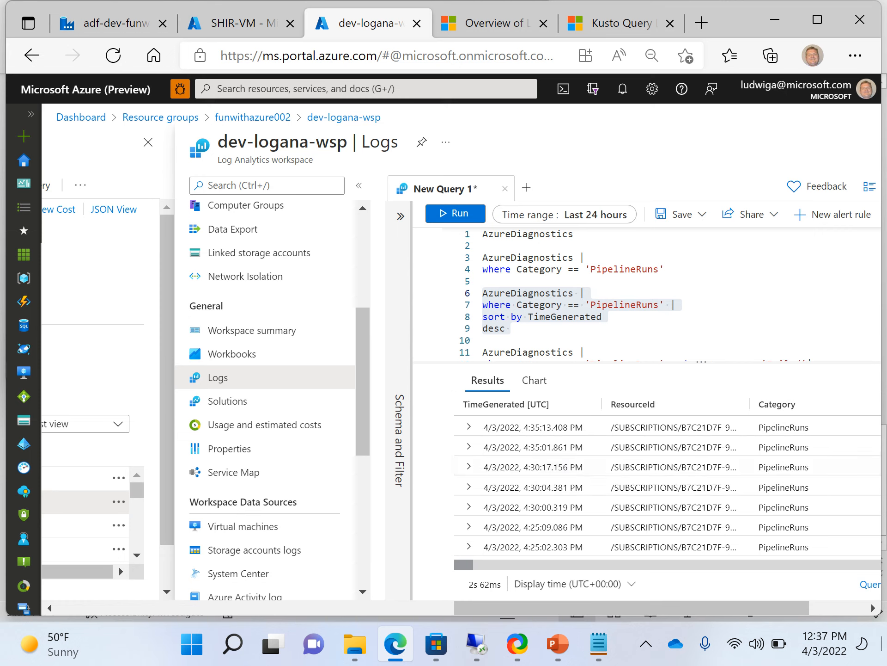
{"action": "scroll", "coordinate": [854, 567], "scroll_direction": "right", "scroll_amount": 10}
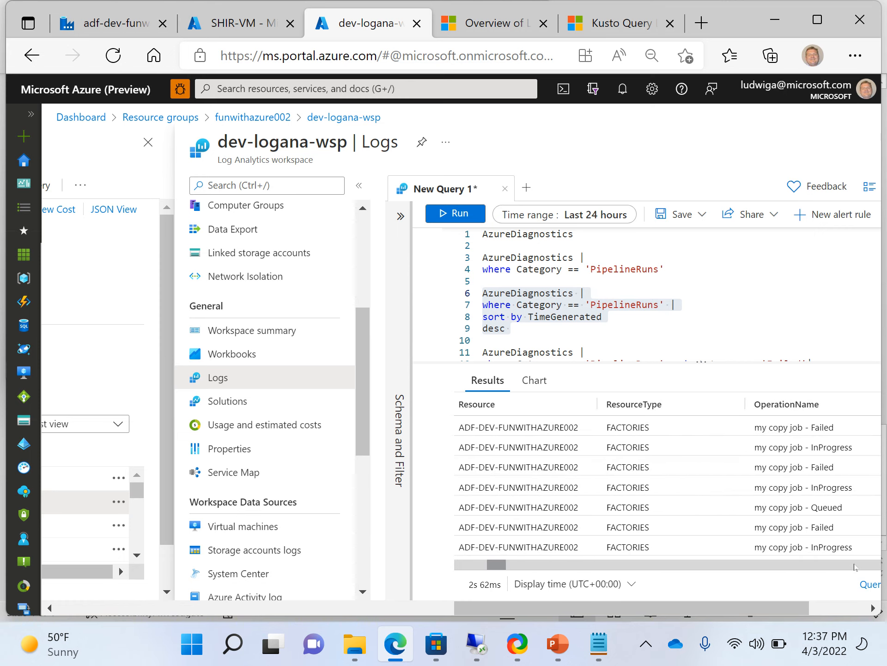
{"action": "left_click", "coordinate": [231, 26]}
Check the four latest failed runs in the adf-dev pipeline runs list, then go back to dev-logana-wsp Logs.
{"action": "left_click", "coordinate": [103, 25]}
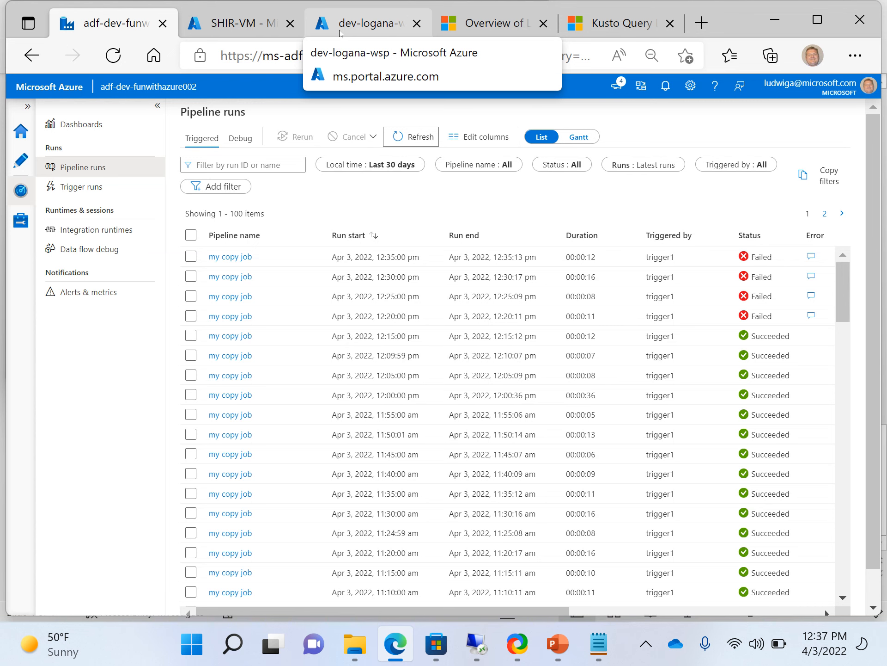
{"action": "left_click", "coordinate": [340, 28]}
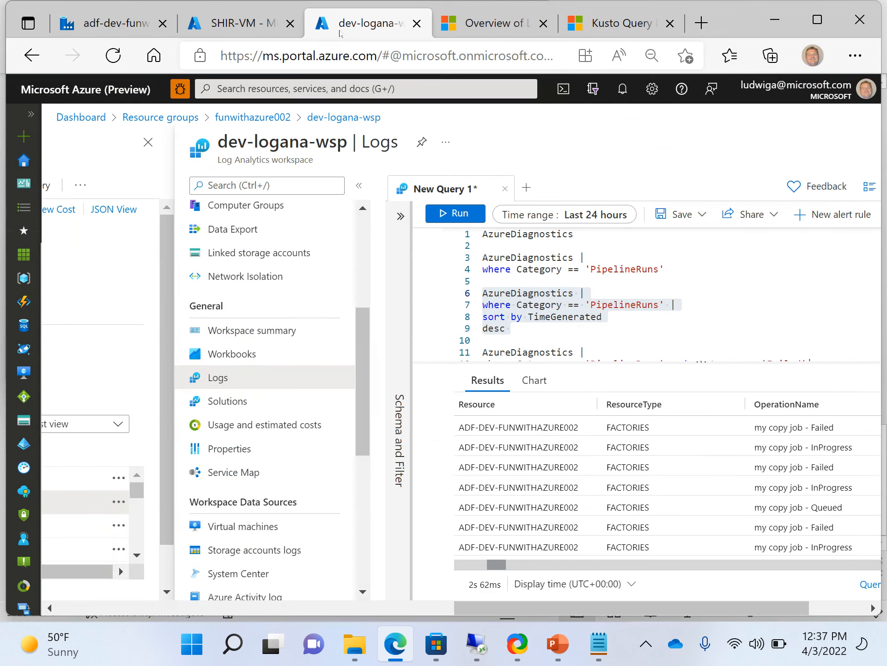
Select lines 11–14, the query filtering status_s == 'Failed' sorted by TimeGenerated desc.
{"action": "key", "text": "Down"}
{"action": "key", "text": "Down"}
{"action": "key", "text": "Down"}
{"action": "key", "text": "Down"}
{"action": "key", "text": "Down"}
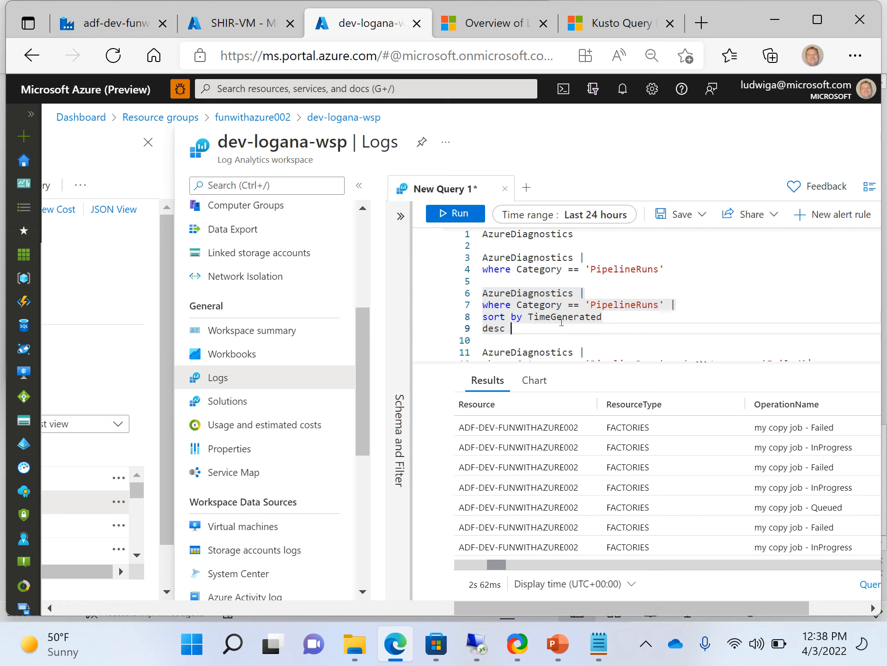
{"action": "key", "text": "Down"}
{"action": "key", "text": "Down"}
{"action": "key", "text": "Down"}
{"action": "key", "text": "Down"}
{"action": "key", "text": "Down"}
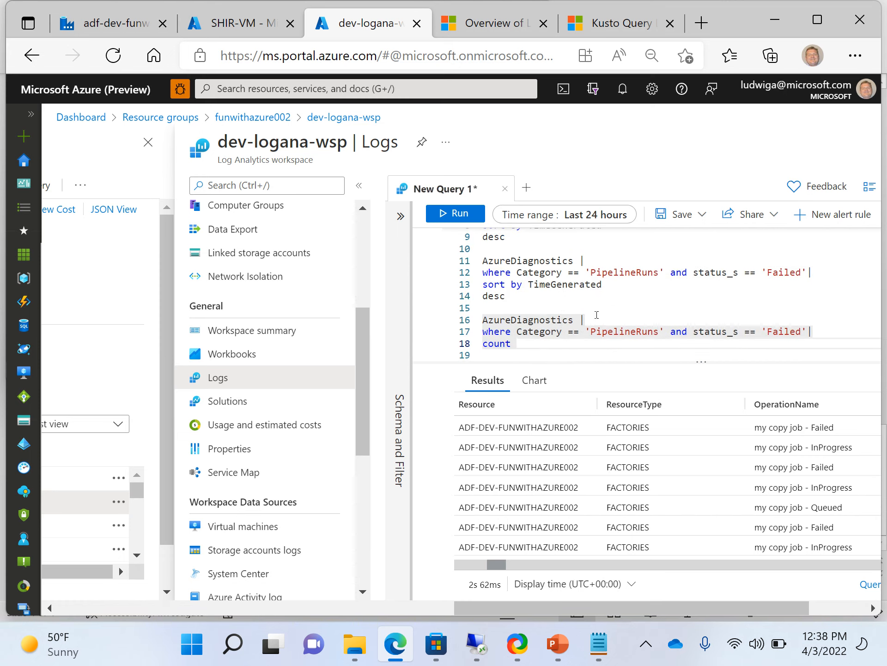
{"action": "key", "text": "Up"}
{"action": "key", "text": "Up"}
{"action": "key", "text": "Up"}
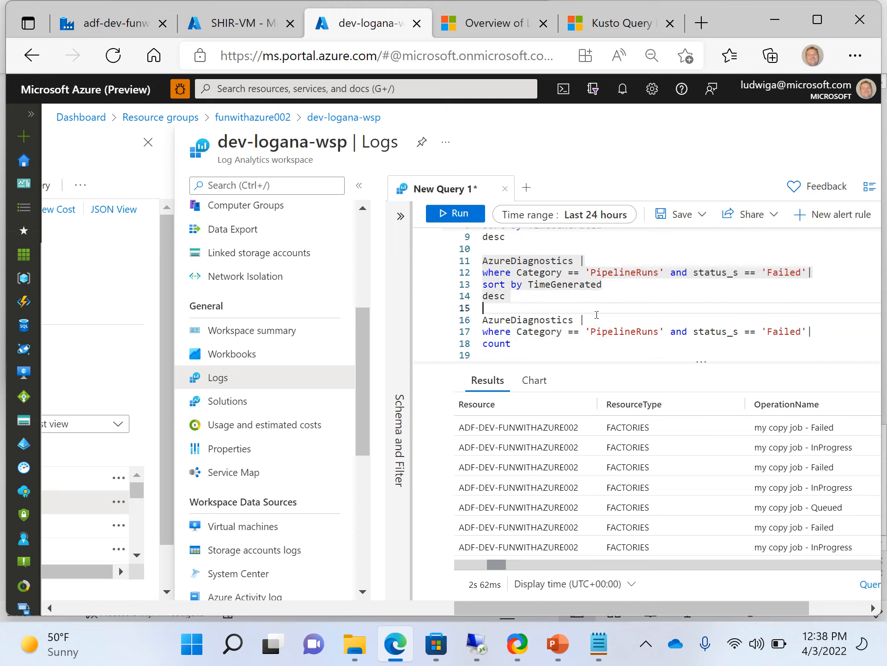
{"action": "key", "text": "Up"}
{"action": "key", "text": "Up"}
{"action": "key", "text": "Up"}
{"action": "key", "text": "Up"}
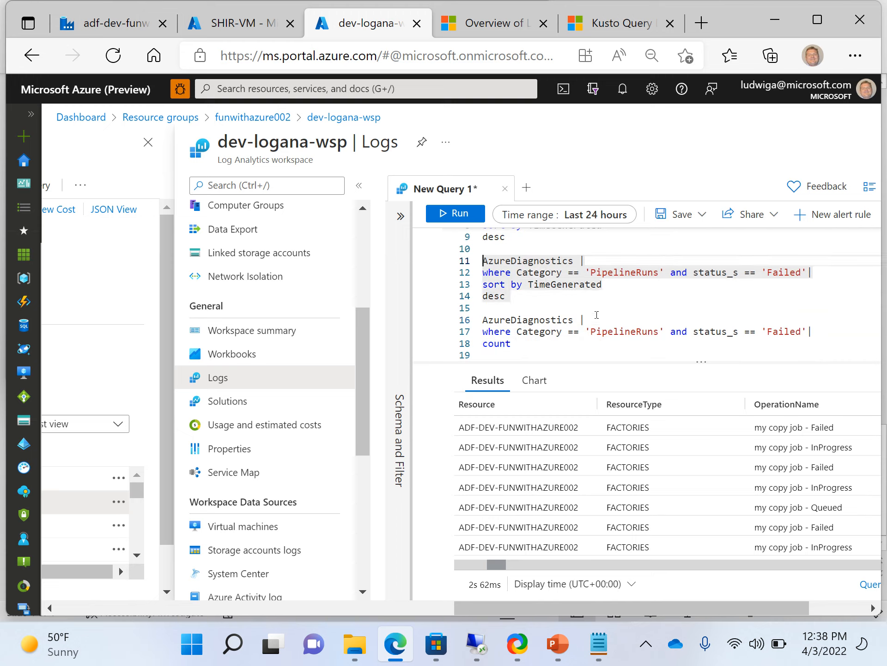
{"action": "key", "text": "ctrl+shift+Right"}
{"action": "key", "text": "ctrl+shift+Right"}
{"action": "key", "text": "ctrl+shift+Right"}
{"action": "key", "text": "ctrl+shift+Right"}
{"action": "key", "text": "ctrl+shift+Right"}
{"action": "key", "text": "ctrl+shift+Right"}
{"action": "key", "text": "ctrl+shift+Right"}
{"action": "key", "text": "ctrl+shift+Right"}
{"action": "key", "text": "ctrl+shift+Right"}
{"action": "key", "text": "ctrl+shift+Right"}
{"action": "key", "text": "ctrl+shift+Right"}
{"action": "key", "text": "ctrl+shift+Right"}
{"action": "key", "text": "ctrl+shift+Right"}
{"action": "key", "text": "ctrl+shift+Right"}
{"action": "key", "text": "ctrl+shift+Right"}
{"action": "key", "text": "ctrl+shift+Right"}
{"action": "key", "text": "ctrl+shift+Right"}
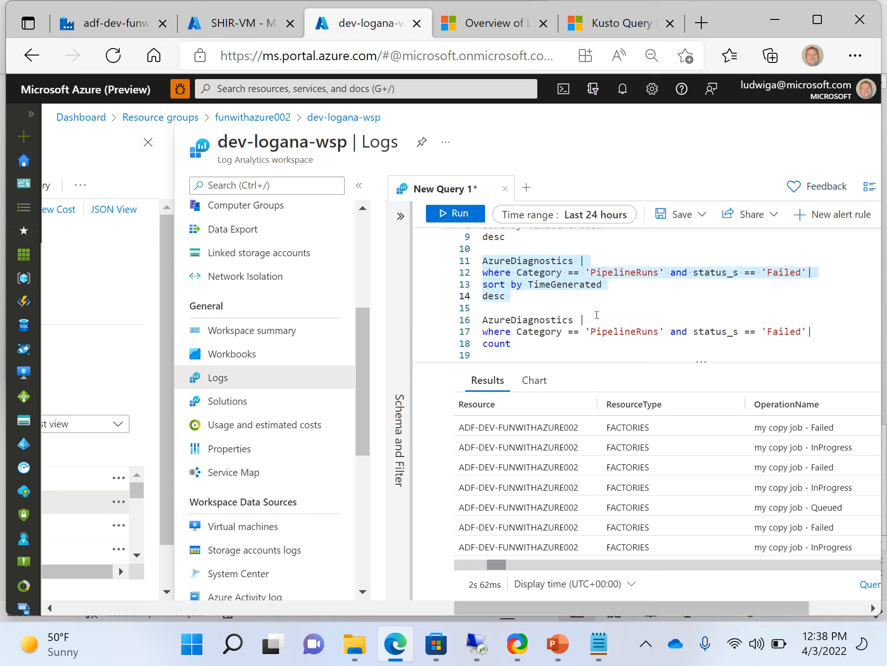
Run the failed runs query and step across a result row's columns, back to TimeGenerated.
{"action": "left_click", "coordinate": [453, 213]}
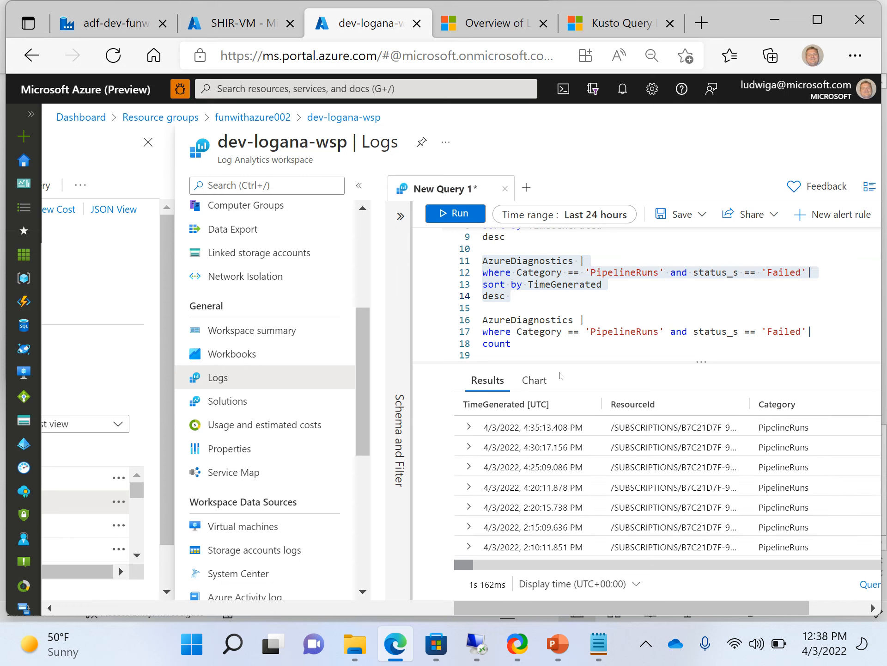
{"action": "left_click", "coordinate": [516, 465]}
{"action": "key", "text": "Up"}
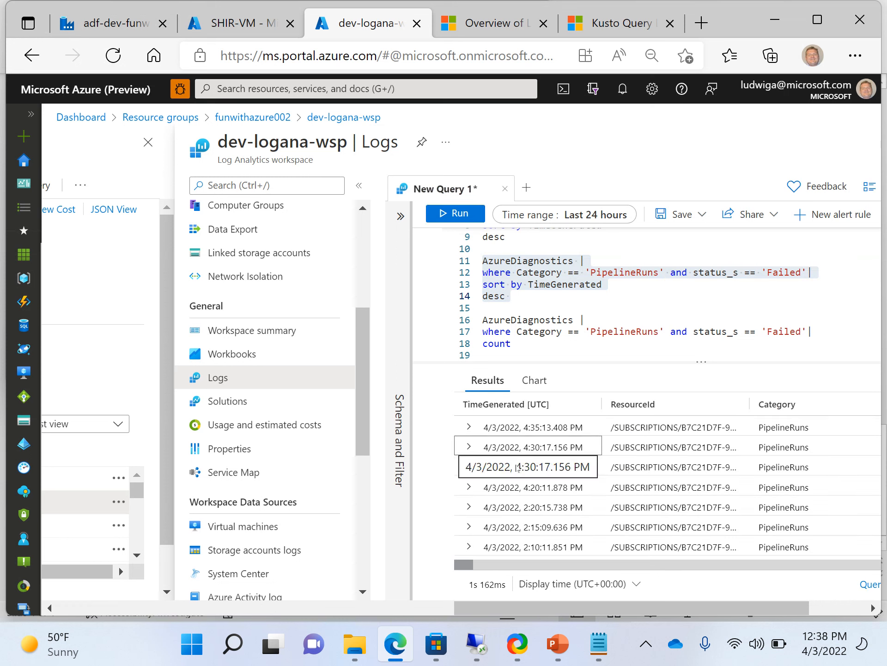
{"action": "key", "text": "Right"}
{"action": "key", "text": "Right"}
{"action": "key", "text": "Right"}
{"action": "key", "text": "Right"}
{"action": "key", "text": "Right"}
{"action": "key", "text": "Right"}
{"action": "key", "text": "Right"}
{"action": "key", "text": "Right"}
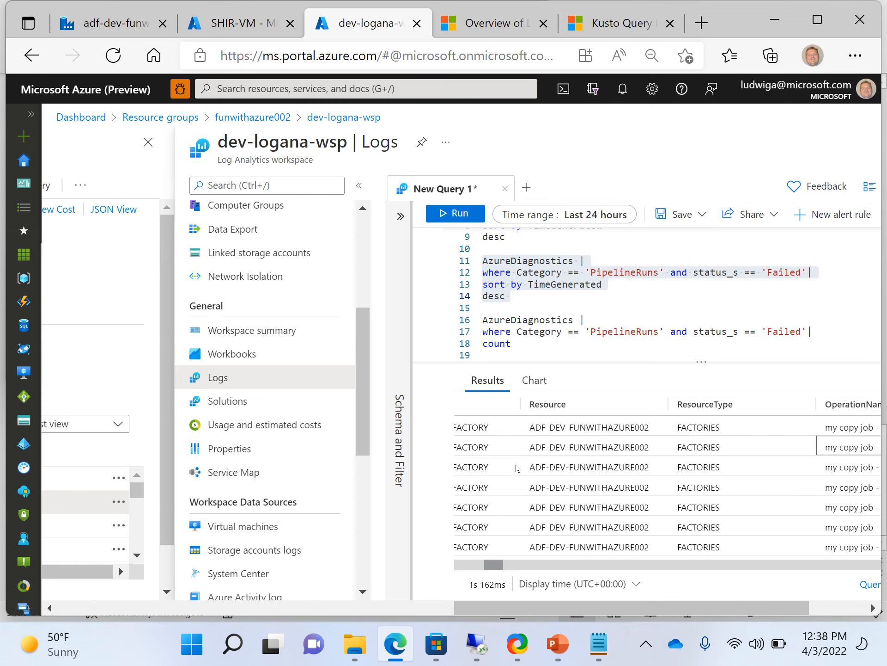
{"action": "key", "text": "Right"}
{"action": "key", "text": "Right"}
{"action": "key", "text": "Right"}
{"action": "key", "text": "Right"}
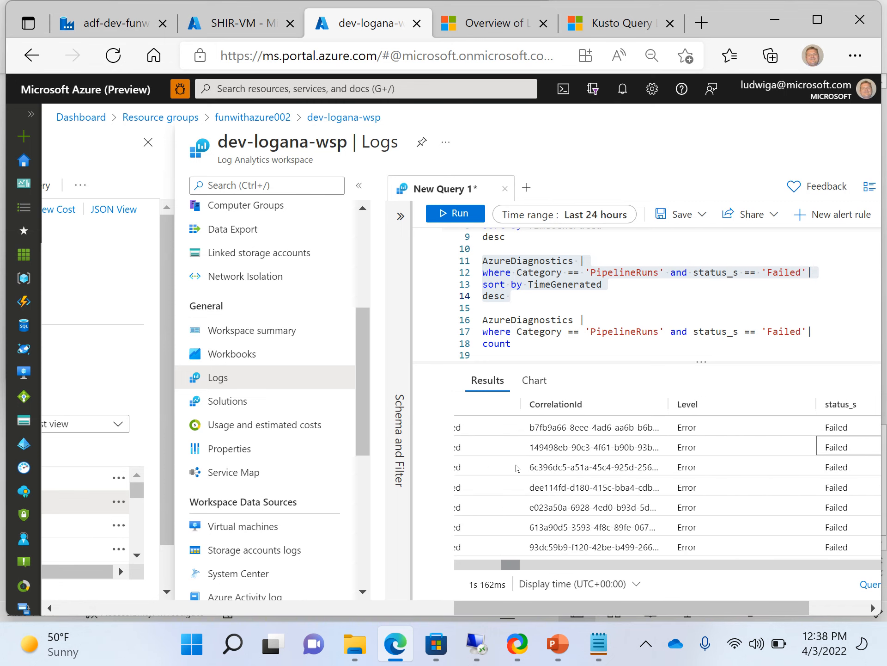
{"action": "key", "text": "Left"}
{"action": "key", "text": "Left"}
{"action": "key", "text": "Left"}
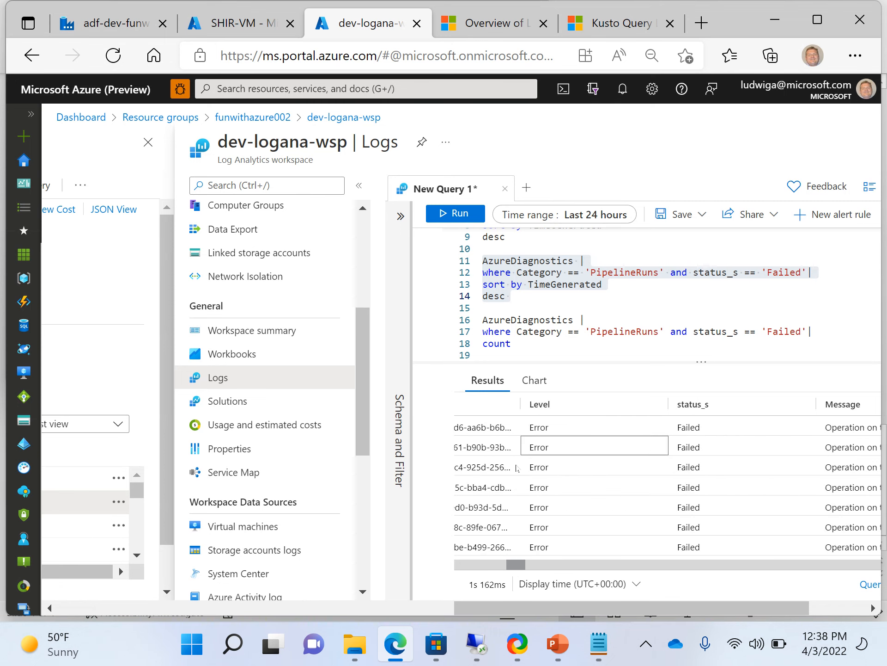
{"action": "key", "text": "Left"}
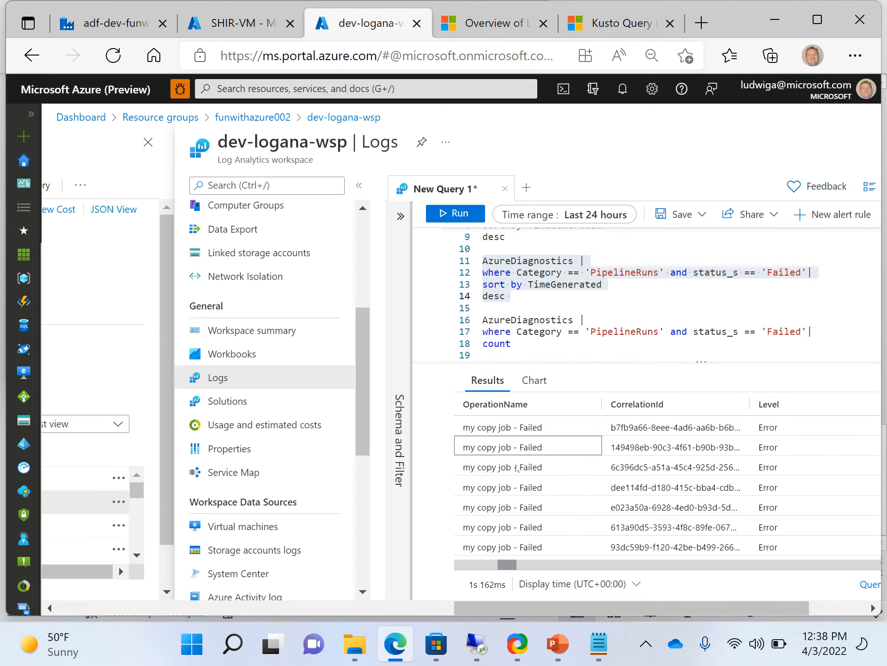
{"action": "key", "text": "Left"}
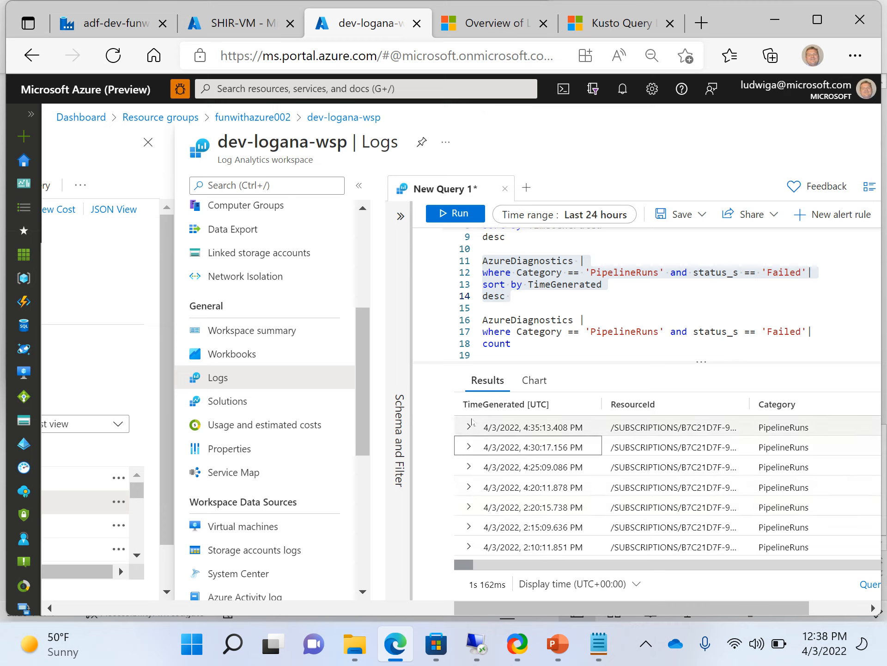
Expand the newest 'my copy job - Failed' record and browse its fields down to CorrelationId.
{"action": "left_click", "coordinate": [468, 432]}
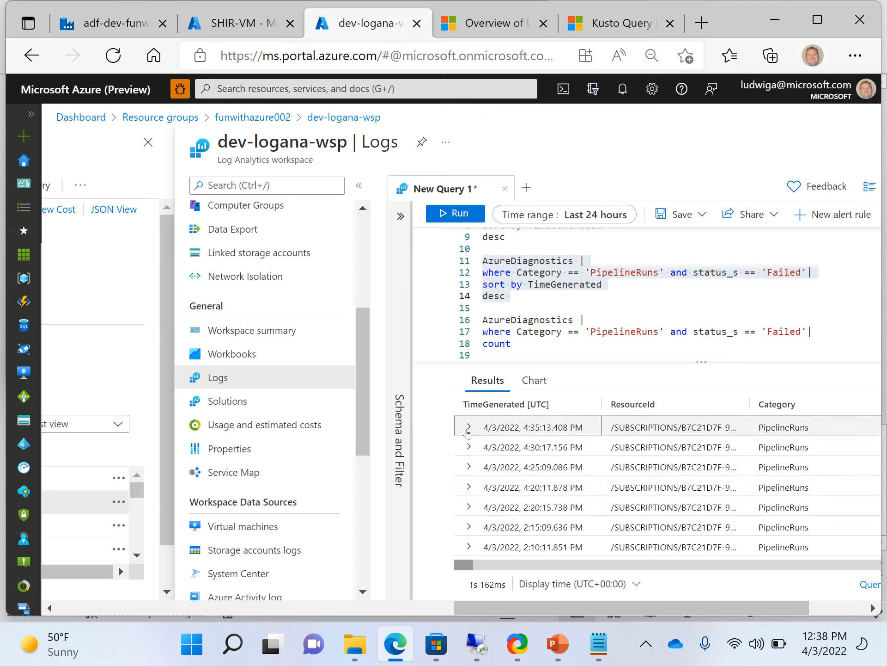
{"action": "left_click", "coordinate": [468, 430]}
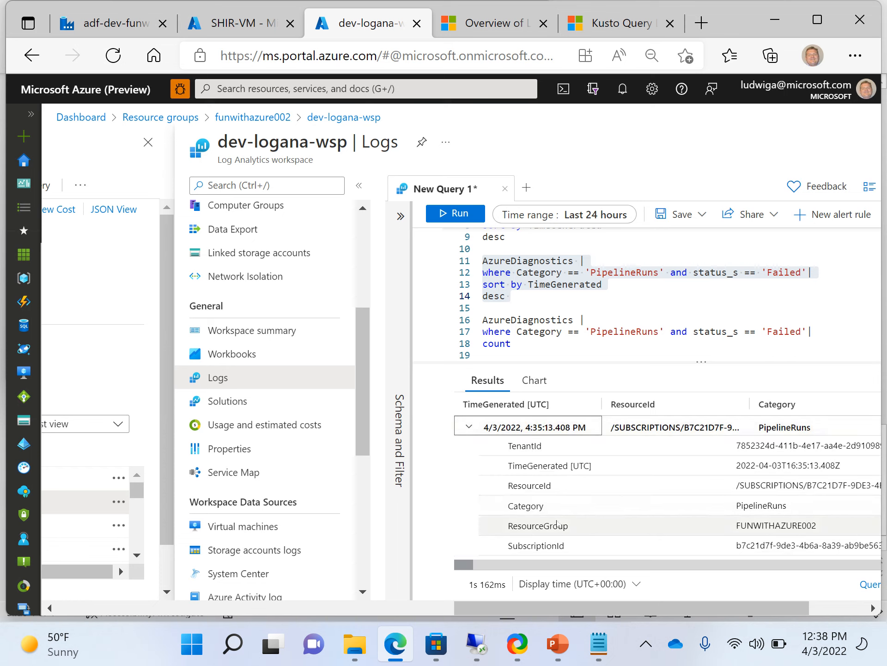
{"action": "key", "text": "Down"}
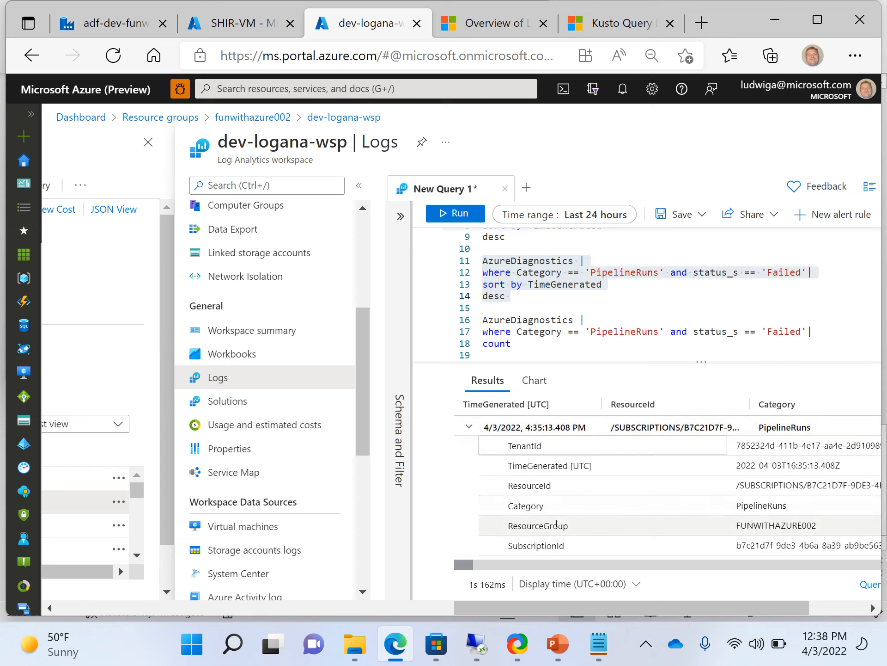
{"action": "key", "text": "Down"}
{"action": "key", "text": "Down"}
{"action": "key", "text": "Down"}
{"action": "key", "text": "Down"}
{"action": "key", "text": "Down"}
{"action": "key", "text": "Down"}
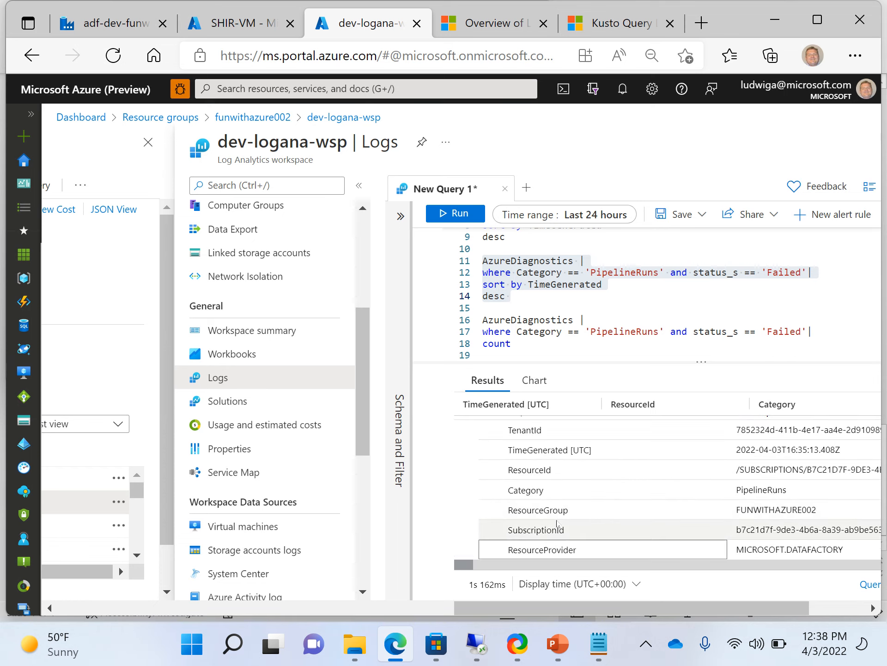
{"action": "key", "text": "Down"}
{"action": "key", "text": "Down"}
{"action": "key", "text": "Down"}
{"action": "key", "text": "Down"}
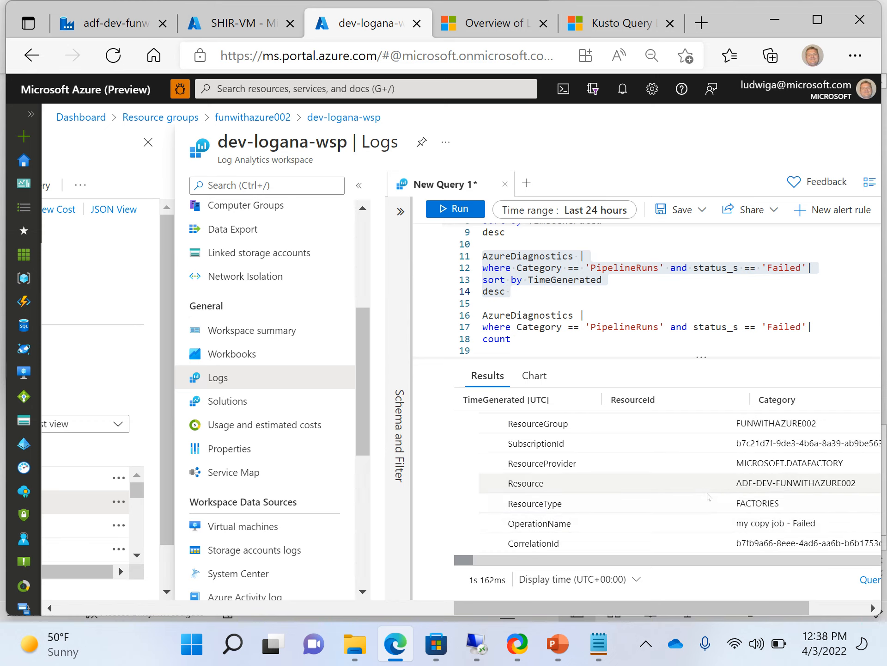
{"action": "scroll", "coordinate": [709, 497], "scroll_direction": "up", "scroll_amount": 1}
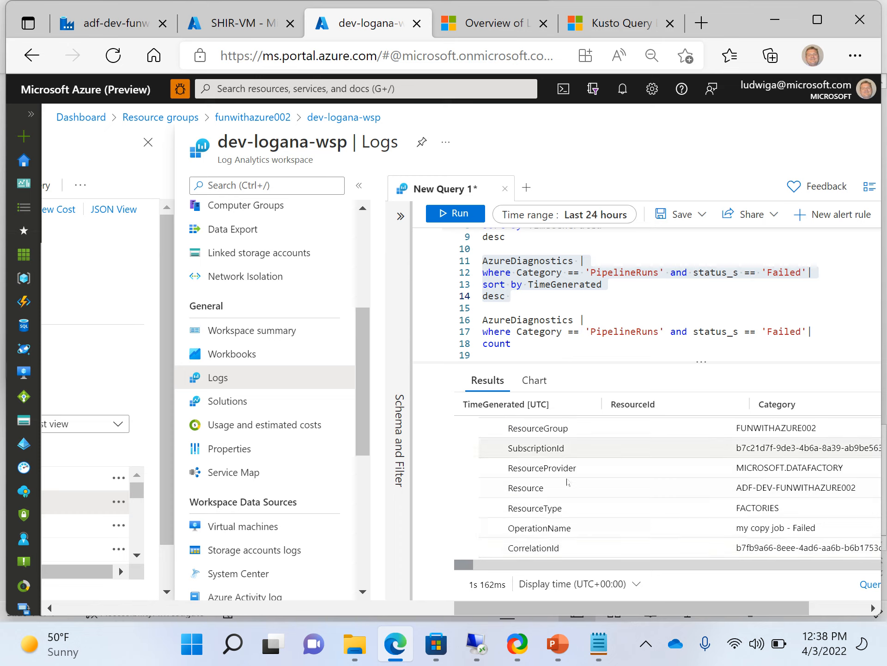
{"action": "left_click", "coordinate": [531, 306]}
{"action": "key", "text": "Down"}
{"action": "key", "text": "Down"}
{"action": "key", "text": "Down"}
{"action": "key", "text": "Down"}
{"action": "key", "text": "Down"}
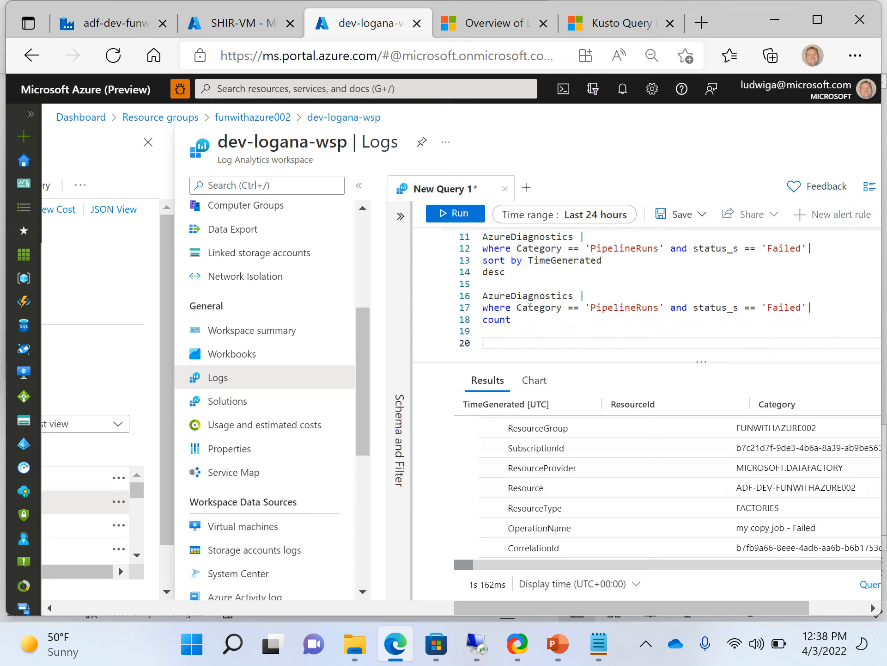
Run the query counting failed pipeline runs, returning 178.
{"action": "left_click", "coordinate": [531, 309]}
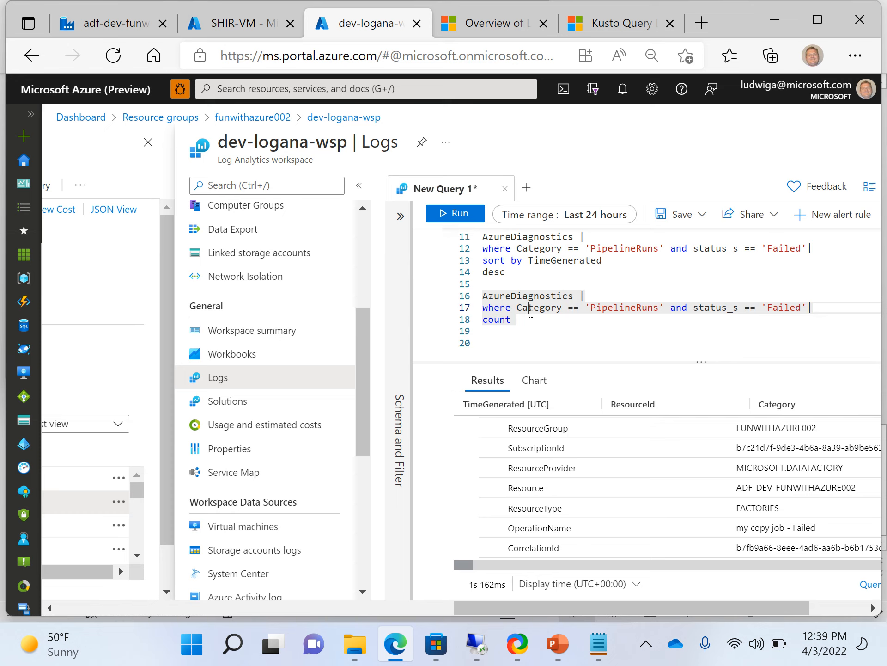
{"action": "left_click", "coordinate": [459, 214]}
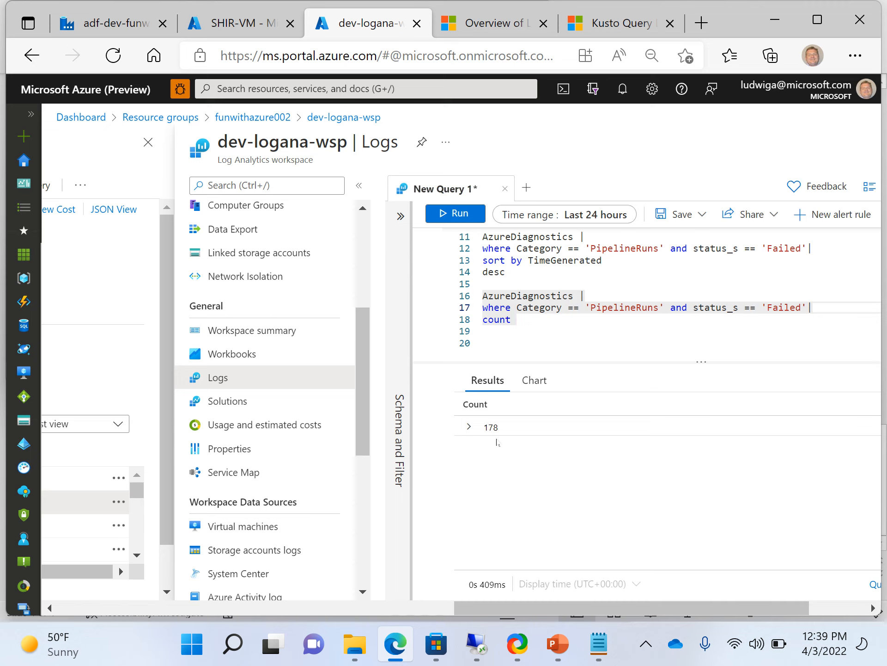
{"action": "left_click", "coordinate": [535, 320]}
Set the time range to Last 30 minutes and rerun the count on lines 15-18, giving 4.
{"action": "left_click", "coordinate": [606, 217]}
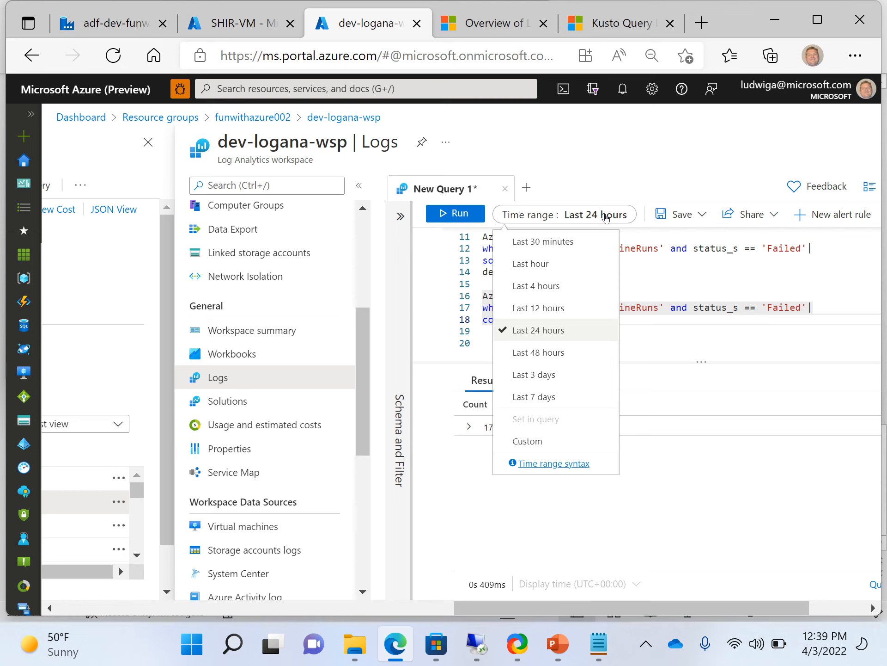
{"action": "left_click", "coordinate": [576, 240]}
{"action": "left_click", "coordinate": [536, 348]}
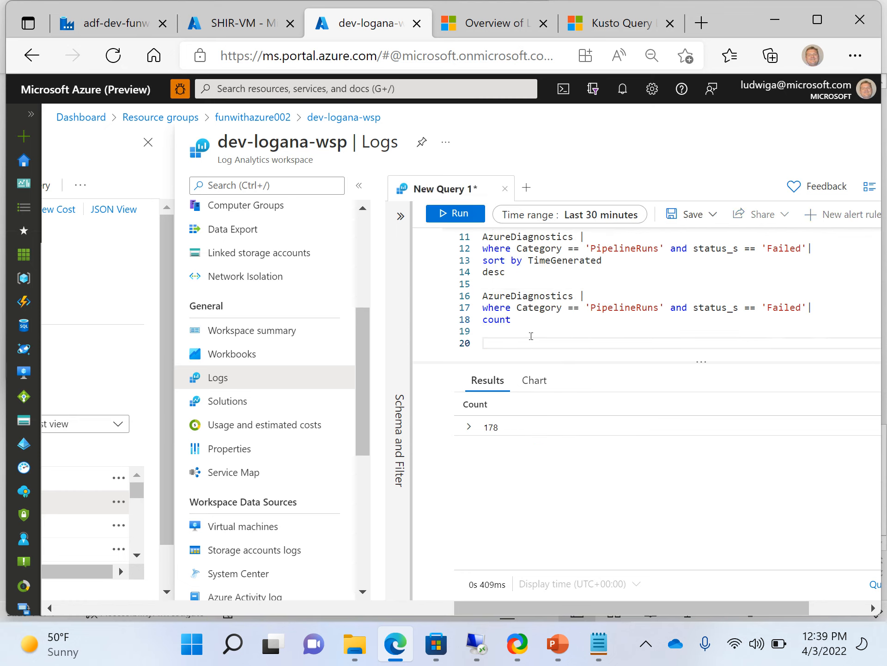
{"action": "left_click_drag", "start_coordinate": [531, 337], "coordinate": [476, 284]}
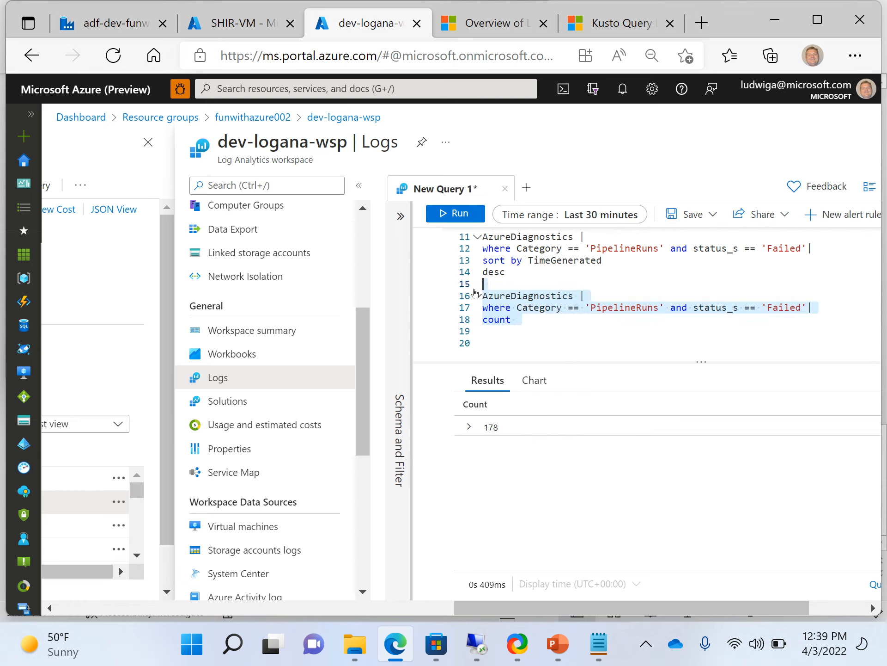
{"action": "left_click", "coordinate": [459, 214]}
{"action": "left_click", "coordinate": [470, 427]}
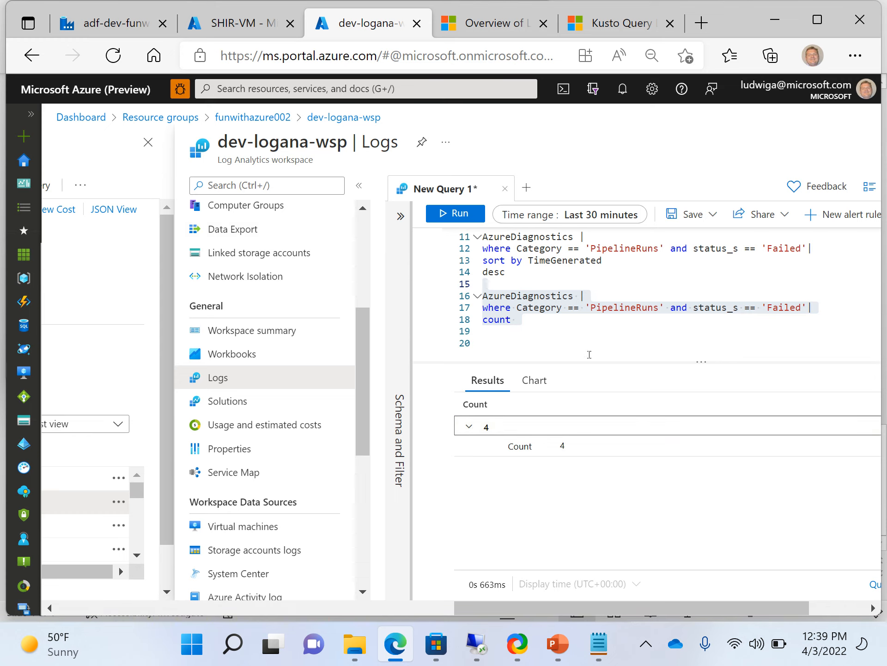
{"action": "left_click", "coordinate": [525, 344]}
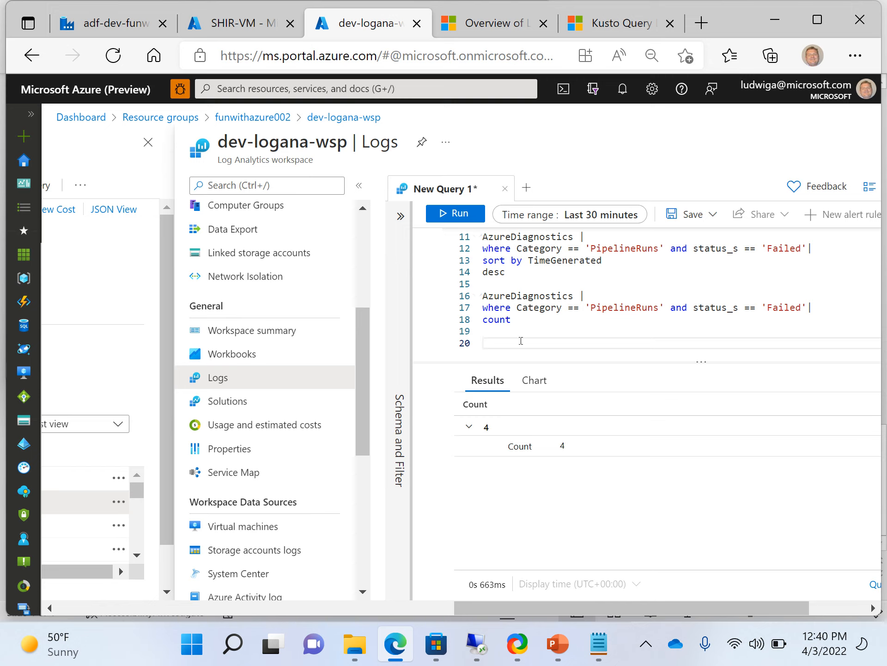
Select and run the plain AzureDiagnostics query on line 1.
{"action": "key", "text": "Up"}
{"action": "key", "text": "Up"}
{"action": "key", "text": "Up"}
{"action": "key", "text": "Up"}
{"action": "key", "text": "Up"}
{"action": "key", "text": "Up"}
{"action": "key", "text": "Up"}
{"action": "key", "text": "Up"}
{"action": "key", "text": "Up"}
{"action": "key", "text": "Up"}
{"action": "key", "text": "Up"}
{"action": "key", "text": "Up"}
{"action": "key", "text": "Up"}
{"action": "key", "text": "Up"}
{"action": "key", "text": "Up"}
{"action": "key", "text": "Up"}
{"action": "key", "text": "Up"}
{"action": "key", "text": "Up"}
{"action": "key", "text": "Up"}
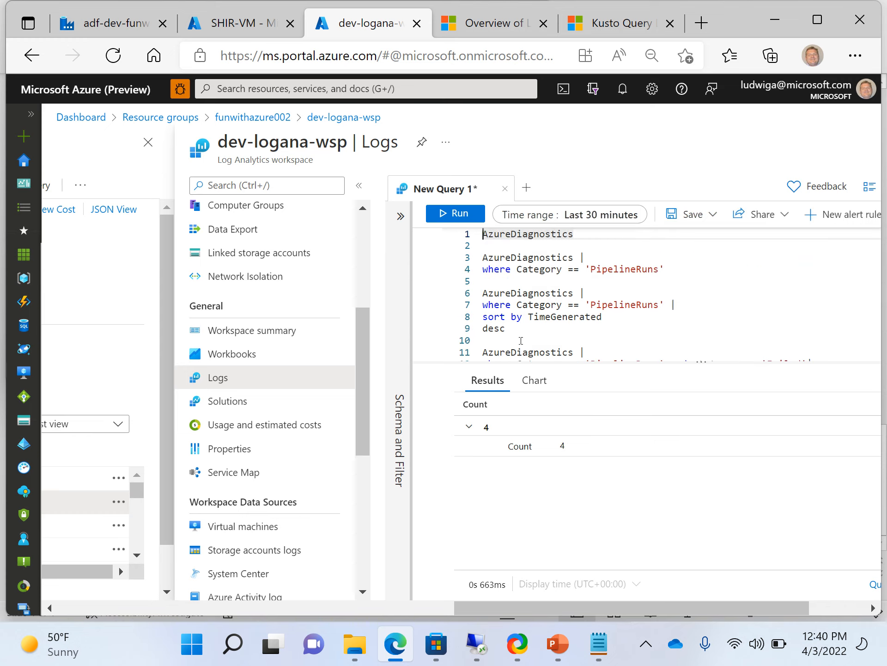
{"action": "key", "text": "shift+End"}
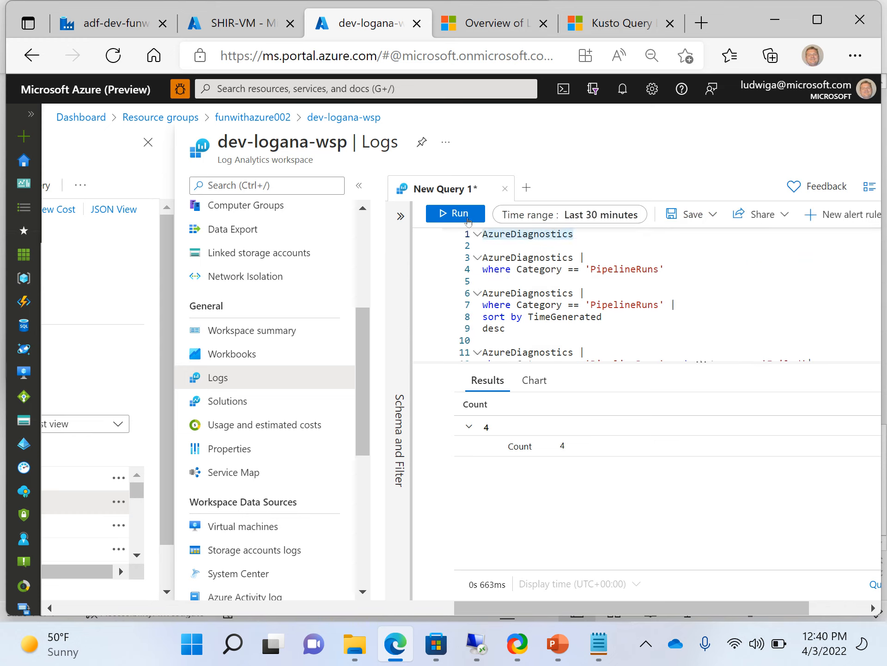
{"action": "left_click", "coordinate": [468, 216]}
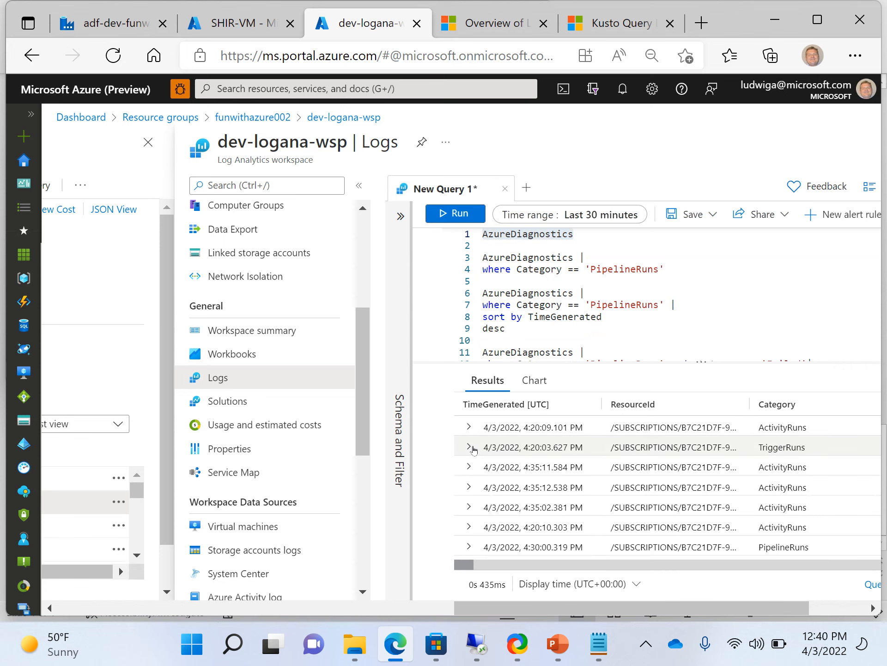
Step through result columns OperationName, CorrelationId, status_s, Message, failureType_s and runId_g.
{"action": "left_click", "coordinate": [649, 473]}
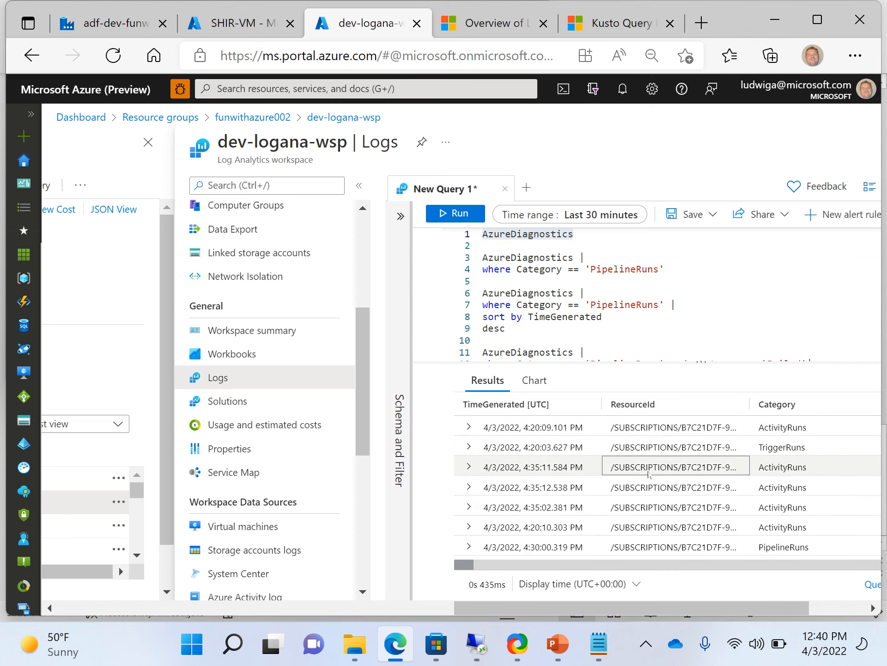
{"action": "key", "text": "Right"}
{"action": "key", "text": "Right"}
{"action": "key", "text": "Right"}
{"action": "key", "text": "Right"}
{"action": "key", "text": "Right"}
{"action": "key", "text": "Right"}
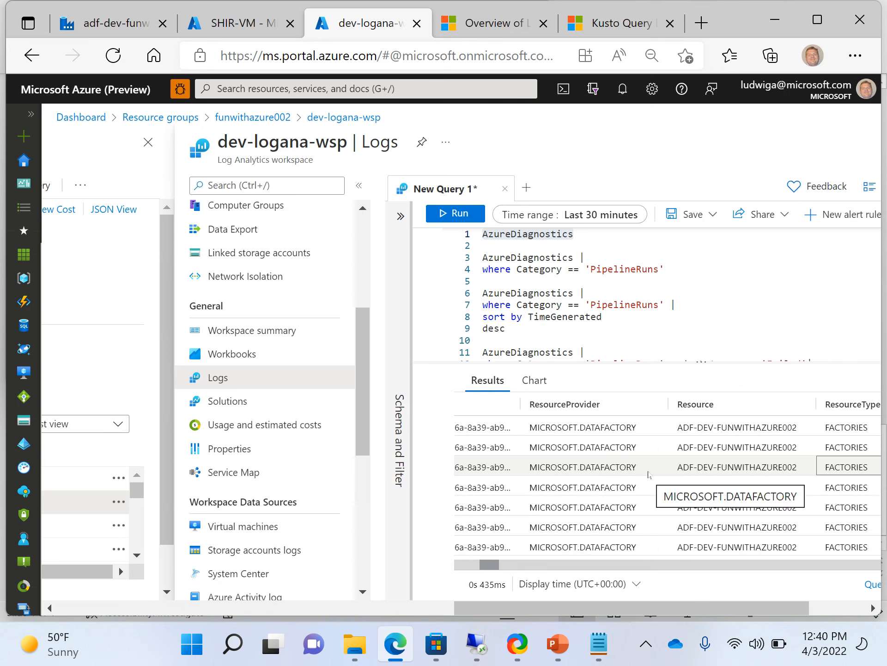
{"action": "key", "text": "Right"}
{"action": "key", "text": "Right"}
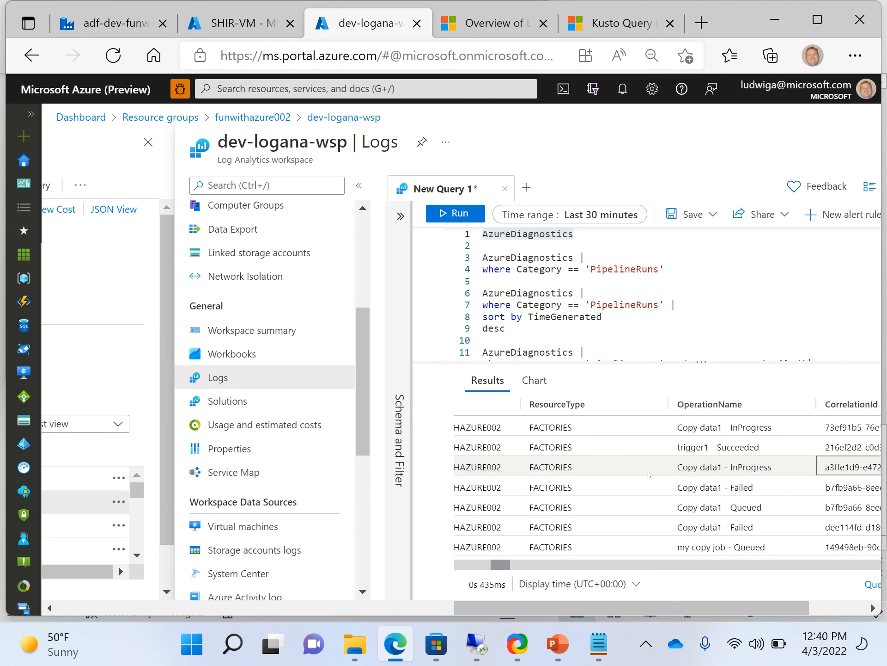
{"action": "key", "text": "Right"}
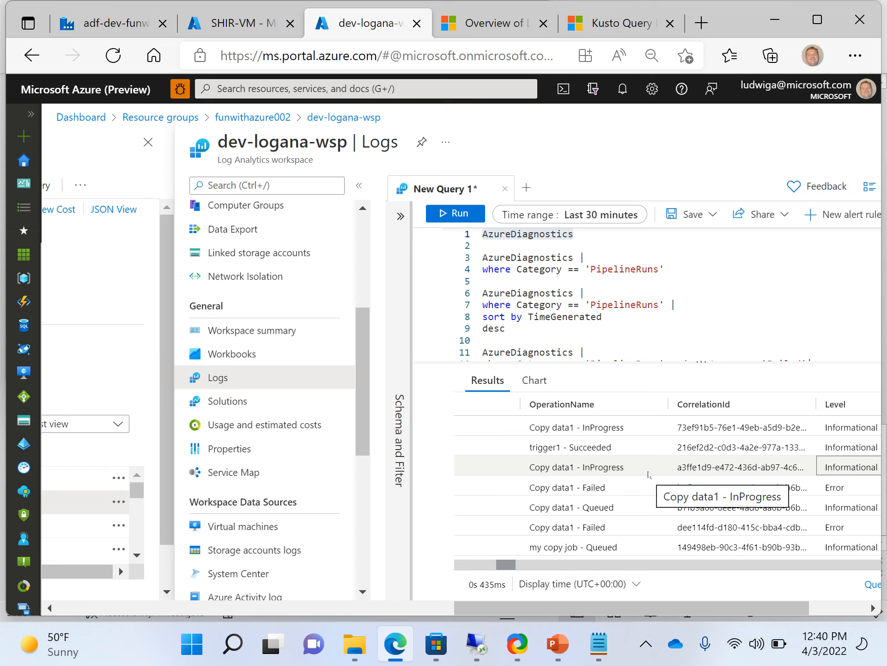
{"action": "key", "text": "Right"}
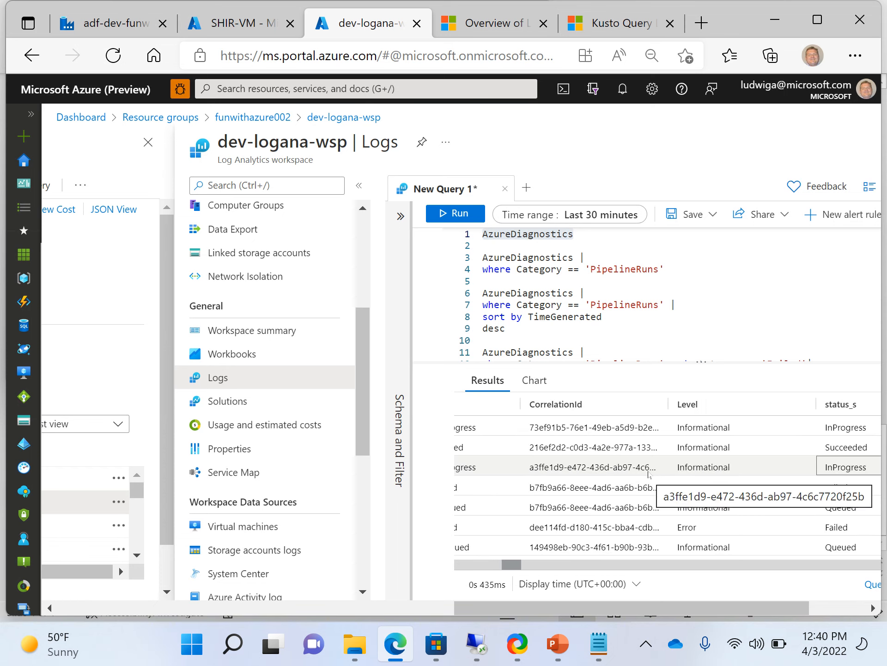
{"action": "key", "text": "Right"}
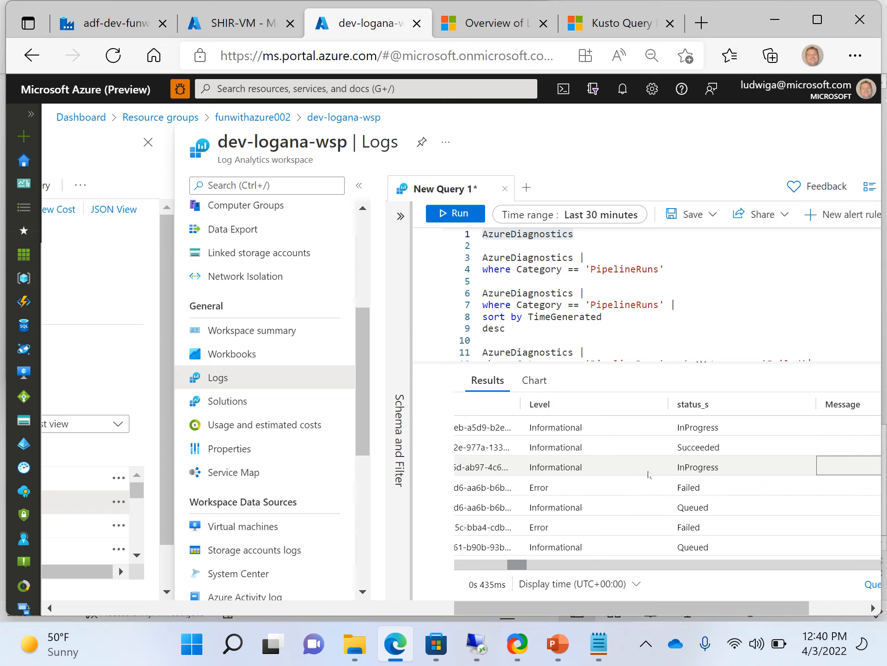
{"action": "key", "text": "Right"}
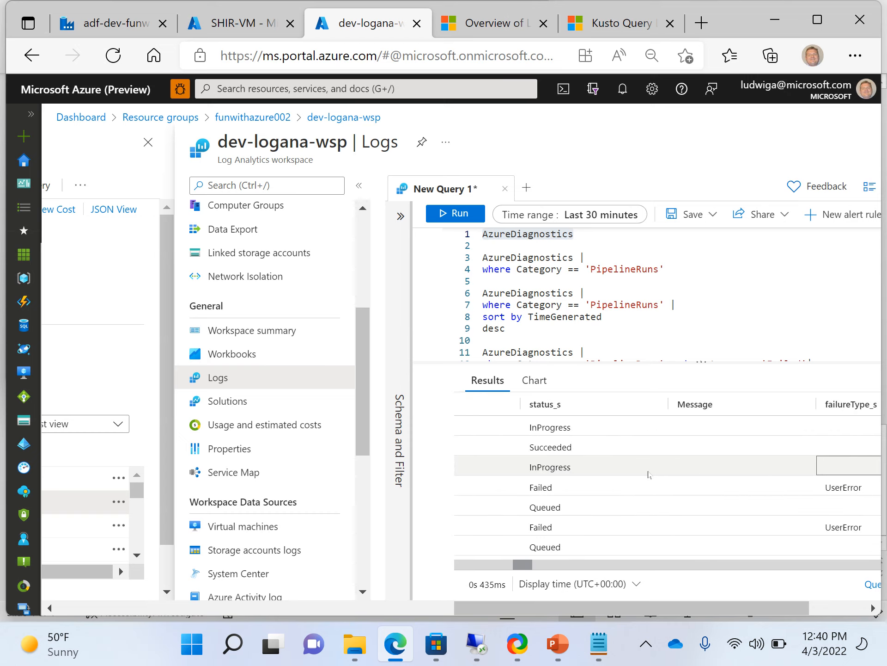
{"action": "key", "text": "Right"}
{"action": "key", "text": "Right"}
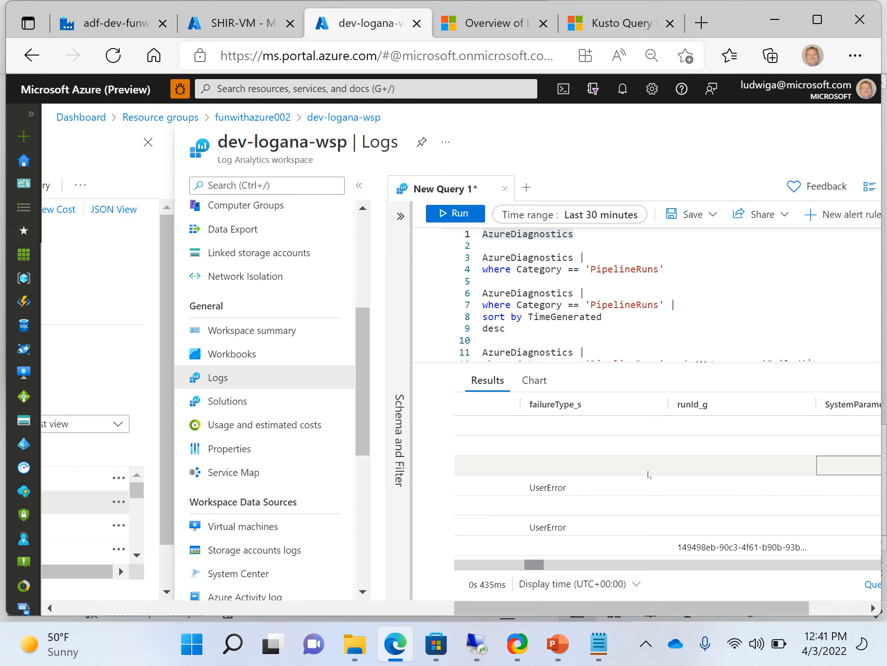
Scroll the result grid right through the remaining columns to the Output billing fields.
{"action": "scroll", "coordinate": [649, 475], "scroll_direction": "right", "scroll_amount": 1}
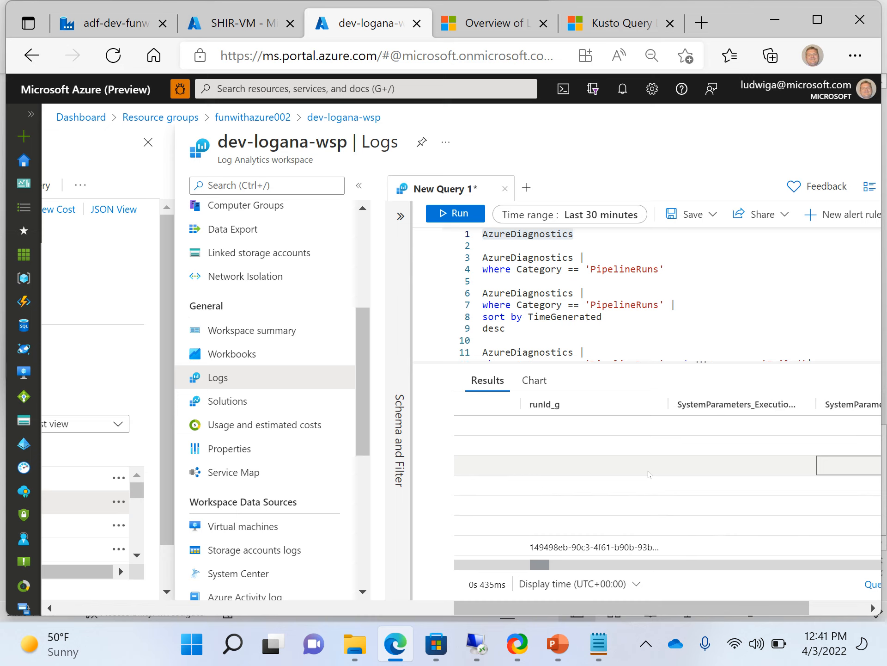
{"action": "scroll", "coordinate": [649, 475], "scroll_direction": "right", "scroll_amount": 1}
{"action": "scroll", "coordinate": [649, 475], "scroll_direction": "right", "scroll_amount": 1}
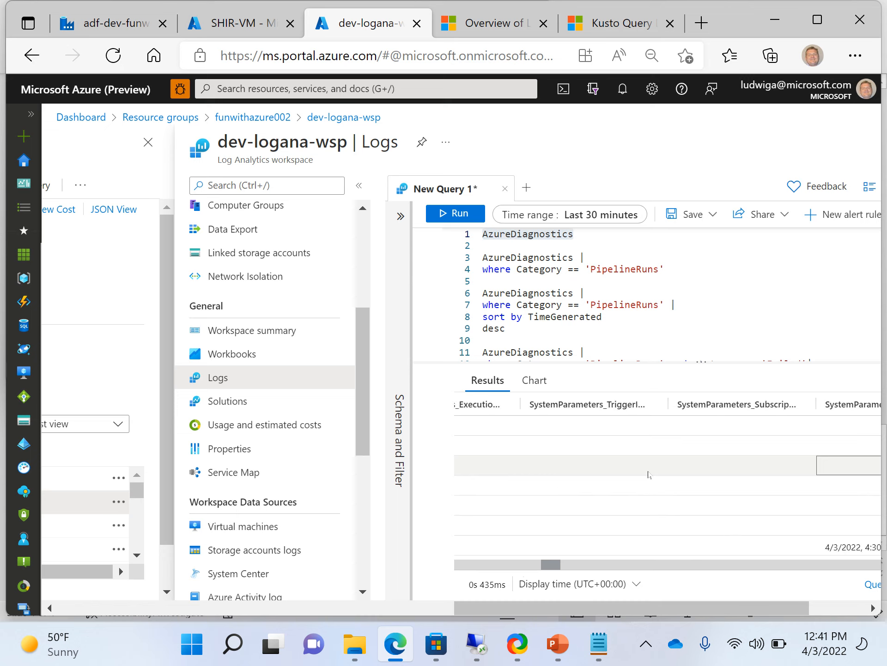
{"action": "scroll", "coordinate": [648, 475], "scroll_direction": "right", "scroll_amount": 1}
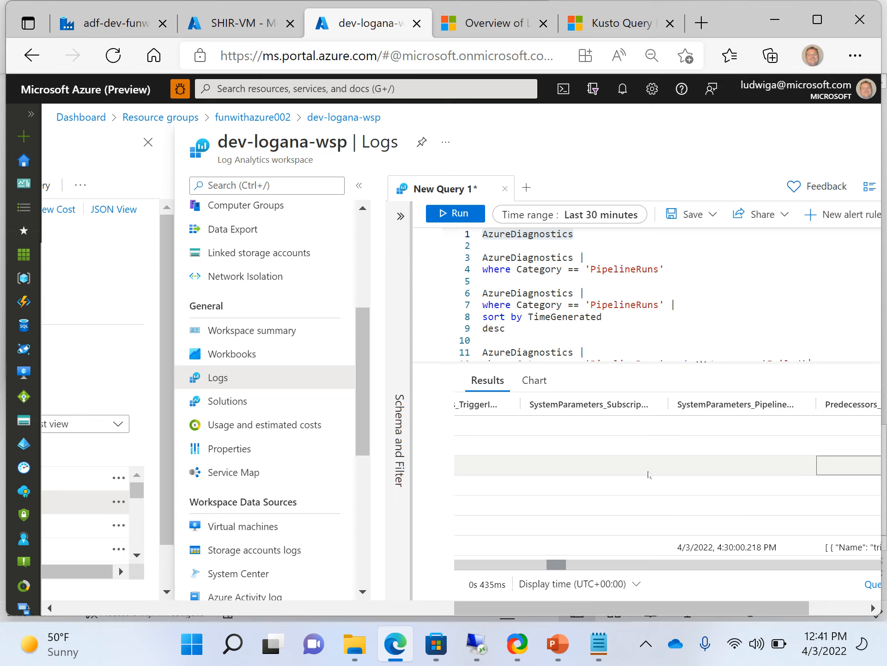
{"action": "scroll", "coordinate": [649, 475], "scroll_direction": "right", "scroll_amount": 1}
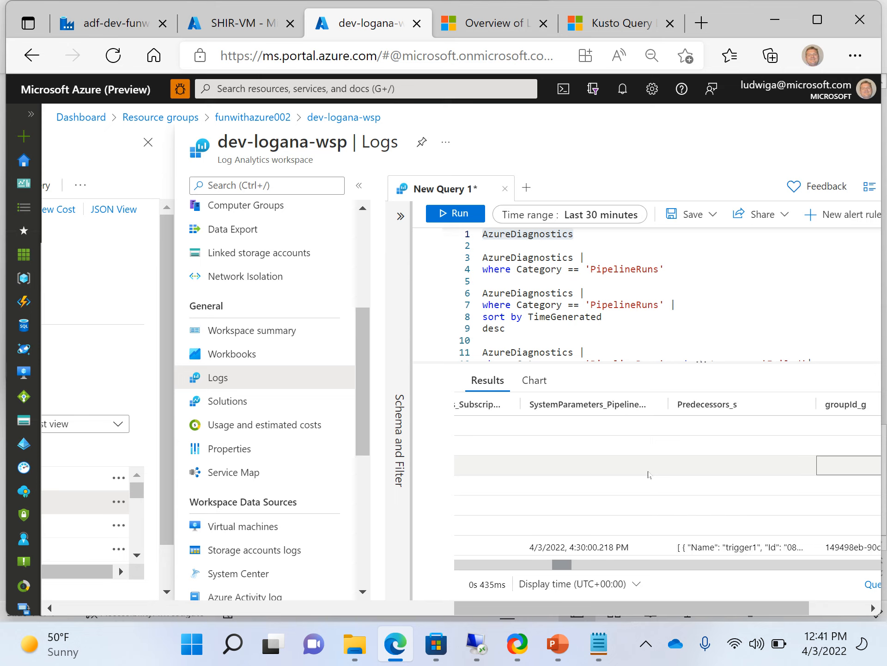
{"action": "scroll", "coordinate": [649, 475], "scroll_direction": "right", "scroll_amount": 1}
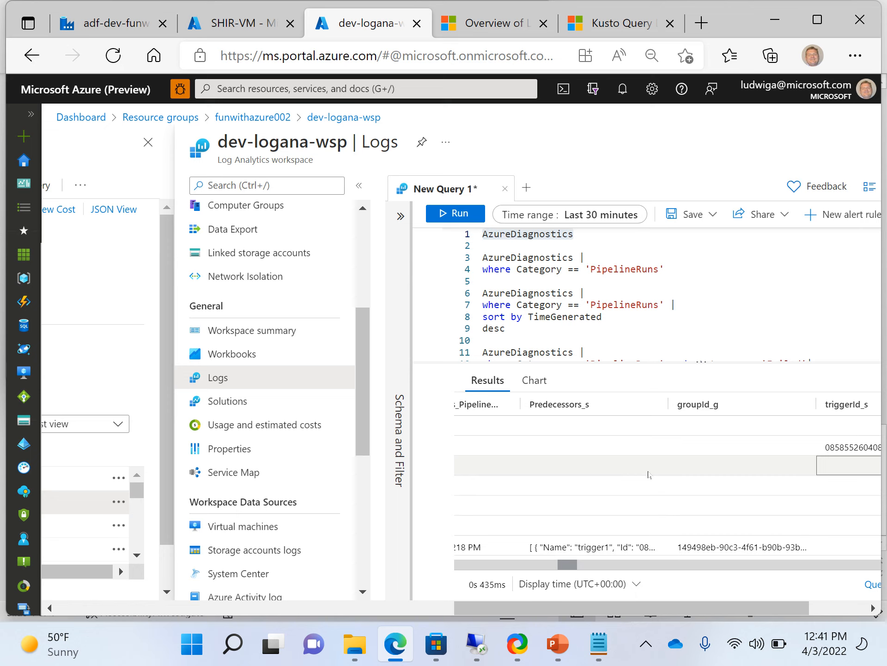
{"action": "scroll", "coordinate": [649, 474], "scroll_direction": "right", "scroll_amount": 1}
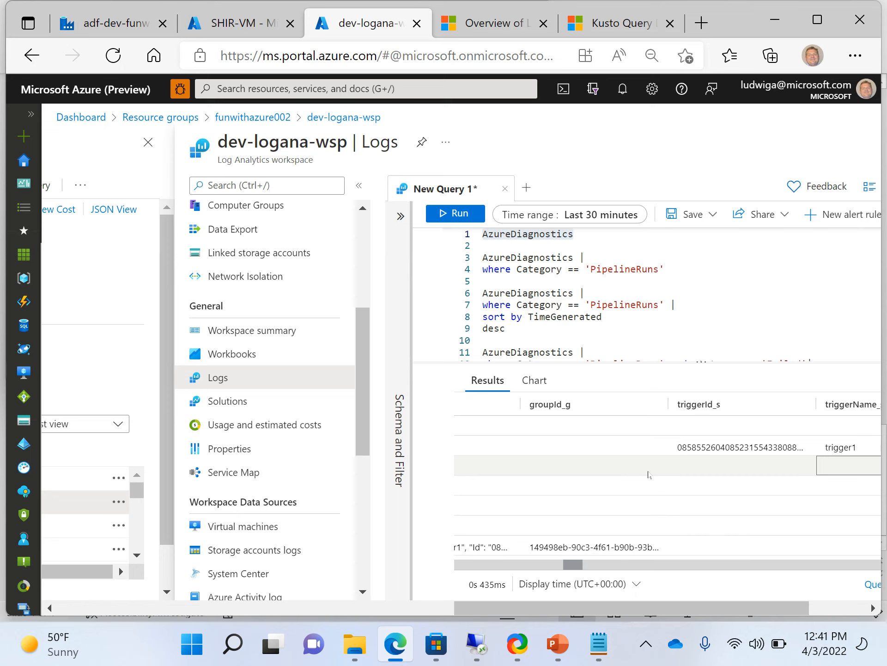
{"action": "scroll", "coordinate": [649, 475], "scroll_direction": "right", "scroll_amount": 1}
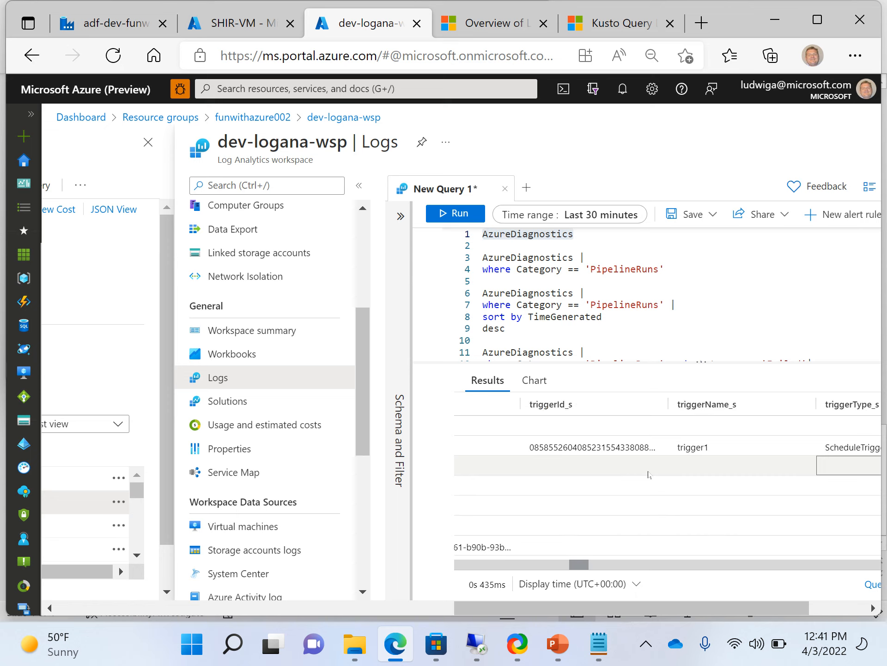
{"action": "scroll", "coordinate": [649, 474], "scroll_direction": "right", "scroll_amount": 1}
{"action": "scroll", "coordinate": [649, 475], "scroll_direction": "right", "scroll_amount": 4}
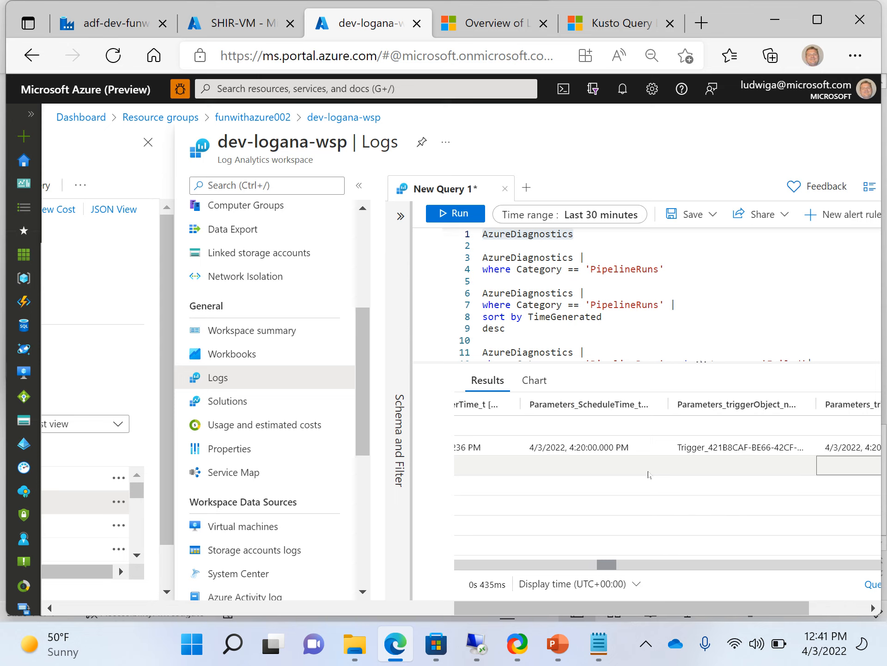
{"action": "scroll", "coordinate": [649, 475], "scroll_direction": "right", "scroll_amount": 4}
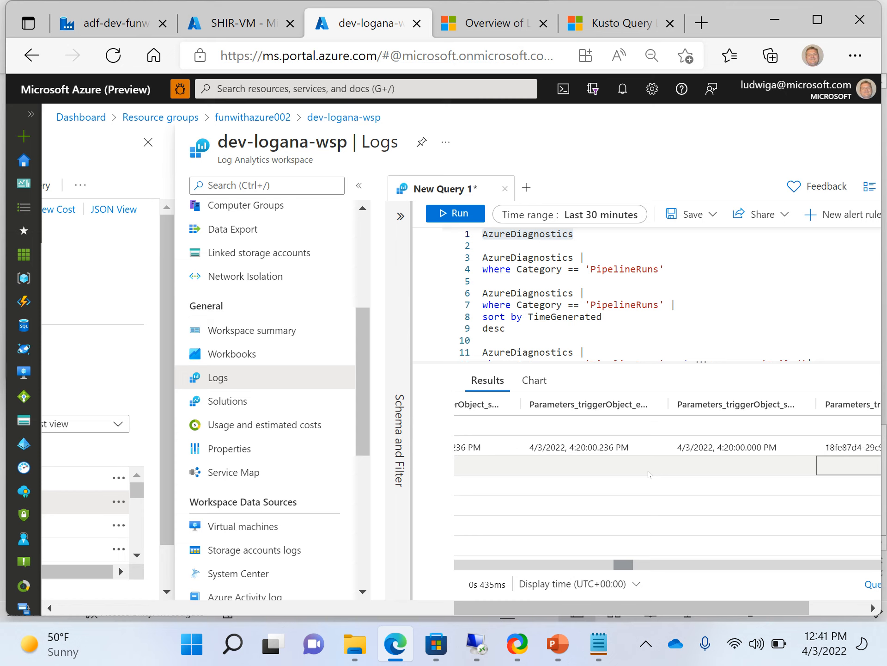
{"action": "scroll", "coordinate": [649, 474], "scroll_direction": "right", "scroll_amount": 3}
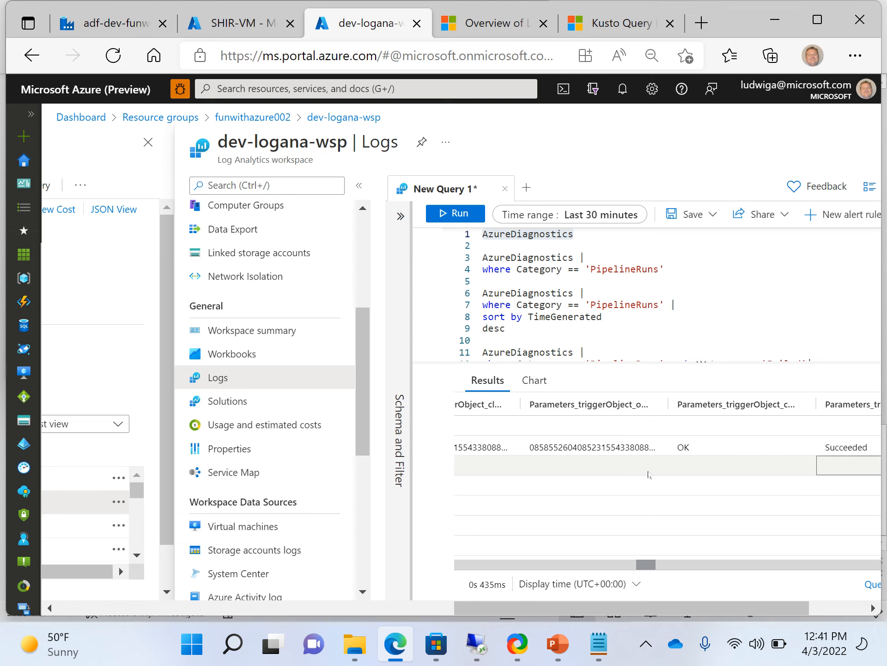
{"action": "scroll", "coordinate": [649, 474], "scroll_direction": "right", "scroll_amount": 3}
{"action": "scroll", "coordinate": [649, 475], "scroll_direction": "right", "scroll_amount": 8}
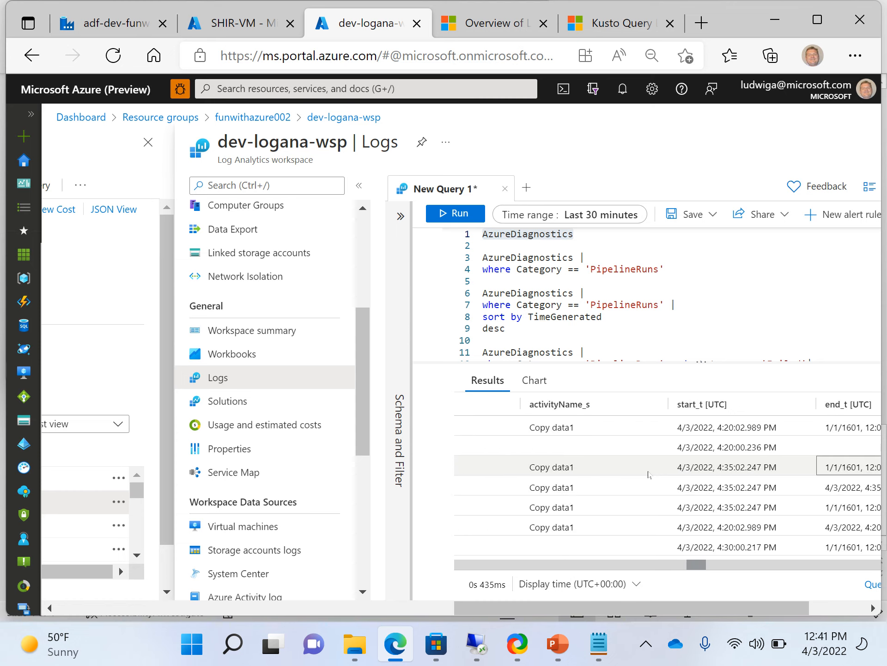
{"action": "scroll", "coordinate": [649, 474], "scroll_direction": "right", "scroll_amount": 8}
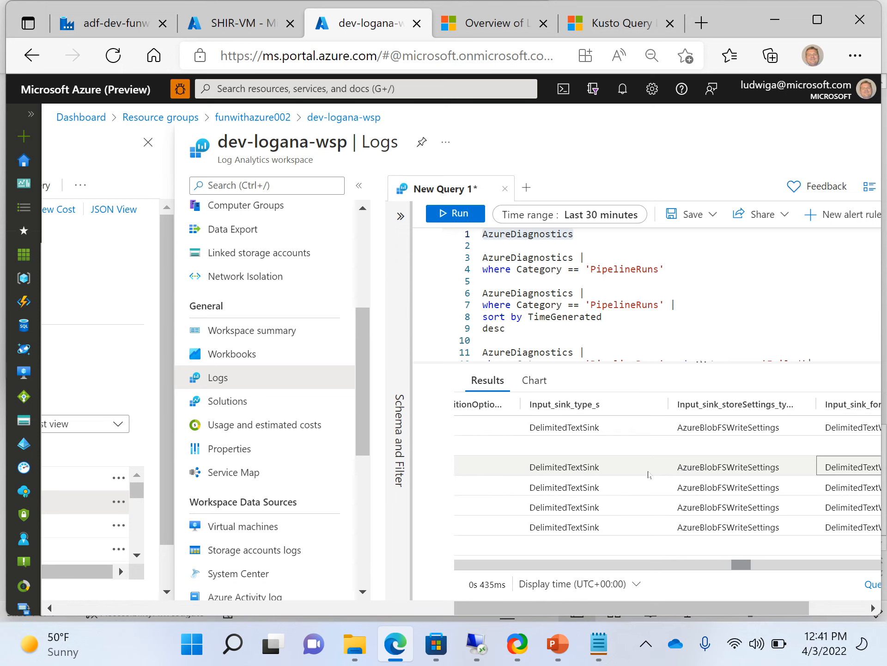
{"action": "scroll", "coordinate": [649, 474], "scroll_direction": "right", "scroll_amount": 1}
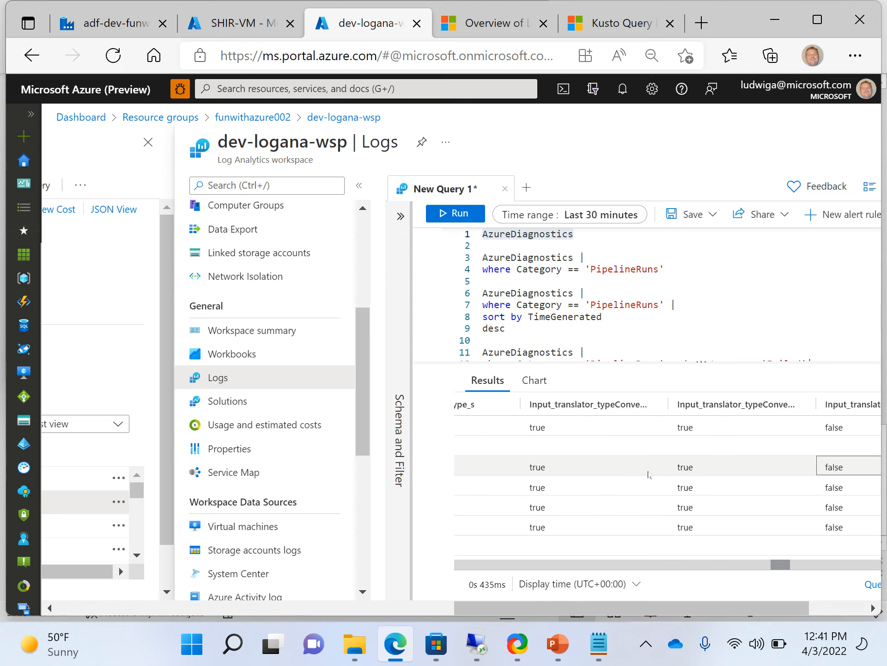
{"action": "scroll", "coordinate": [649, 475], "scroll_direction": "right", "scroll_amount": 4}
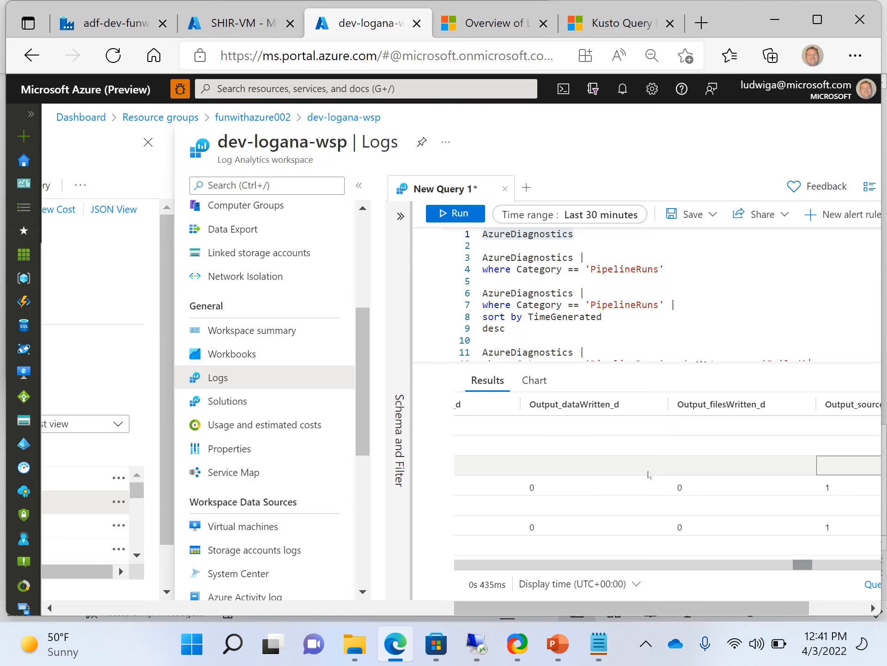
{"action": "scroll", "coordinate": [649, 475], "scroll_direction": "right", "scroll_amount": 2}
{"action": "scroll", "coordinate": [649, 475], "scroll_direction": "right", "scroll_amount": 6}
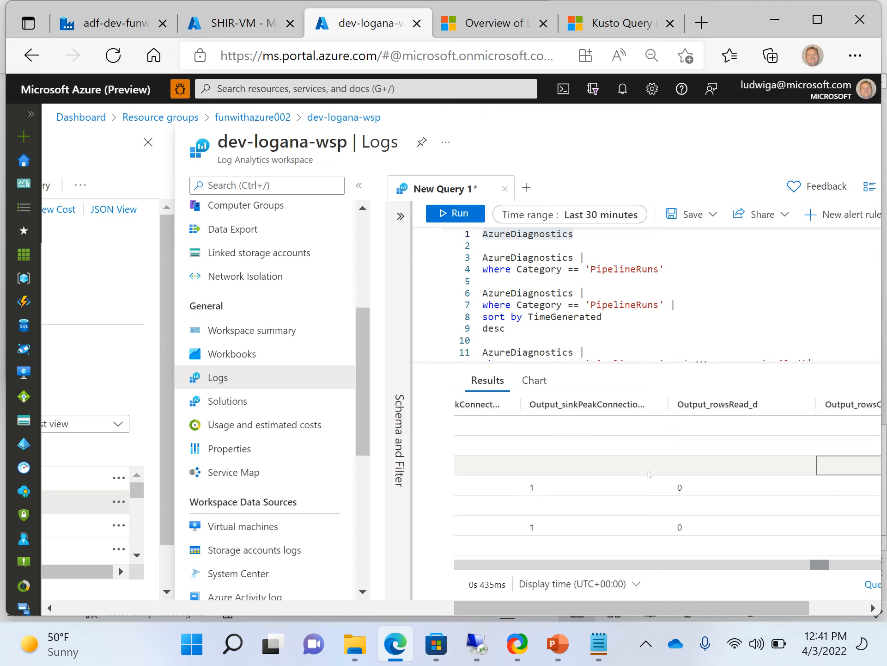
{"action": "scroll", "coordinate": [649, 474], "scroll_direction": "right", "scroll_amount": 1}
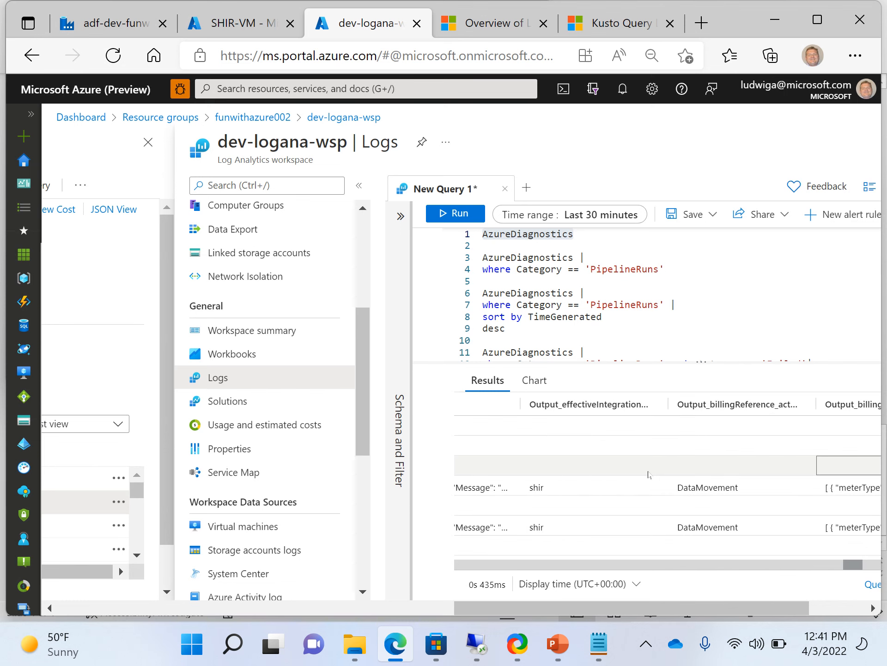
{"action": "left_click", "coordinate": [581, 279]}
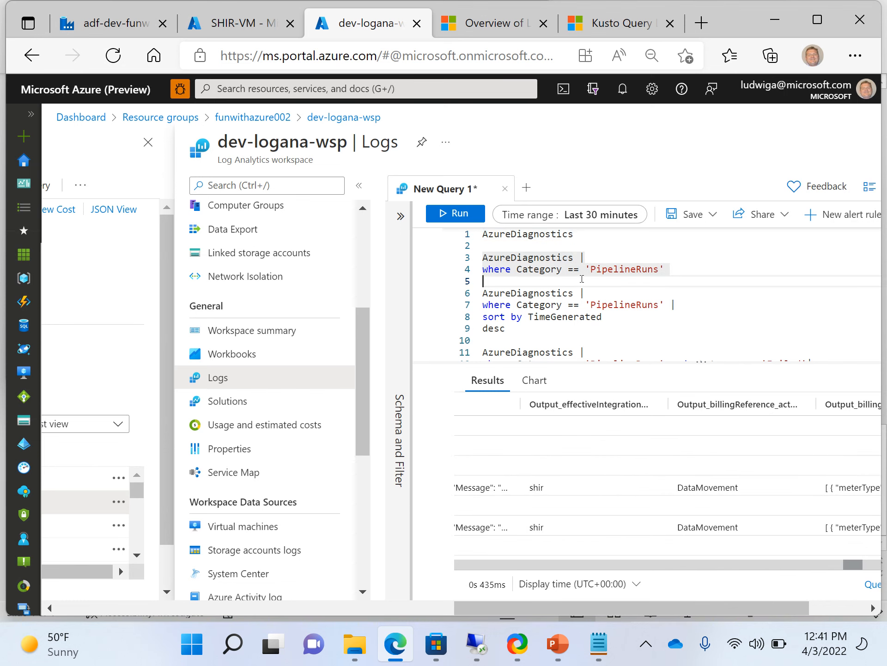
{"action": "left_click", "coordinate": [524, 24]}
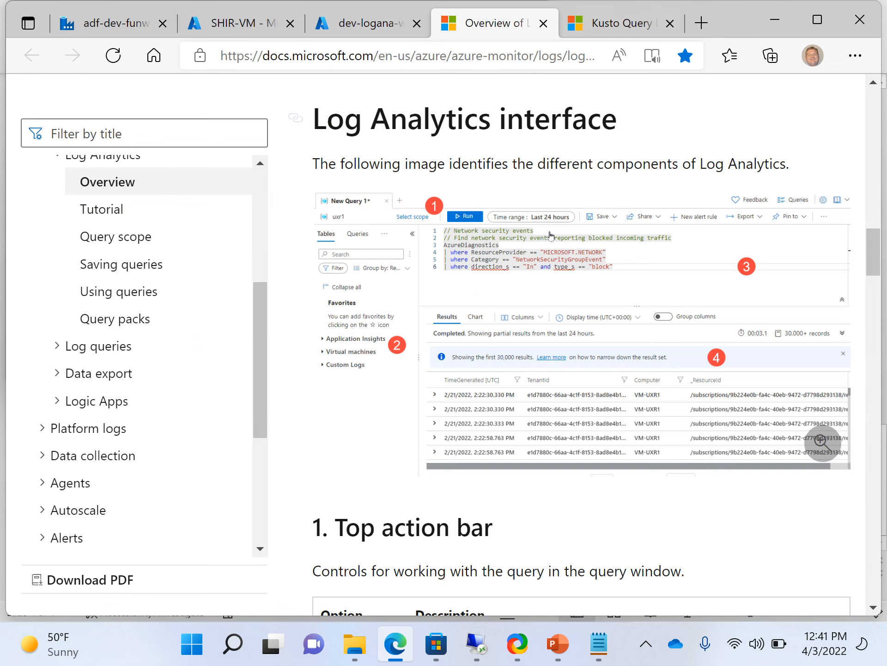
{"action": "left_click", "coordinate": [373, 26]}
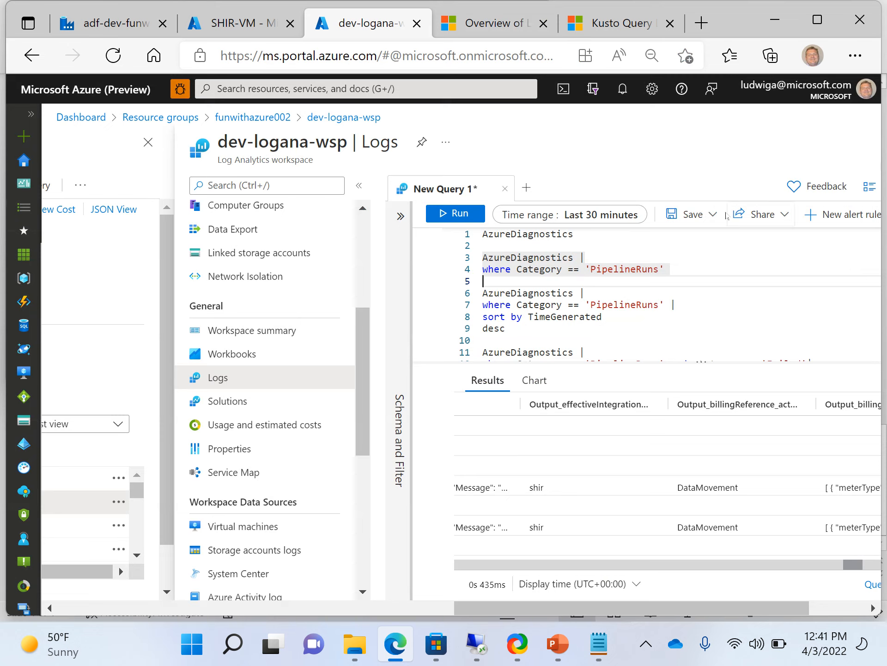
{"action": "left_click", "coordinate": [714, 214]}
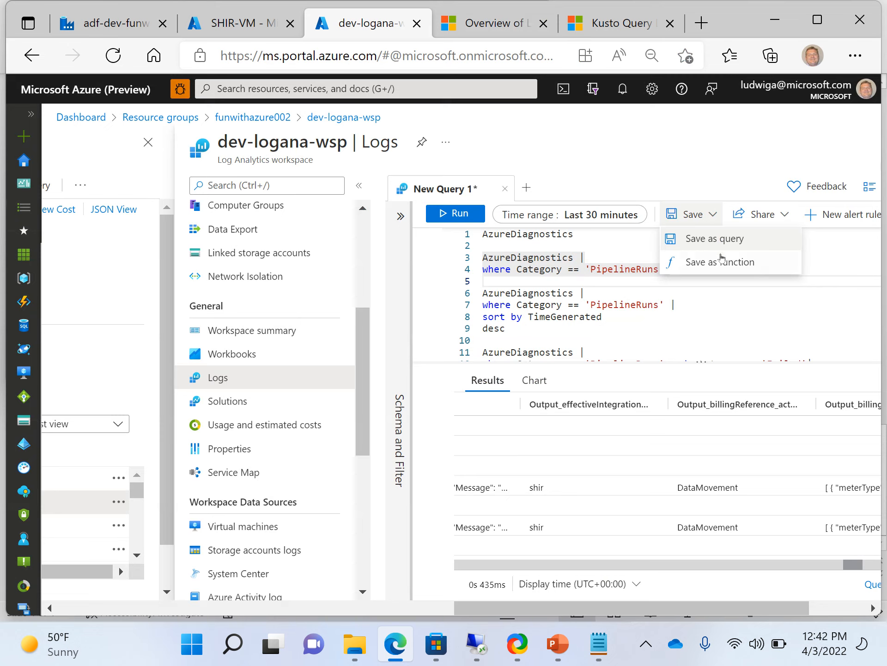
{"action": "left_click", "coordinate": [826, 259]}
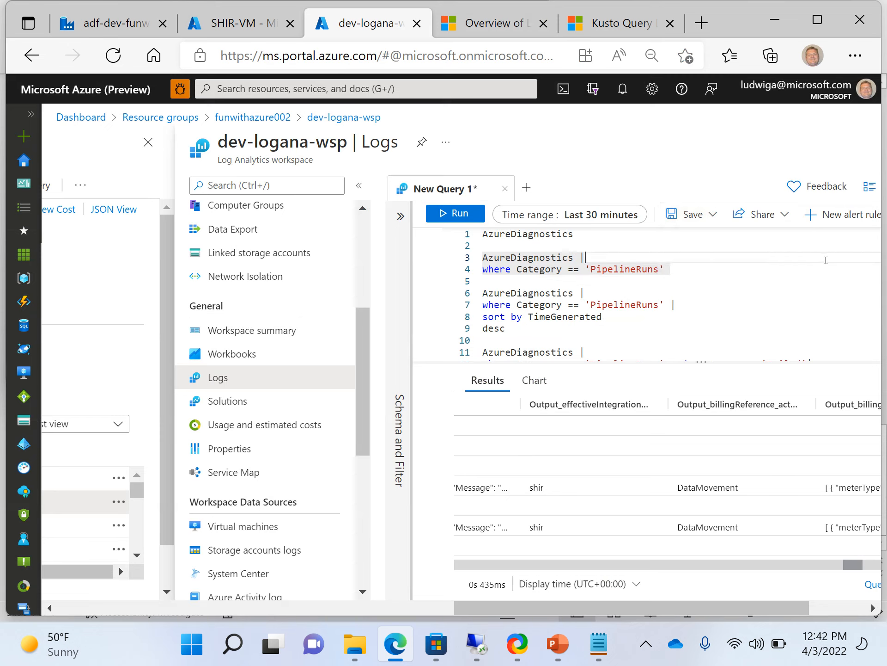
{"action": "scroll", "coordinate": [751, 331], "scroll_direction": "up", "scroll_amount": 1}
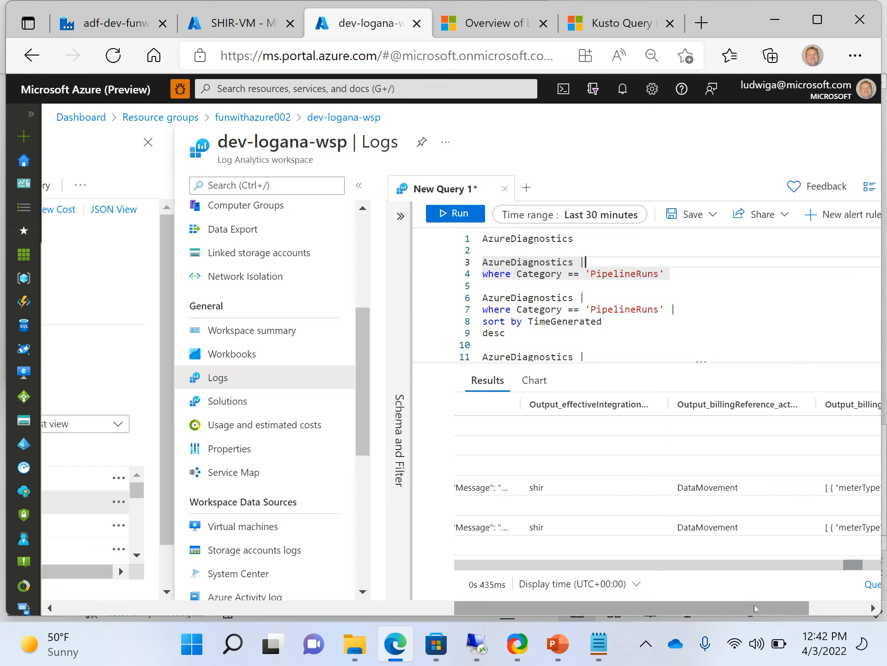
Show the Export menu's CSV, Power BI and Excel options, then switch to the KQL overview.
{"action": "left_click_drag", "start_coordinate": [756, 609], "coordinate": [831, 606]}
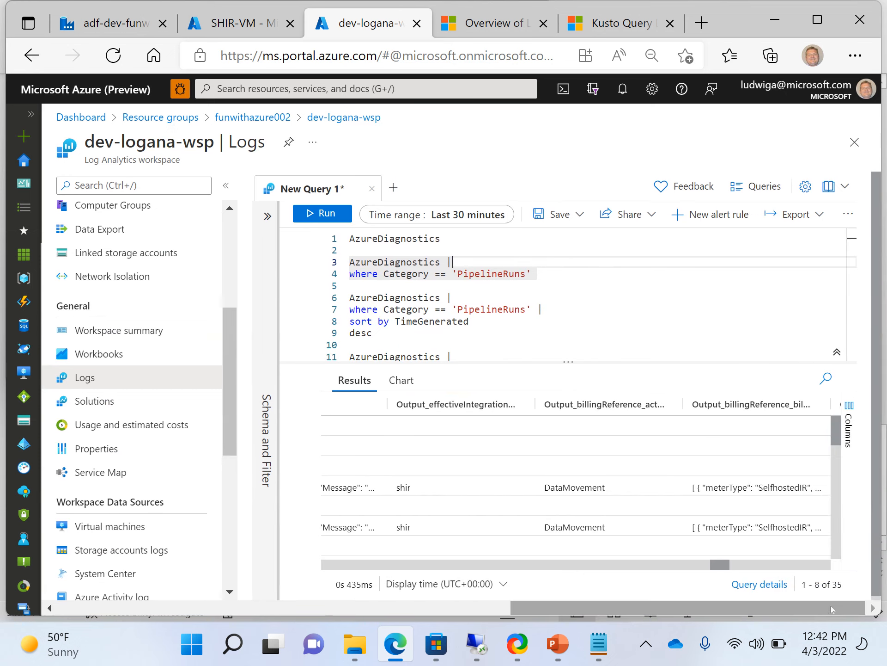
{"action": "left_click", "coordinate": [825, 219]}
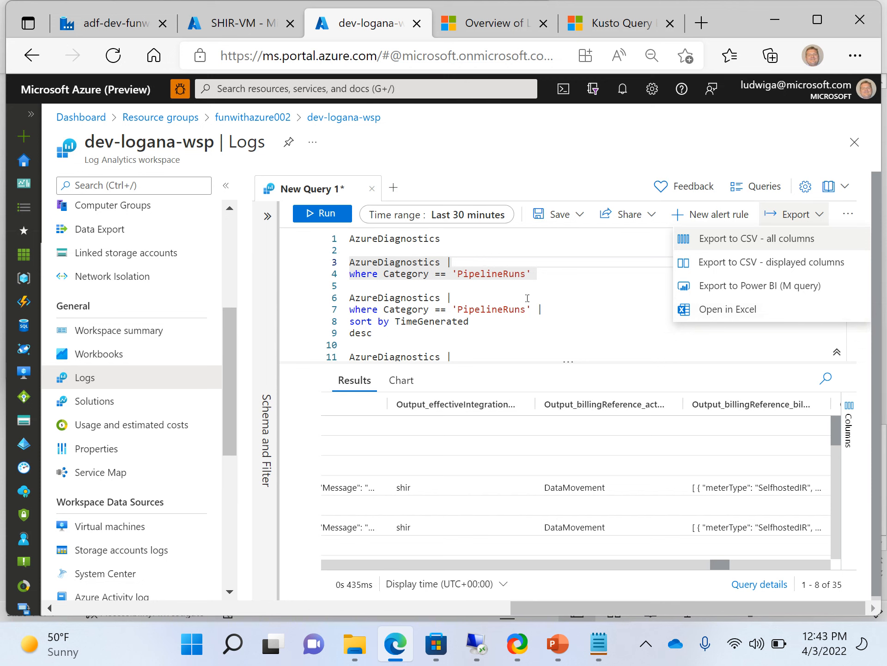
{"action": "left_click", "coordinate": [600, 19]}
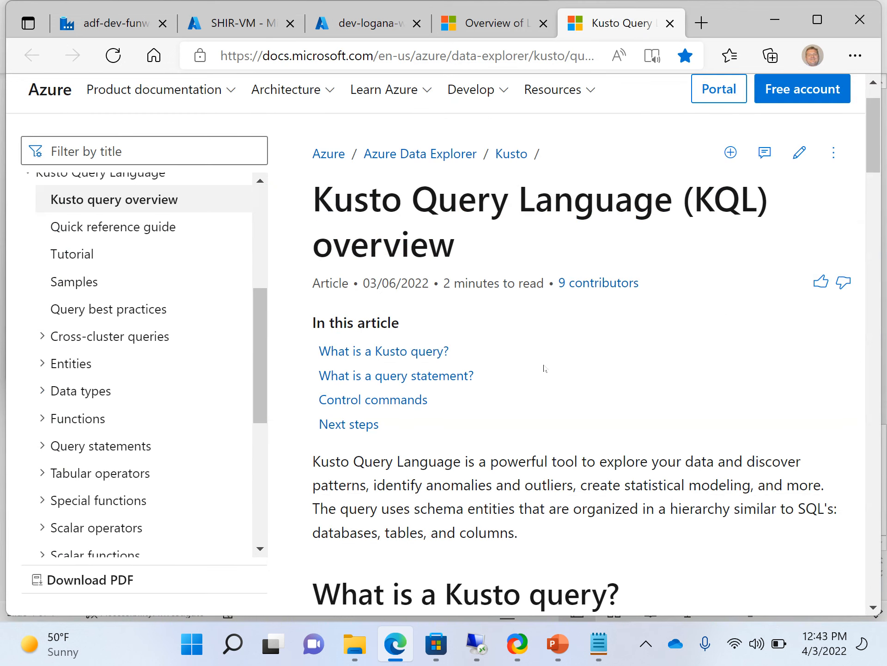
Scroll through the KQL overview article to the StormEvents November 2007 Florida example query.
{"action": "scroll", "coordinate": [544, 369], "scroll_direction": "down", "scroll_amount": 4}
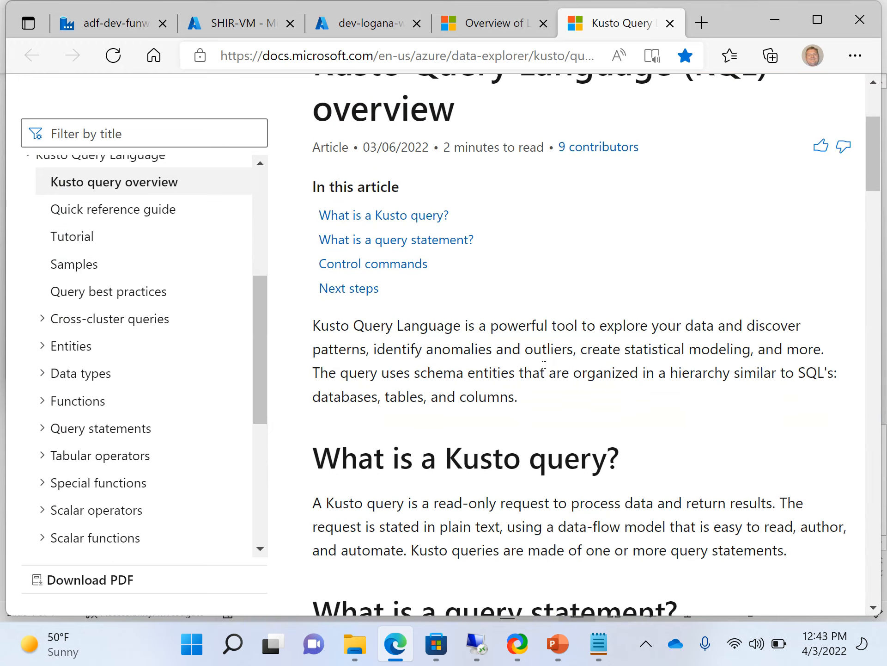
{"action": "scroll", "coordinate": [545, 369], "scroll_direction": "down", "scroll_amount": 3}
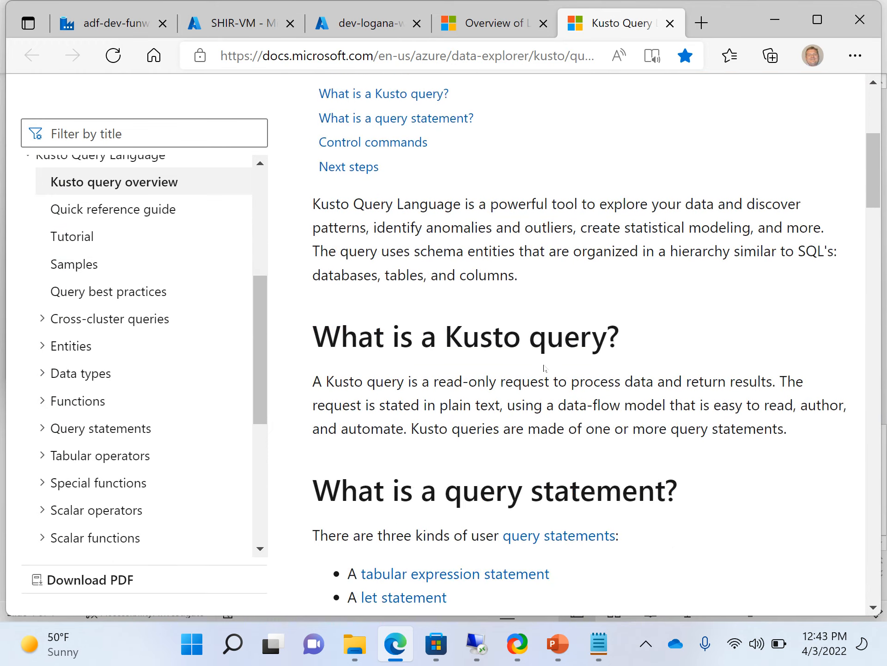
{"action": "scroll", "coordinate": [545, 368], "scroll_direction": "down", "scroll_amount": 15}
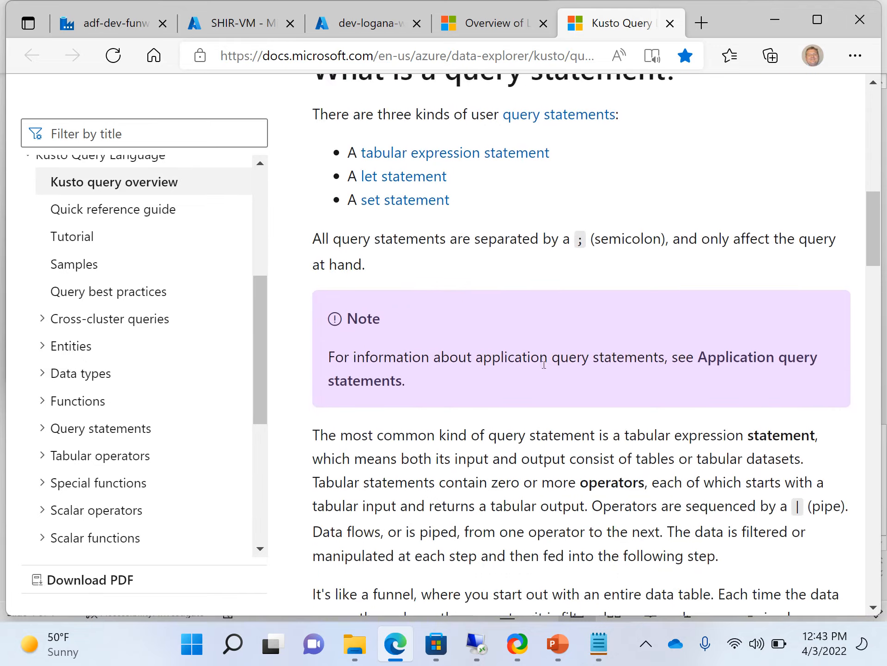
{"action": "scroll", "coordinate": [545, 368], "scroll_direction": "up", "scroll_amount": 1}
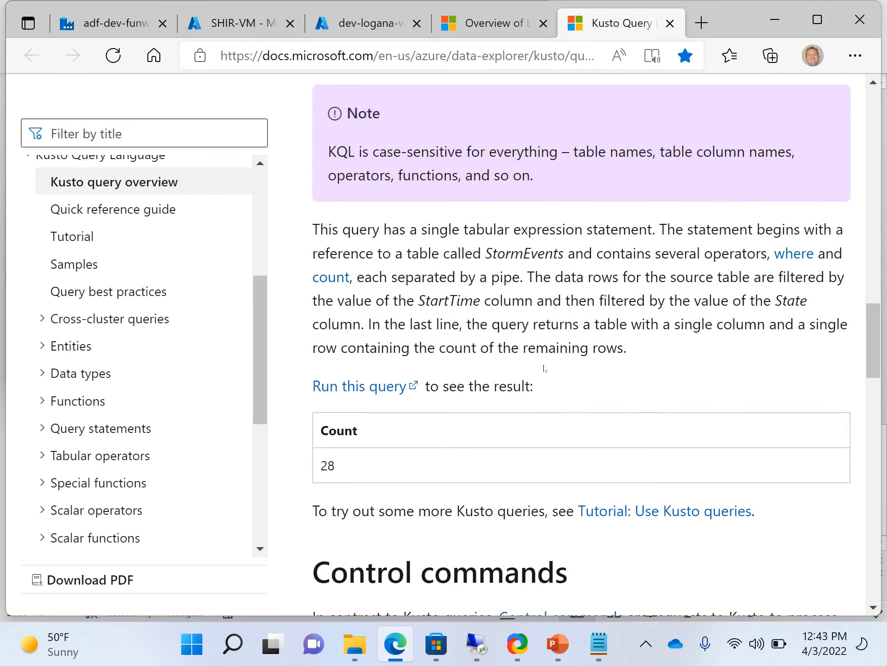
{"action": "scroll", "coordinate": [545, 368], "scroll_direction": "up", "scroll_amount": 4}
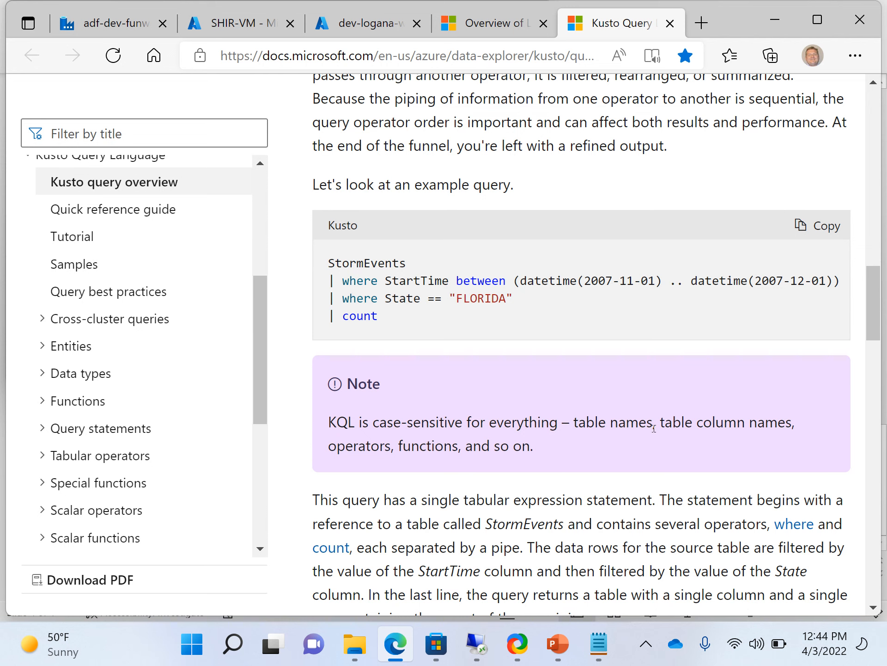
{"action": "scroll", "coordinate": [654, 428], "scroll_direction": "down", "scroll_amount": 6}
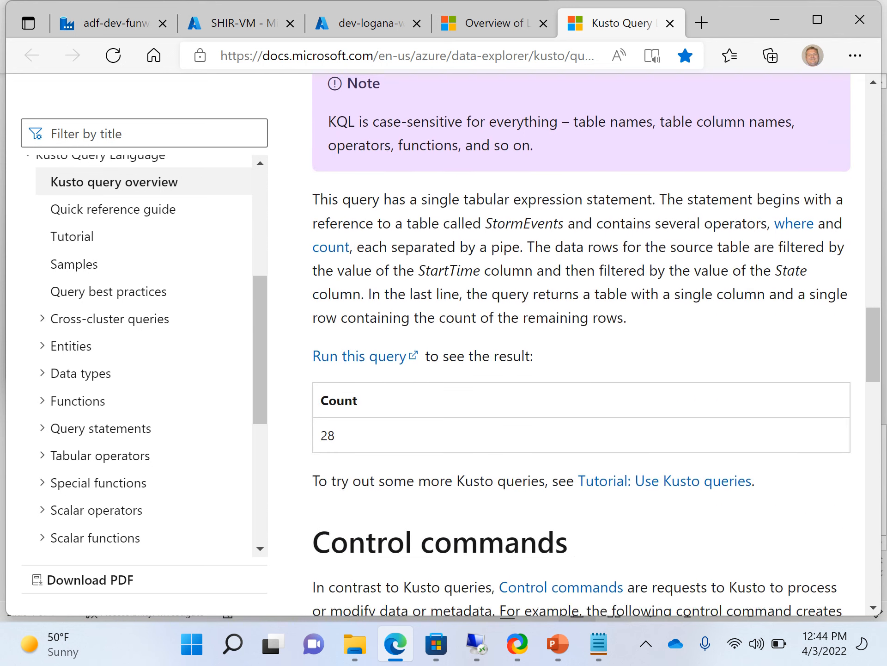
{"action": "scroll", "coordinate": [654, 428], "scroll_direction": "down", "scroll_amount": 5}
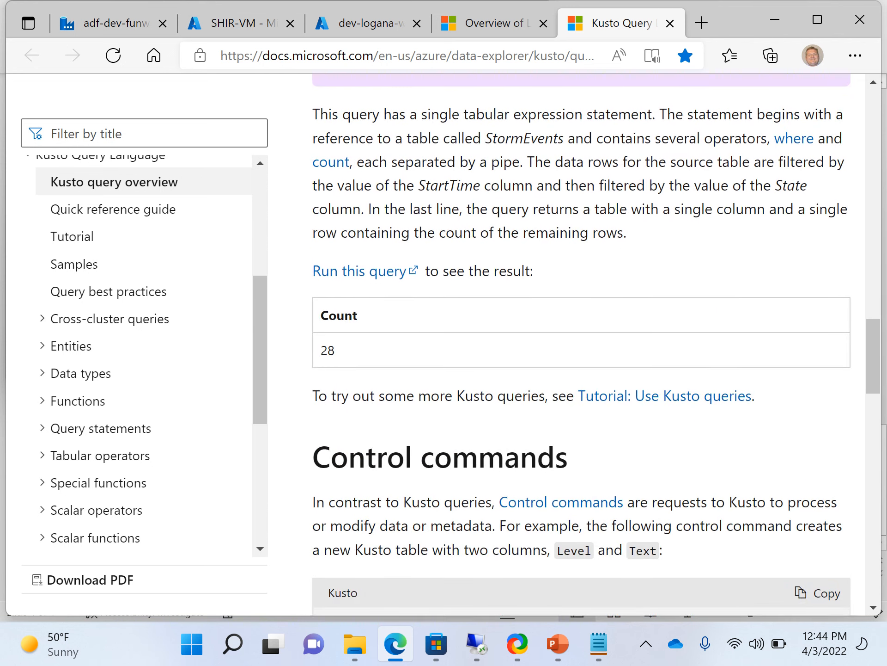
{"action": "scroll", "coordinate": [654, 428], "scroll_direction": "down", "scroll_amount": 2}
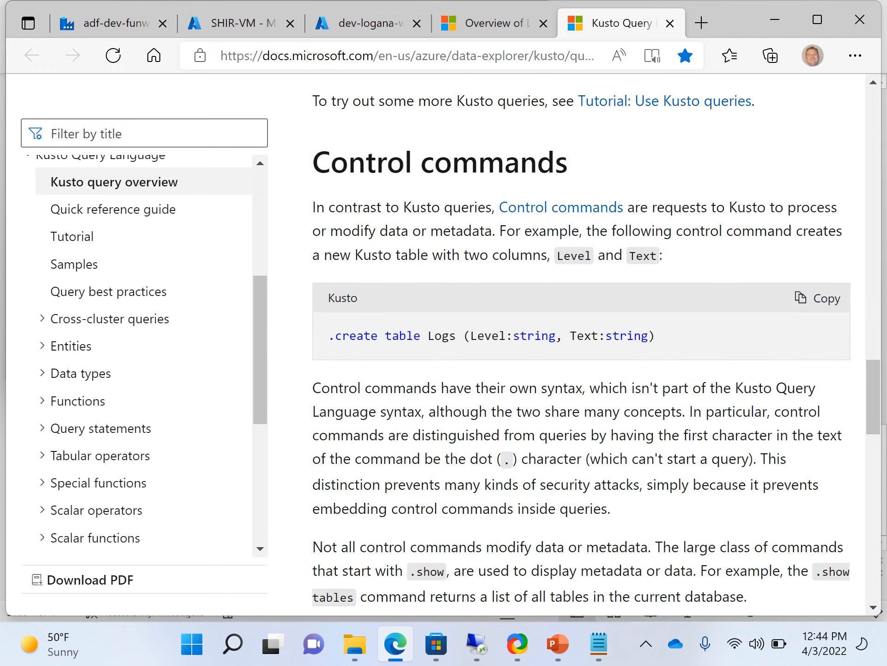
{"action": "scroll", "coordinate": [654, 428], "scroll_direction": "up", "scroll_amount": 2}
{"action": "scroll", "coordinate": [654, 428], "scroll_direction": "down", "scroll_amount": 2}
{"action": "scroll", "coordinate": [654, 428], "scroll_direction": "up", "scroll_amount": 15}
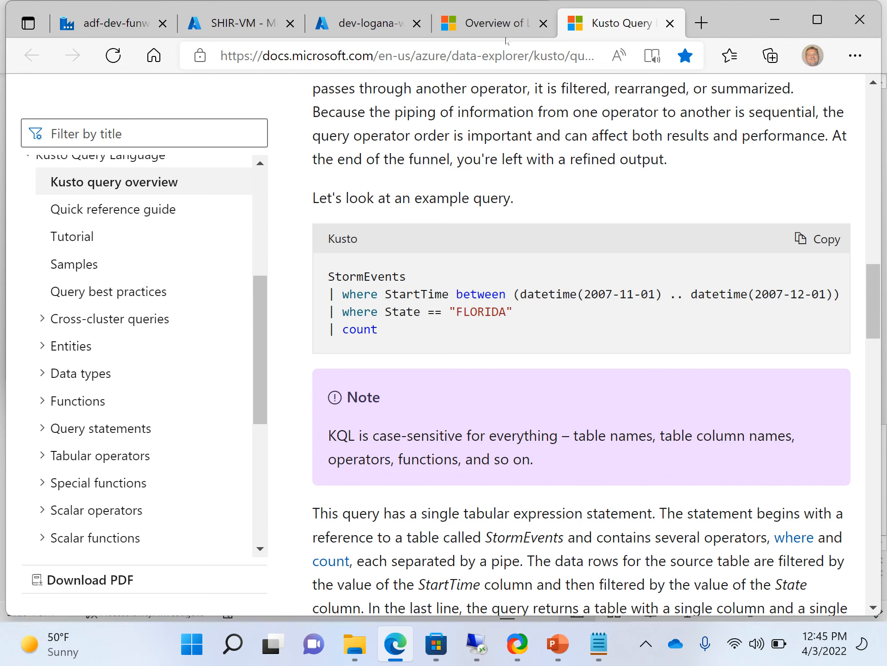
Go to the Data Factory pipeline runs list and refresh it to show the 12:45 failed run.
{"action": "left_click", "coordinate": [373, 36]}
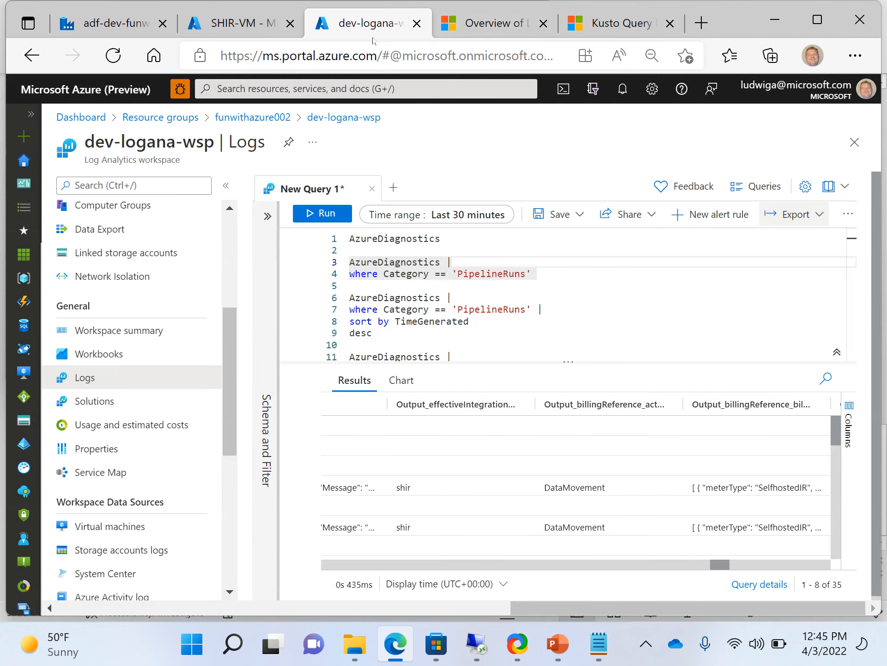
{"action": "left_click", "coordinate": [262, 23]}
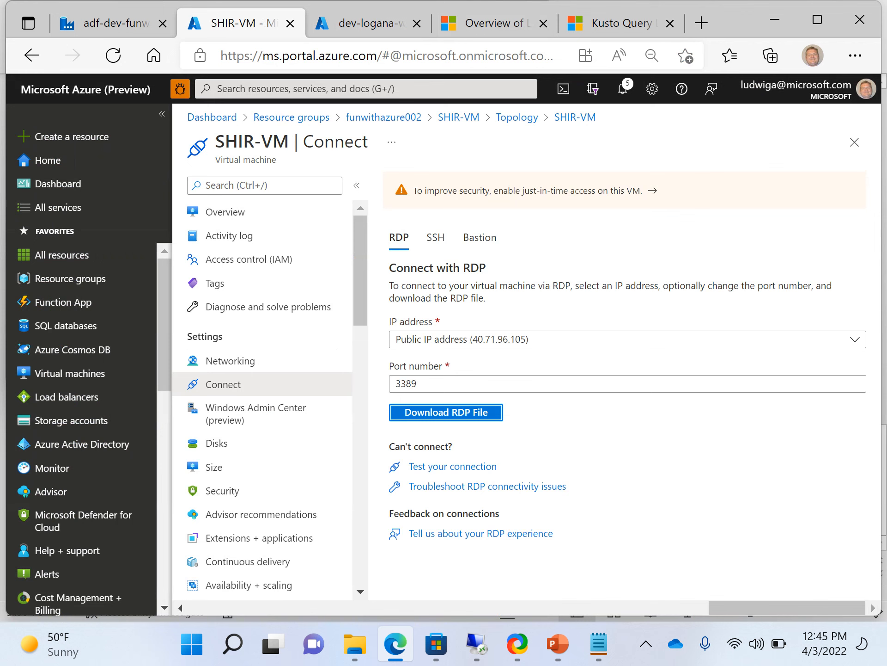
{"action": "left_click", "coordinate": [95, 22]}
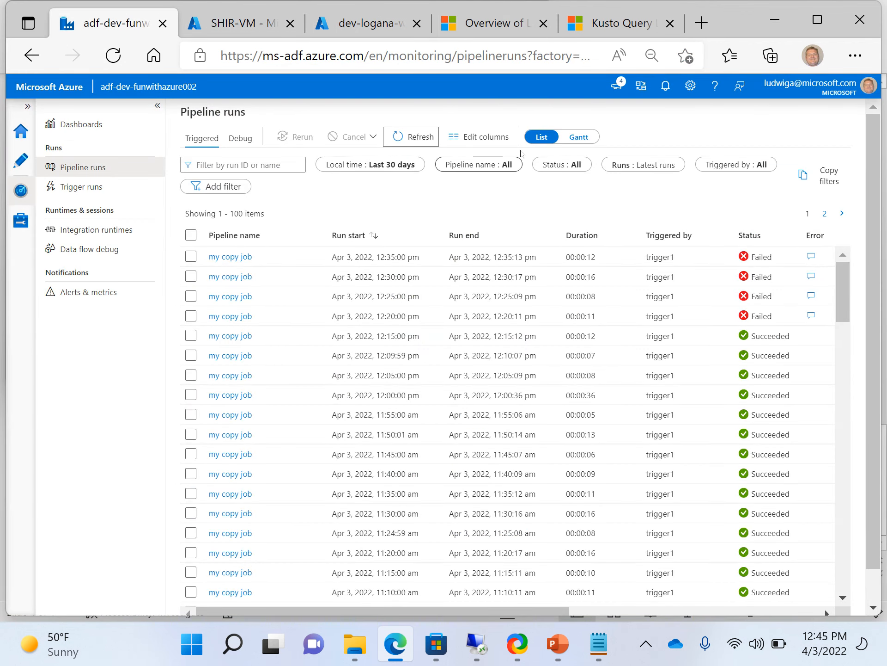
{"action": "left_click", "coordinate": [413, 135]}
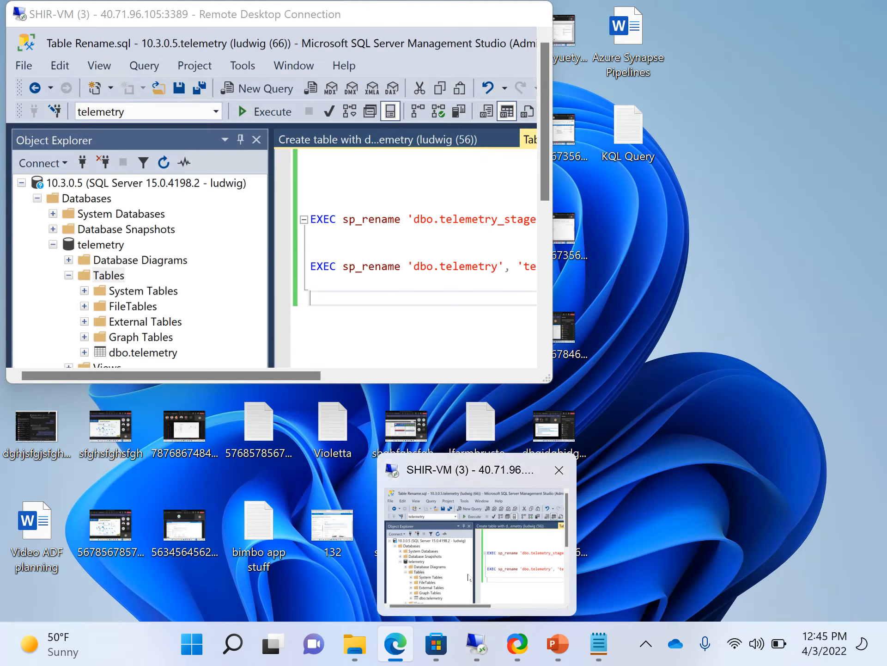
{"action": "left_click", "coordinate": [468, 574]}
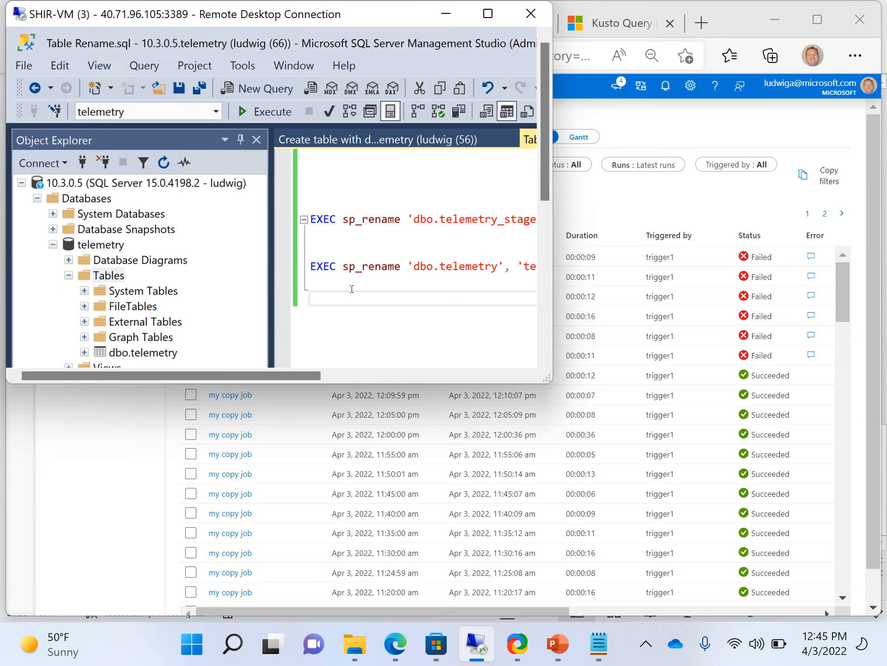
{"action": "left_click", "coordinate": [352, 287]}
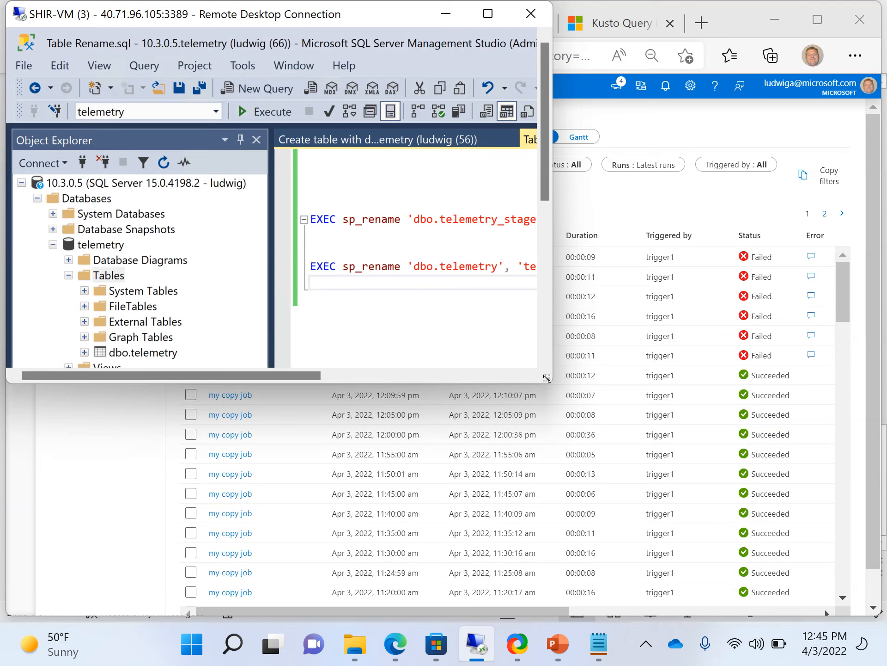
{"action": "left_click_drag", "start_coordinate": [547, 378], "coordinate": [742, 422]}
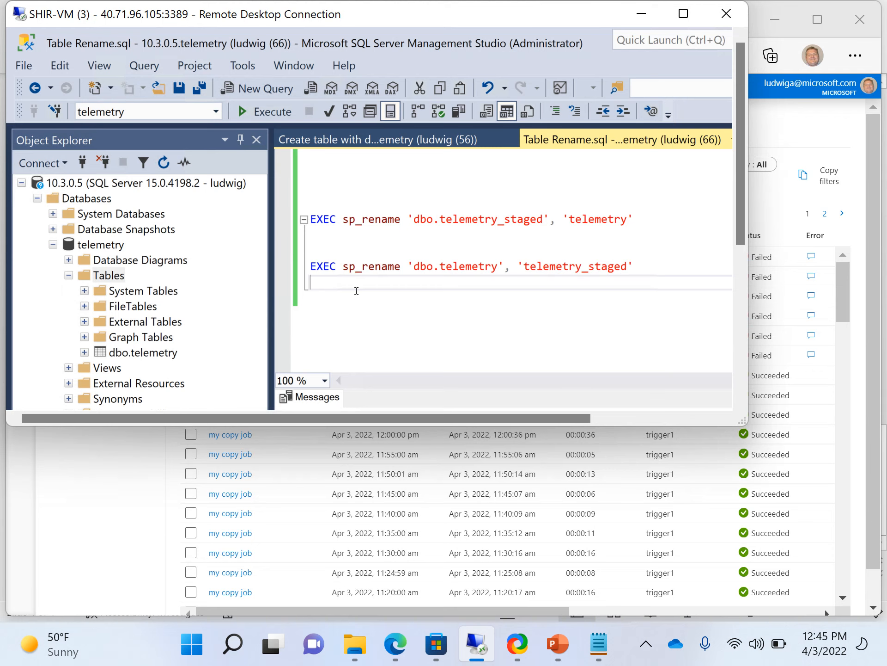
{"action": "left_click_drag", "start_coordinate": [356, 290], "coordinate": [314, 245]}
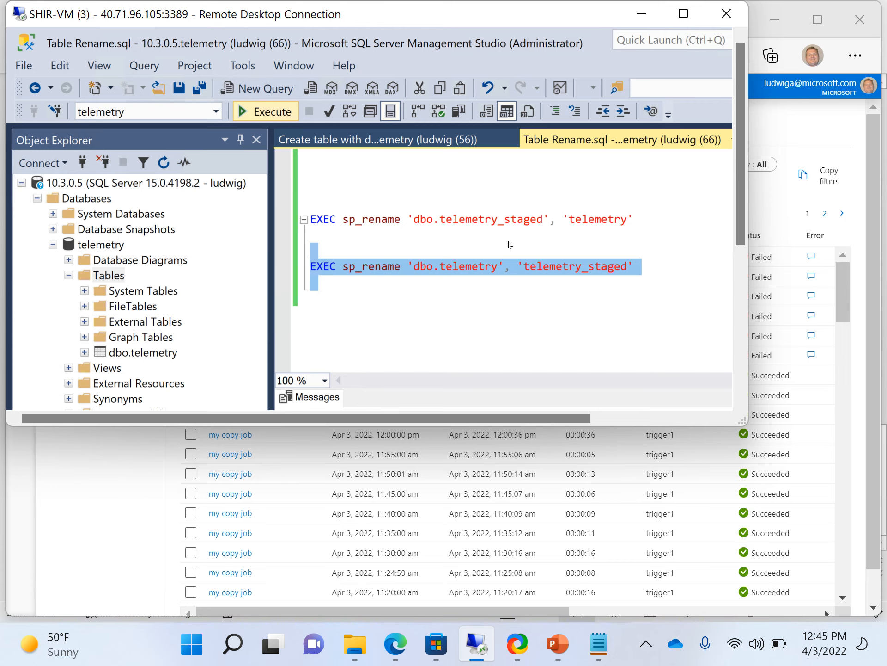
{"action": "left_click", "coordinate": [801, 133]}
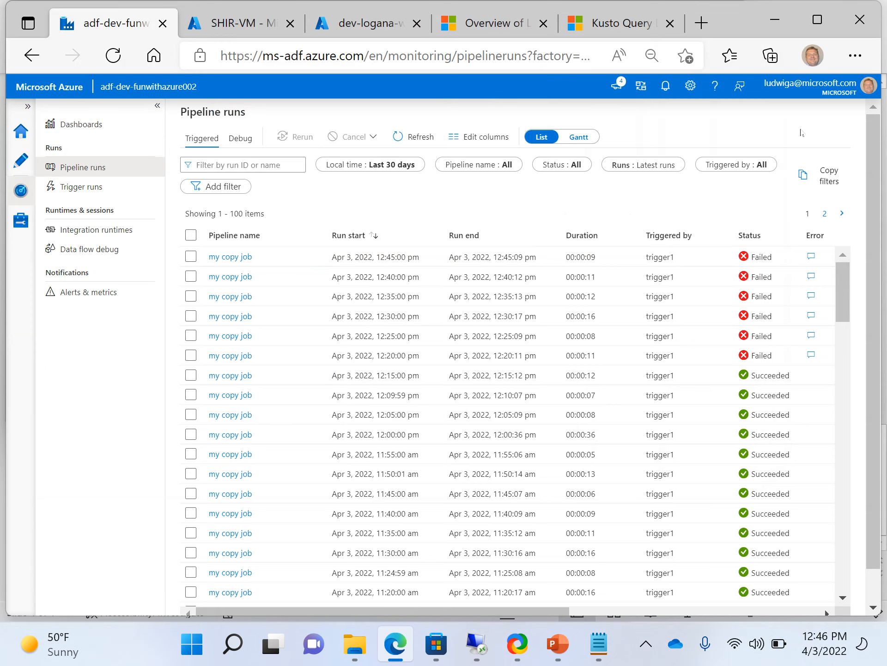